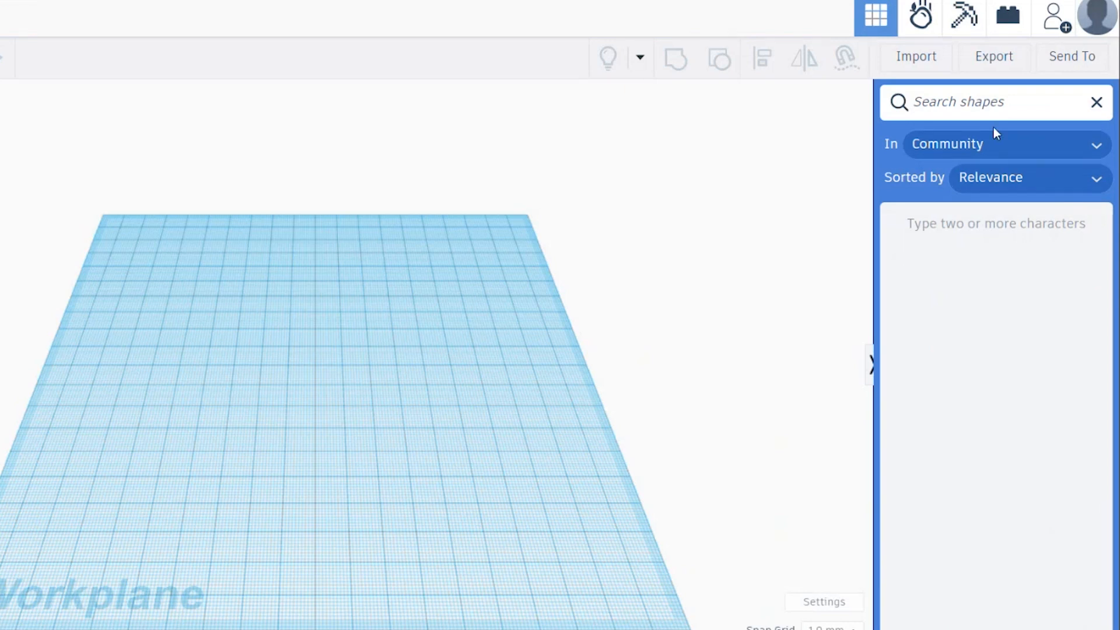
- Search the community shapes for "pumpkin" and place the small orange pumpkin with the block-shaped green stem on the workplane
text(pumpkin)
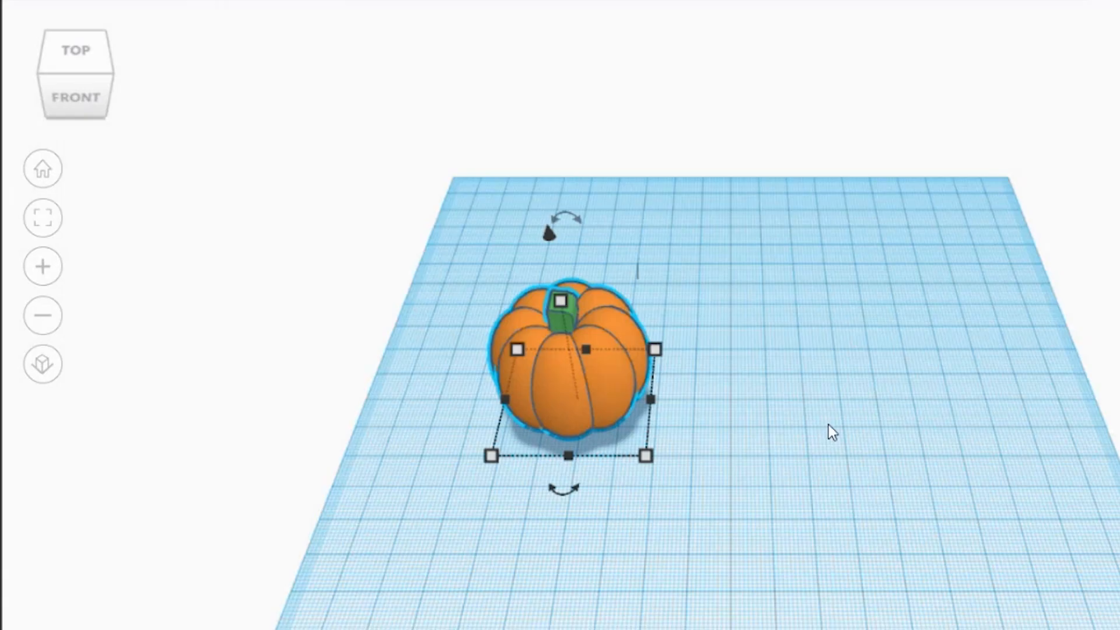
click(828, 425)
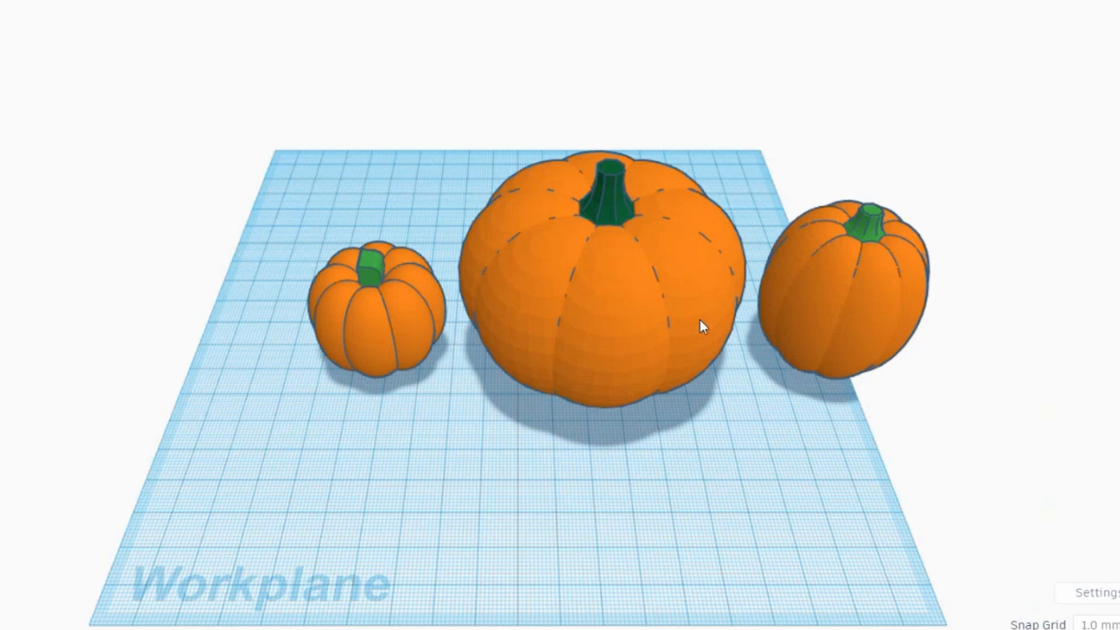
- Compare the different pumpkin models on the workplane and try out the carved jack-o'-lantern one
click(376, 300)
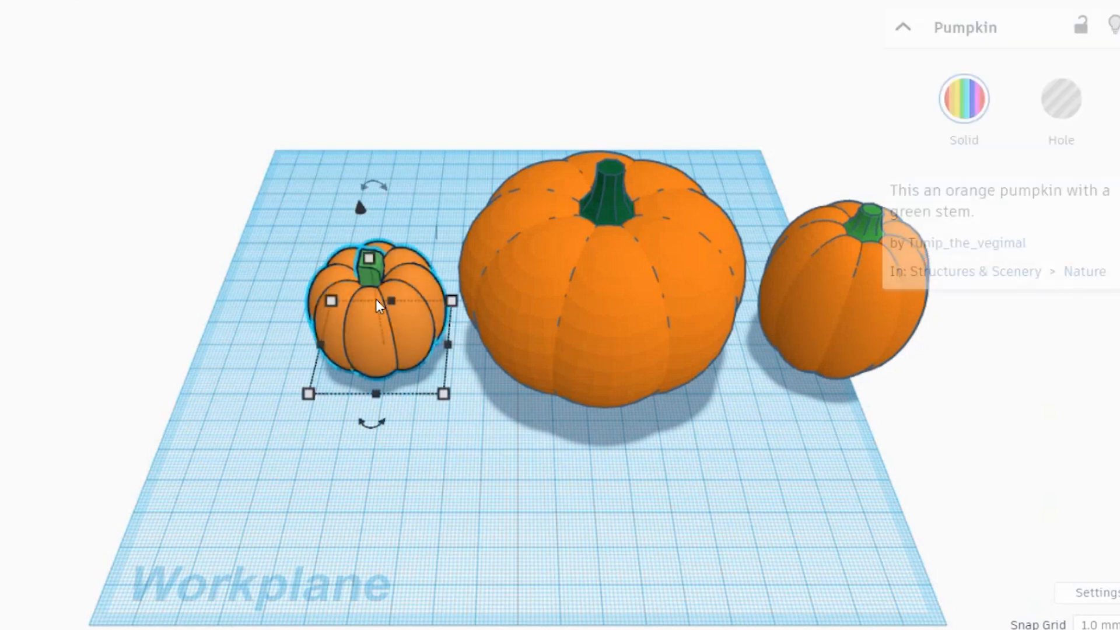
click(599, 275)
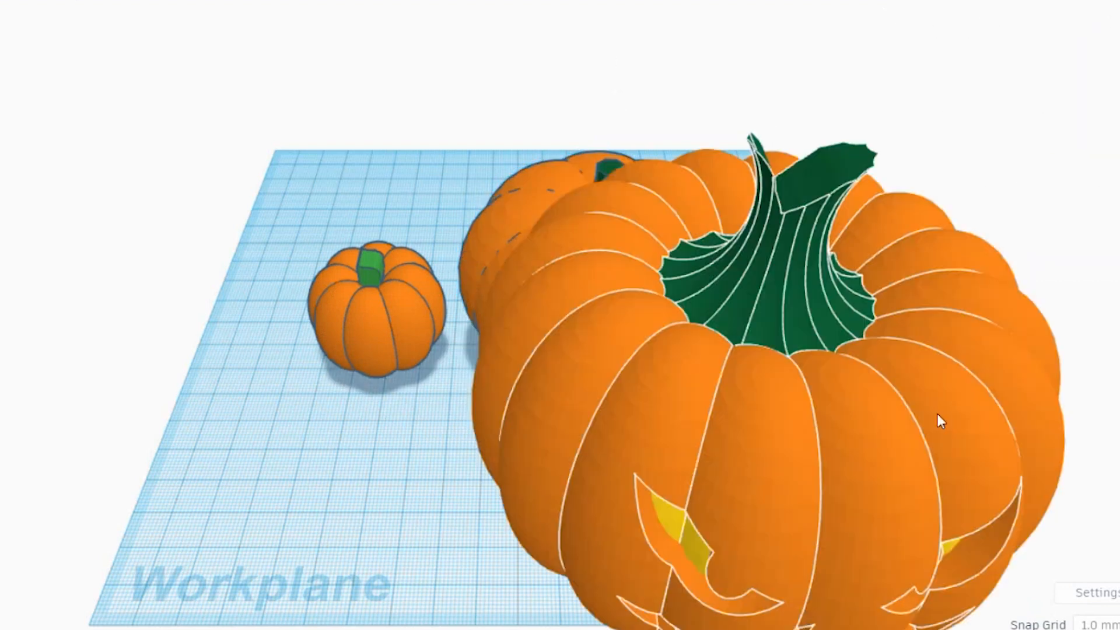
click(937, 414)
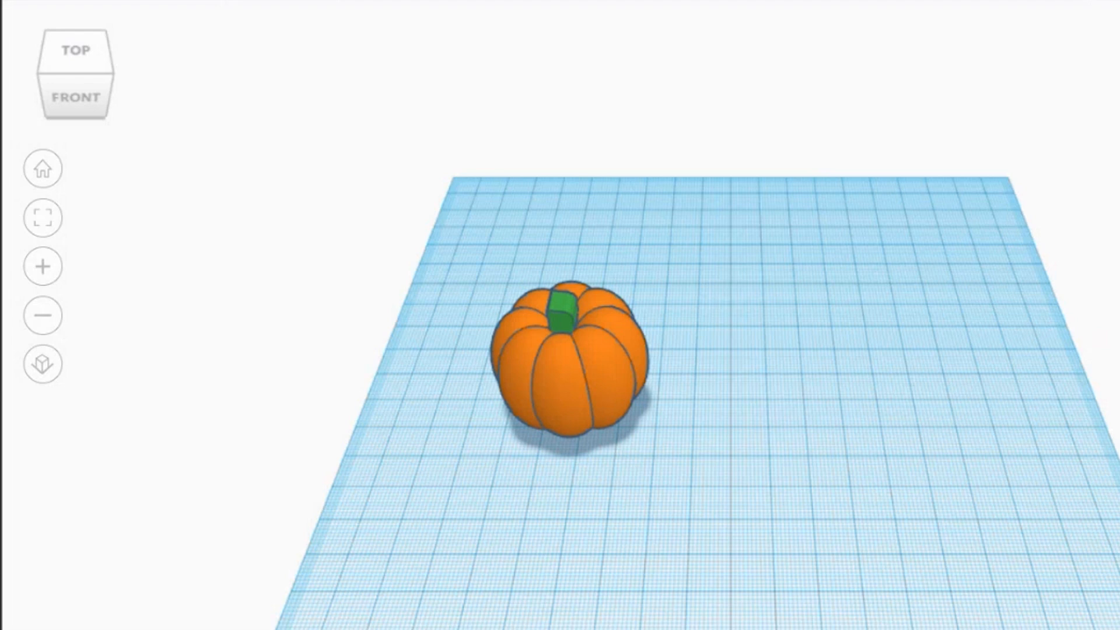
- Check the small pumpkin's footprint dimensions and move it closer to the back-left corner of the workplane
click(635, 370)
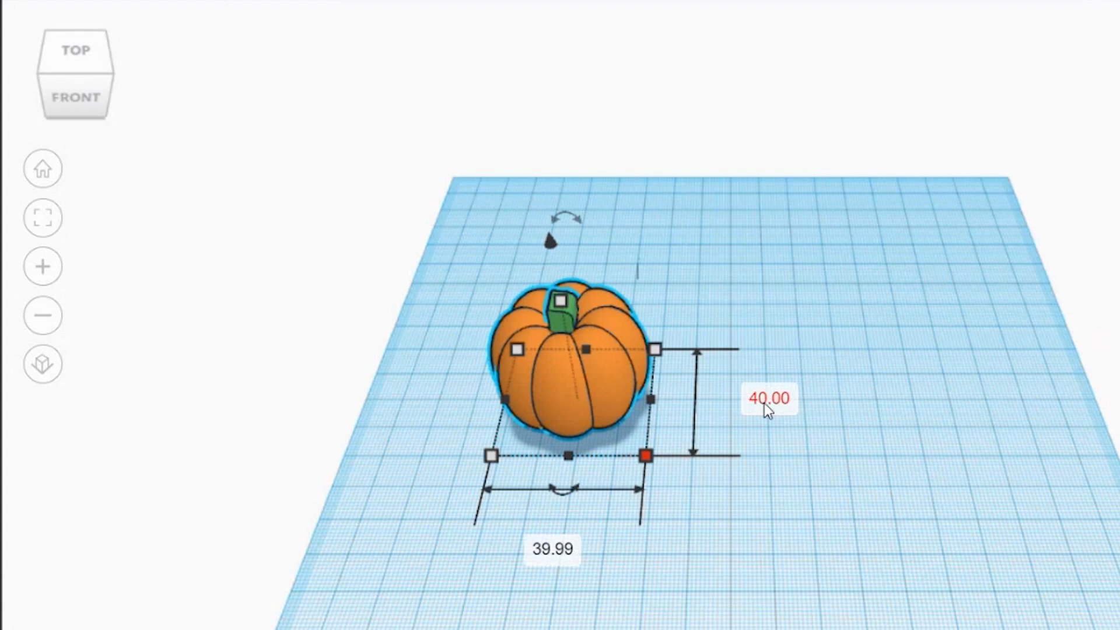
drag(614, 380, 575, 343)
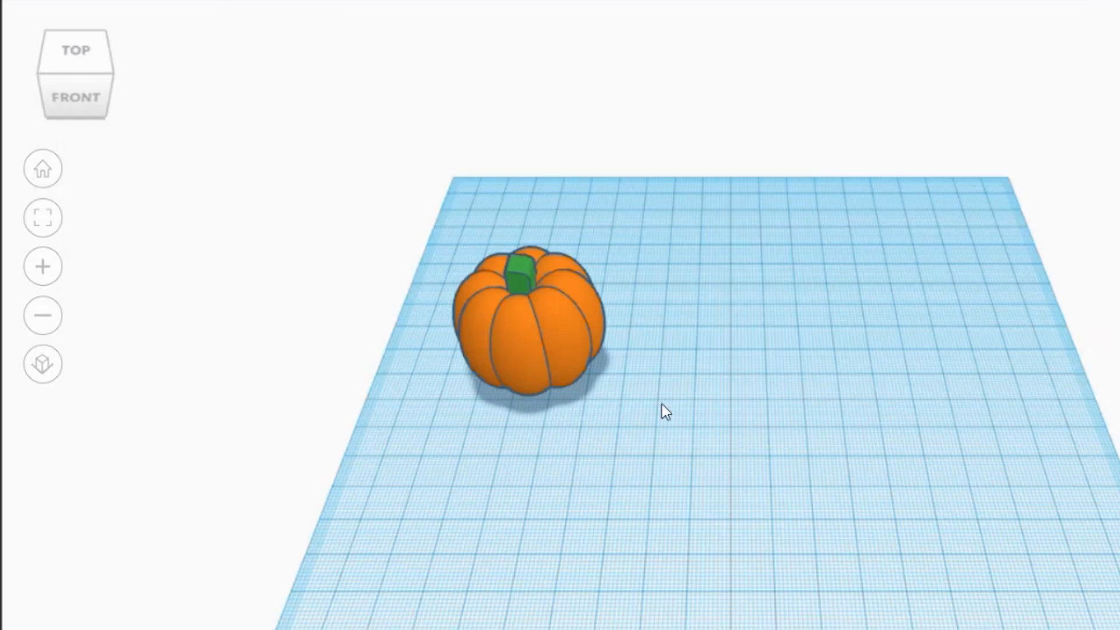
- Place two orange cylinders side by side on the workplane, to the right of the pumpkin
scroll(642, 400, up, 2)
middle_drag(643, 401, 886, 379)
scroll(887, 379, up, 3)
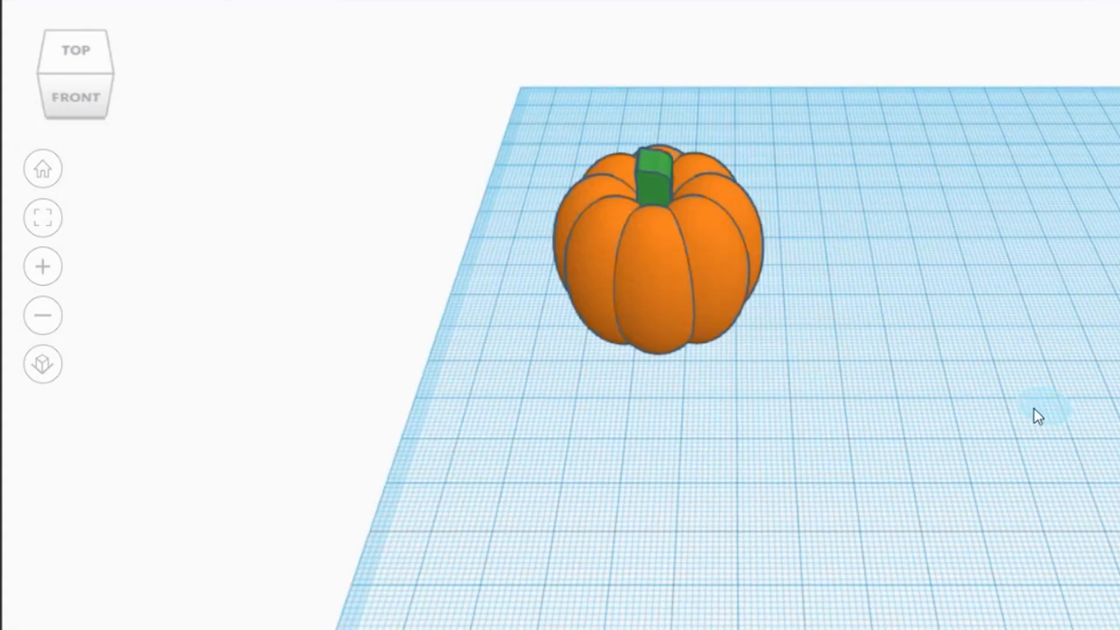
click(1034, 408)
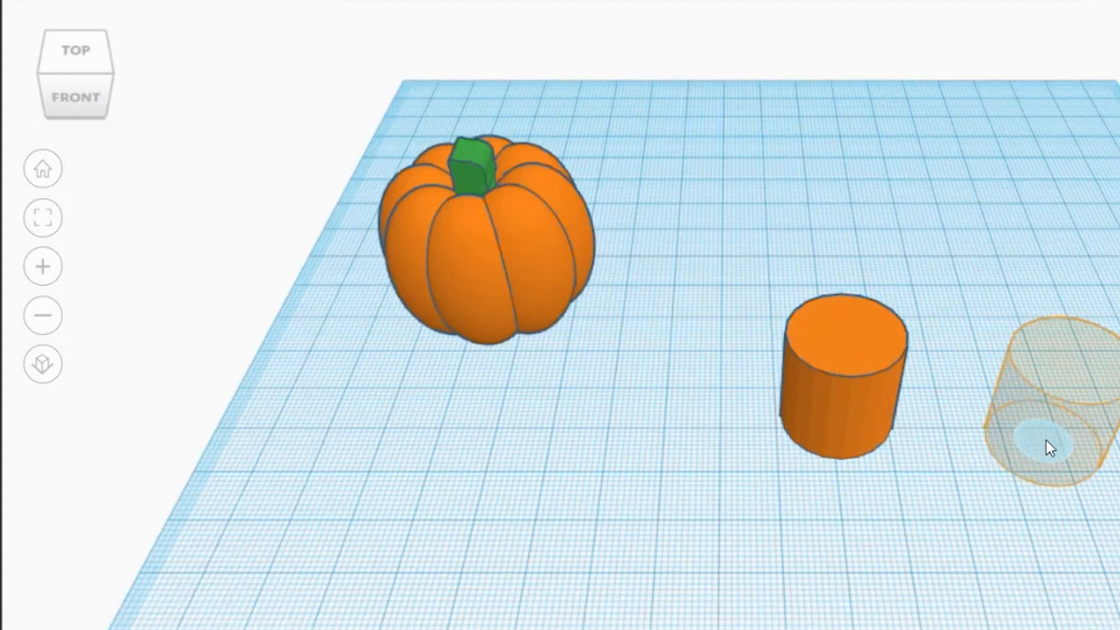
click(1046, 440)
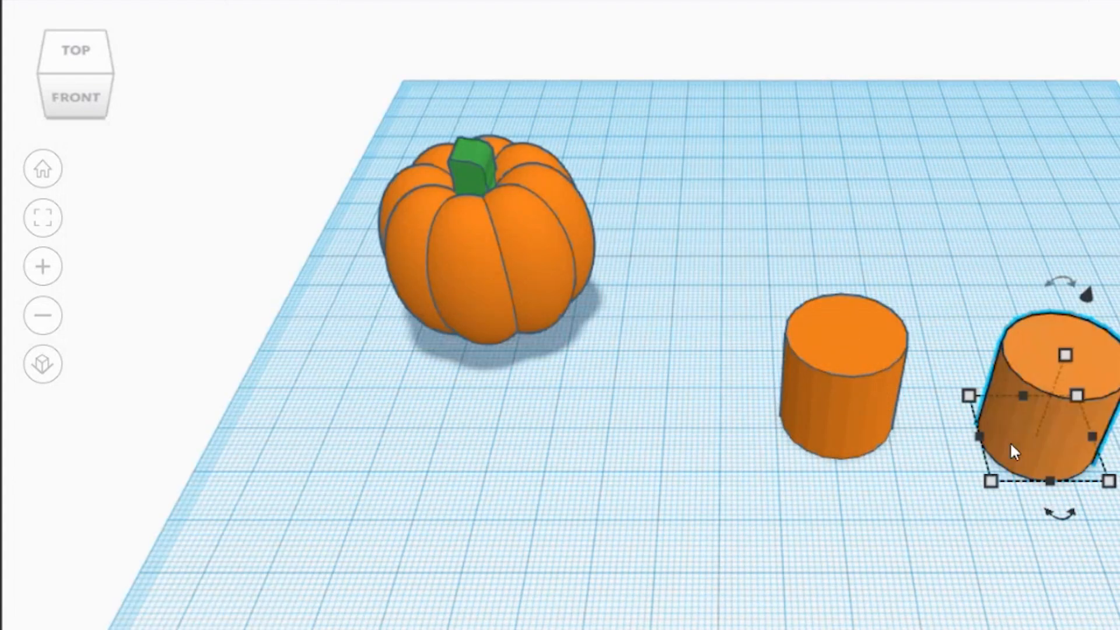
- Scale the outer cylinder down uniformly to about 7 mm across and set its height to 20 mm
scroll(1011, 442, up, 2)
mouse_move(1012, 452)
mouse_down()
mouse_move(997, 428)
mouse_move(1003, 436)
mouse_up()
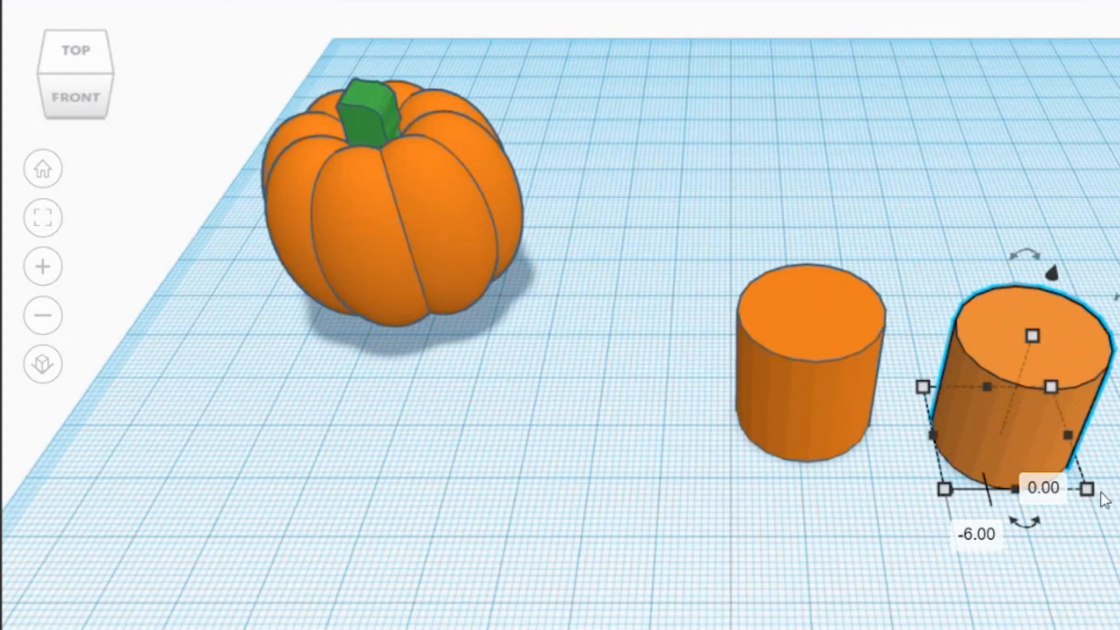
shift+drag(1076, 483, 977, 420)
right_drag(1045, 463, 965, 372)
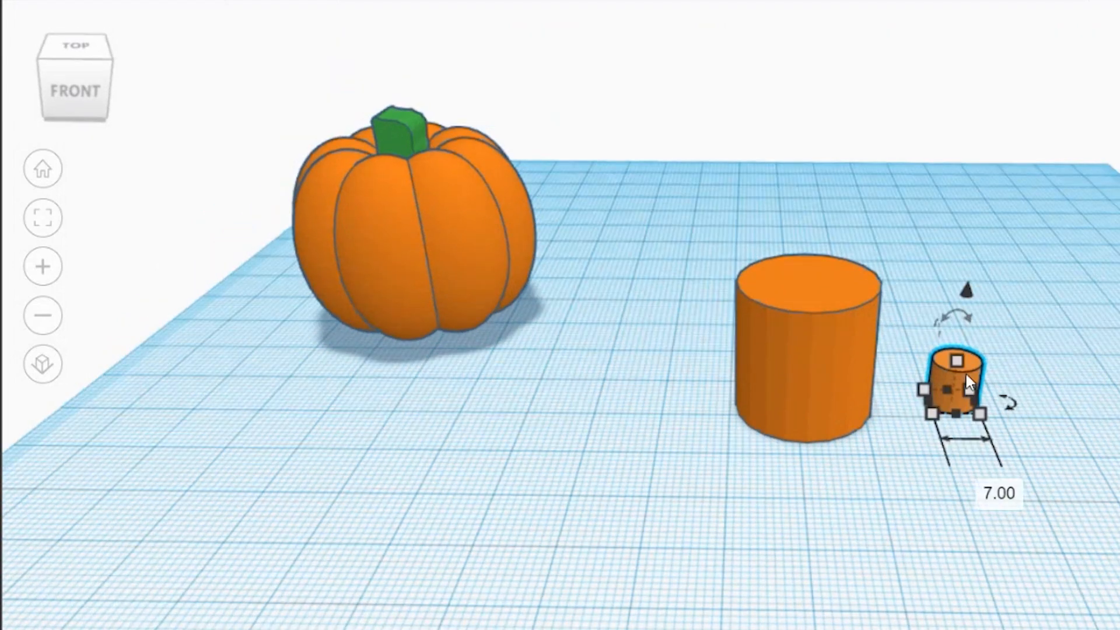
click(1076, 380)
text(20)
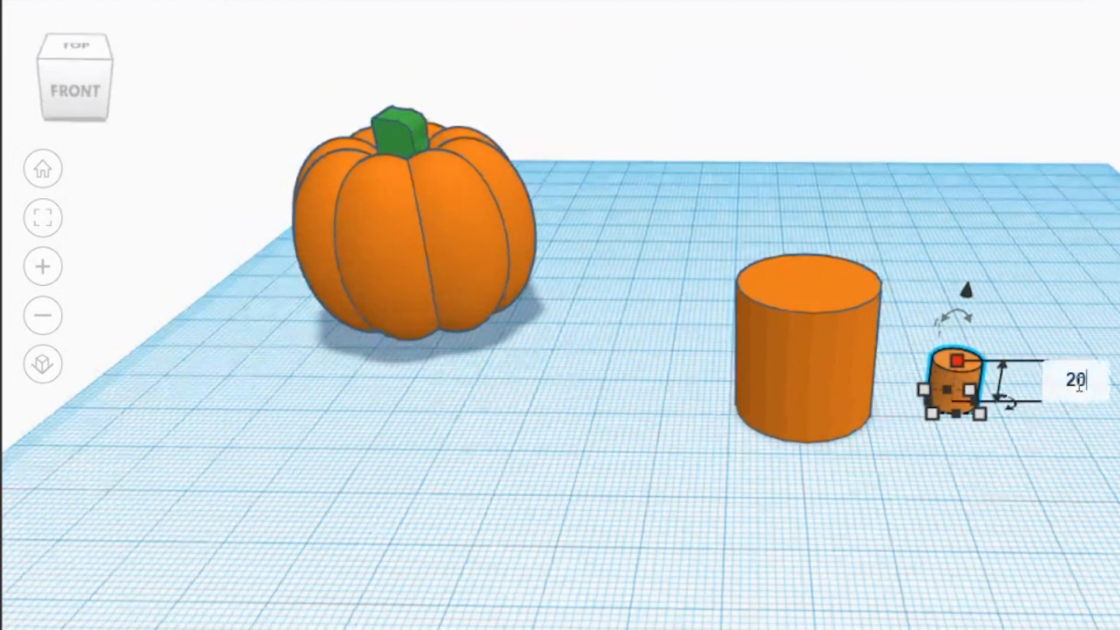
key(Return)
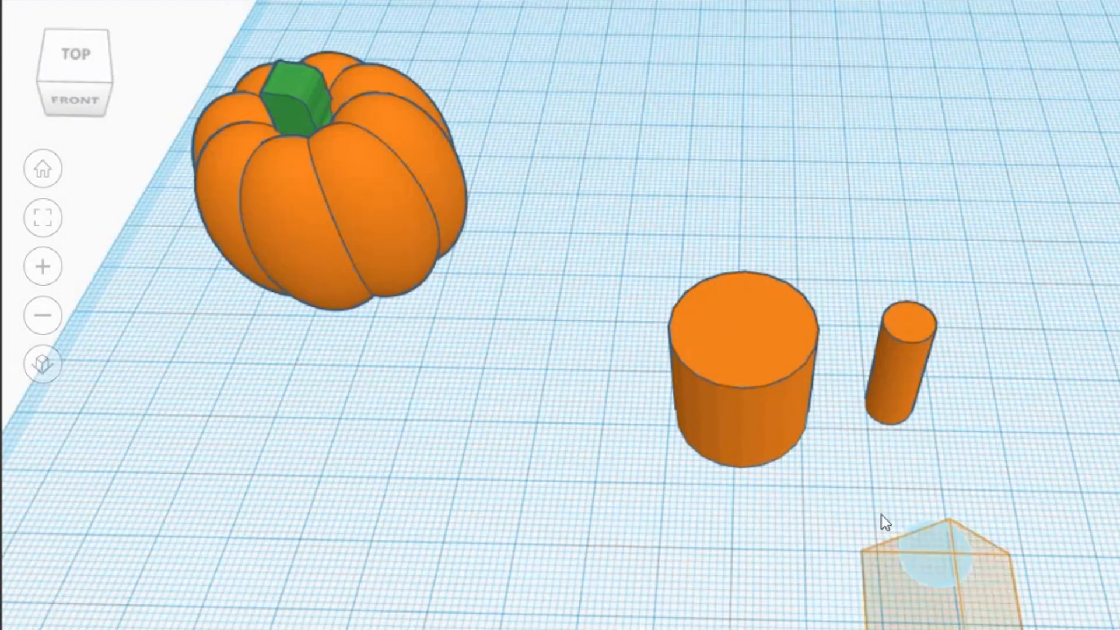
- Place a green roof shape on the workplane in front of the two cylinders
drag(881, 515, 947, 538)
right_drag(947, 537, 958, 569)
click(67, 75)
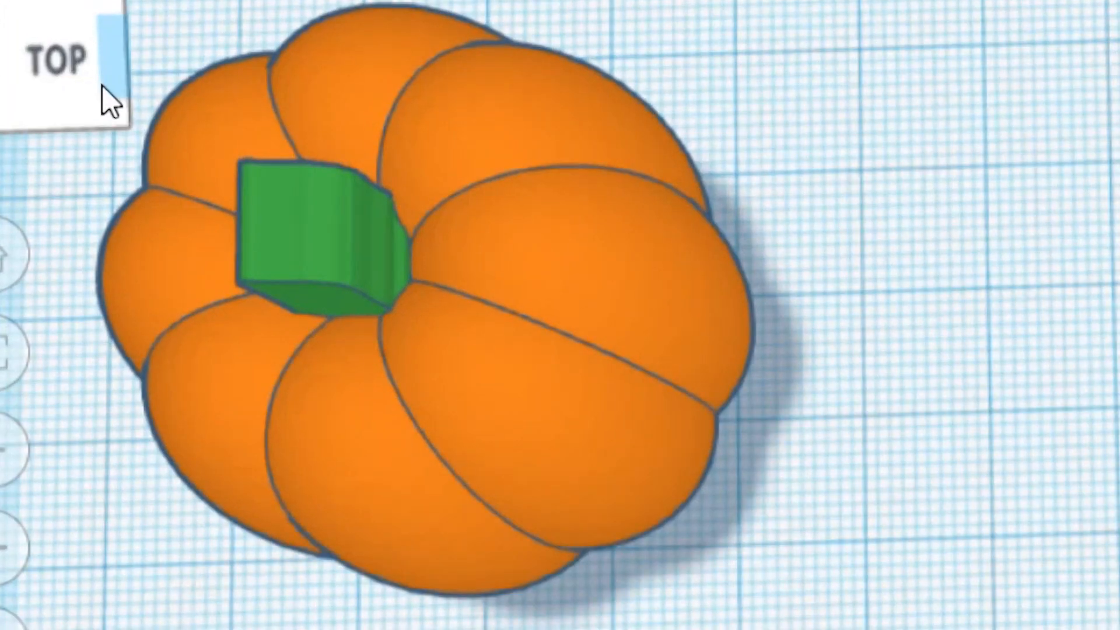
click(102, 87)
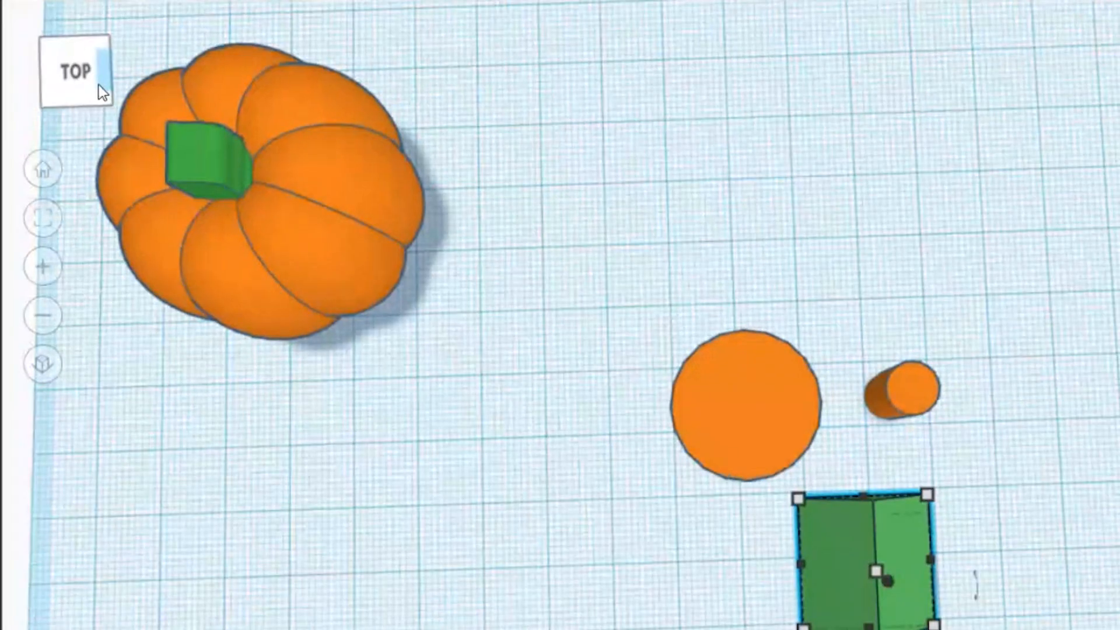
click(845, 443)
right_drag(881, 441, 898, 505)
right_drag(844, 528, 790, 393)
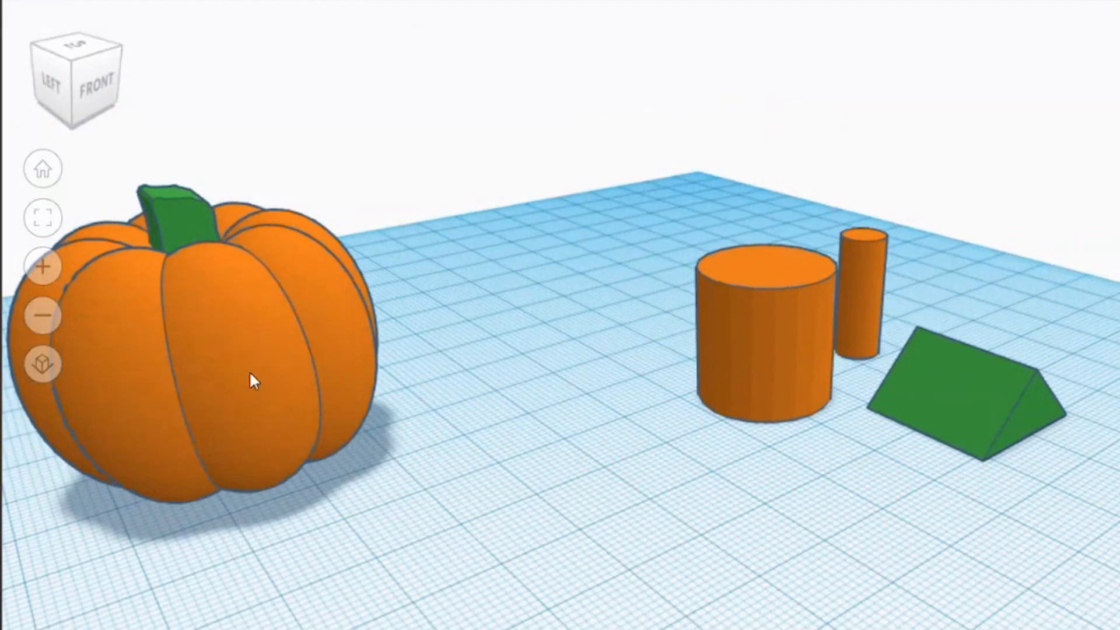
- Rotate the green roof shape upright so its triangular end faces up
right_drag(280, 357, 1012, 445)
click(1012, 446)
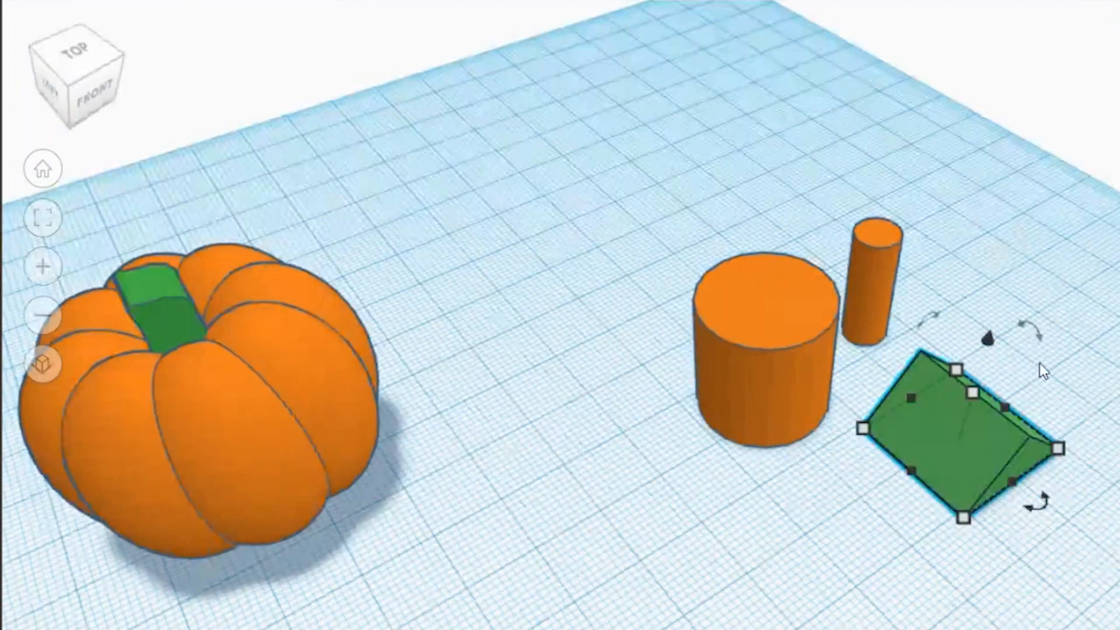
scroll(1040, 363, up, 2)
right_drag(961, 399, 1056, 352)
scroll(1061, 345, up, 1)
middle_drag(1061, 345, 972, 415)
drag(962, 360, 840, 403)
right_drag(912, 527, 898, 334)
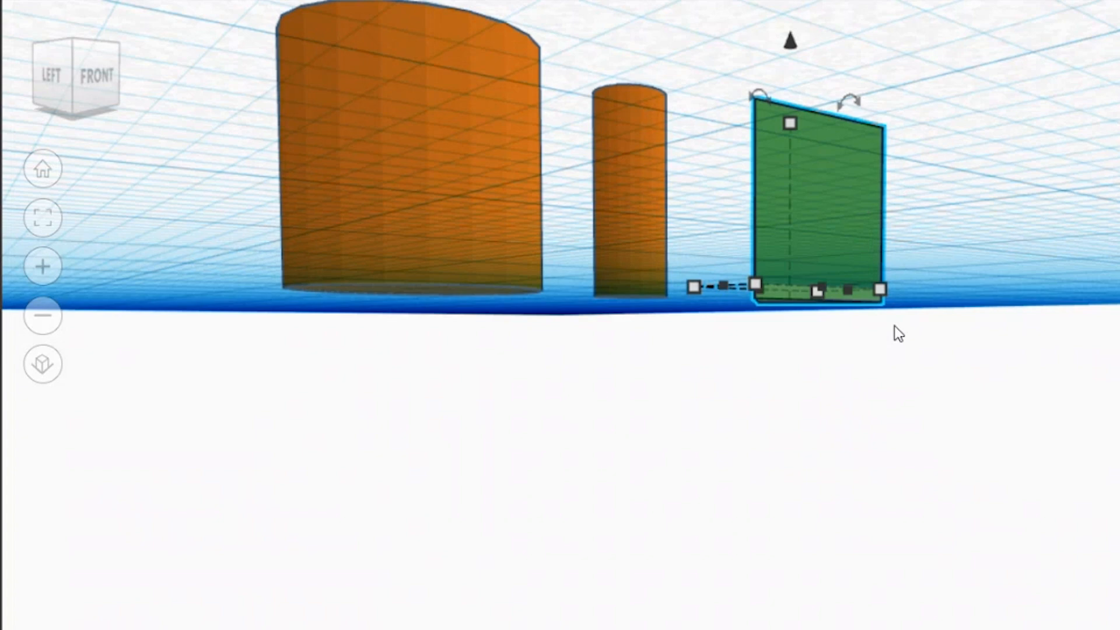
right_drag(986, 324, 981, 371)
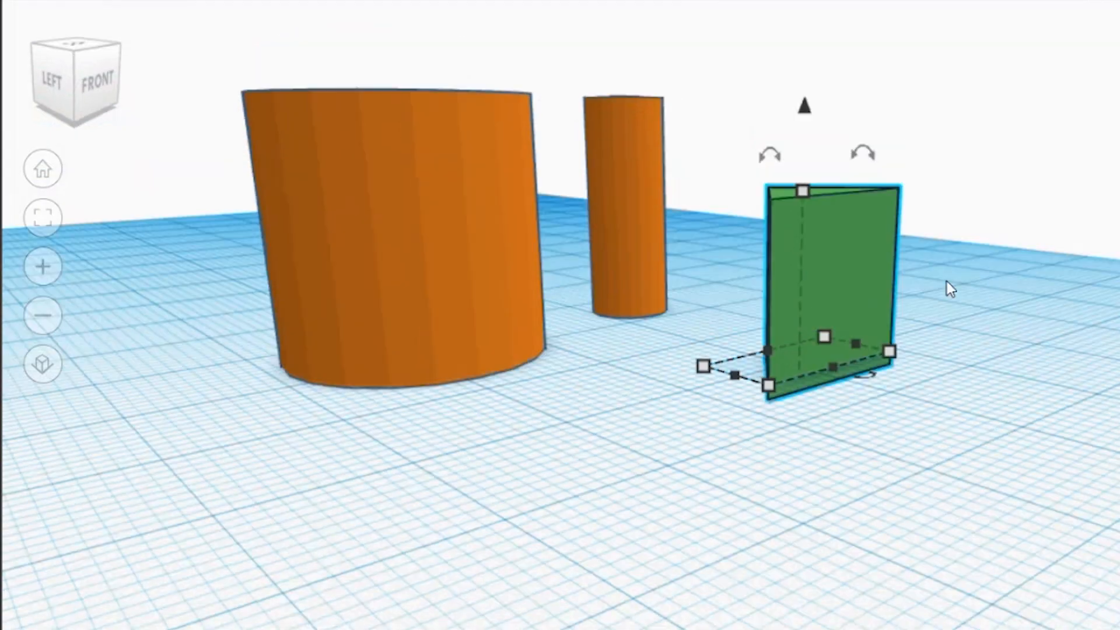
- Set the roof shape's elevation to 0 above the workplane and shrink its footprint to about 5 by 2.5 mm
mouse_move(807, 111)
mouse_down()
mouse_move(804, 97)
mouse_move(825, 202)
mouse_move(808, 131)
mouse_up()
click(1036, 371)
text(0)
key(Return)
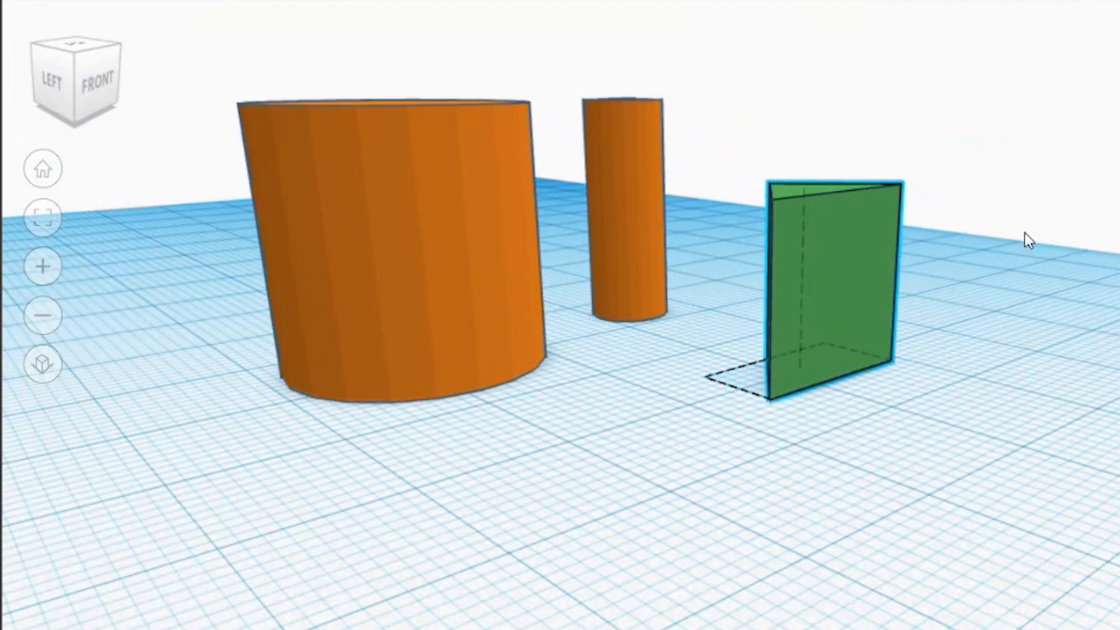
right_drag(1025, 233, 699, 477)
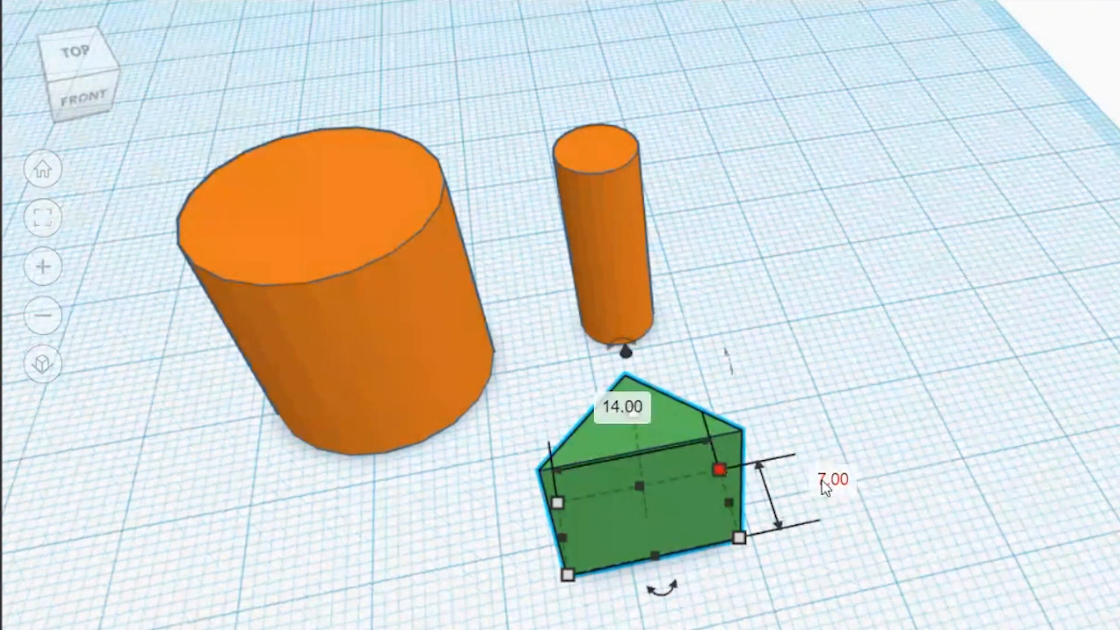
drag(739, 538, 685, 525)
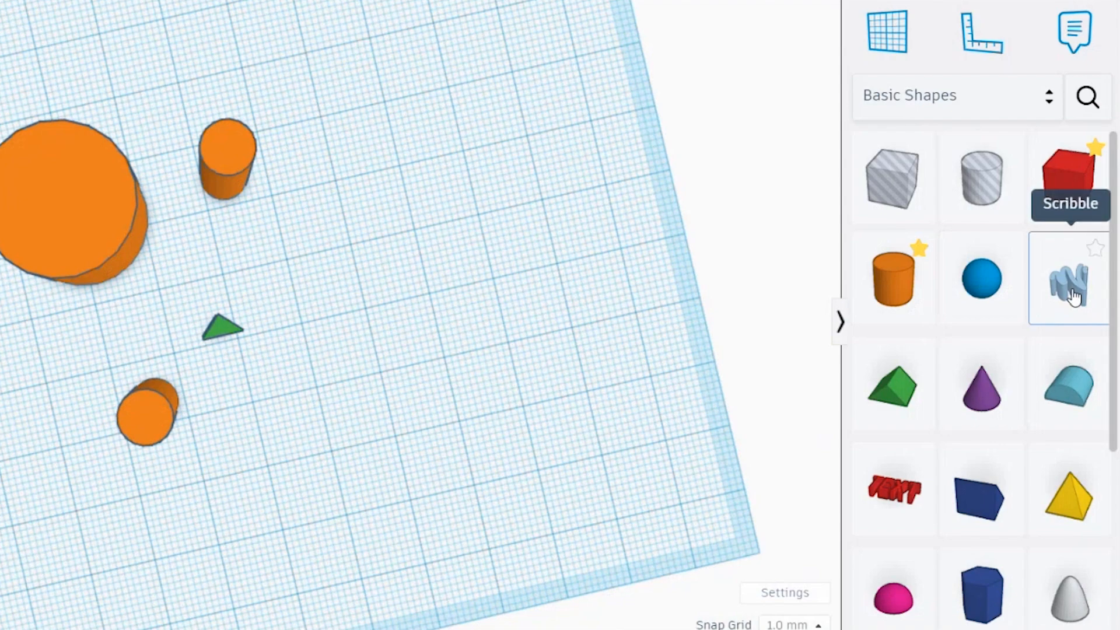
- Draw a curved eyebrow stroke as a Scribble shape and make it about as tall as the cylinders
click(419, 286)
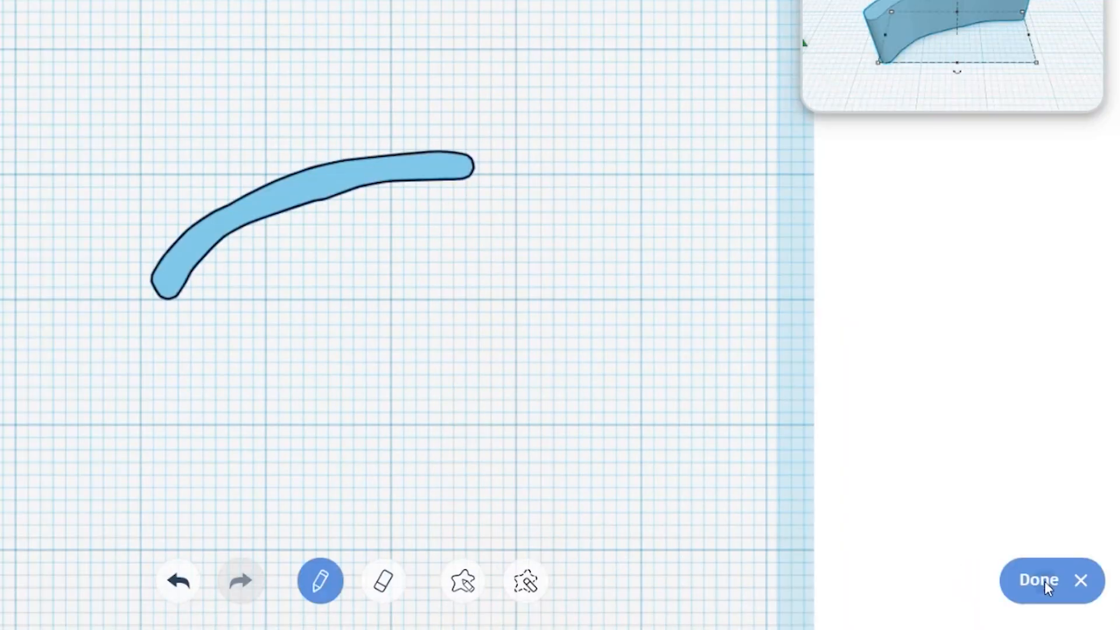
click(1041, 580)
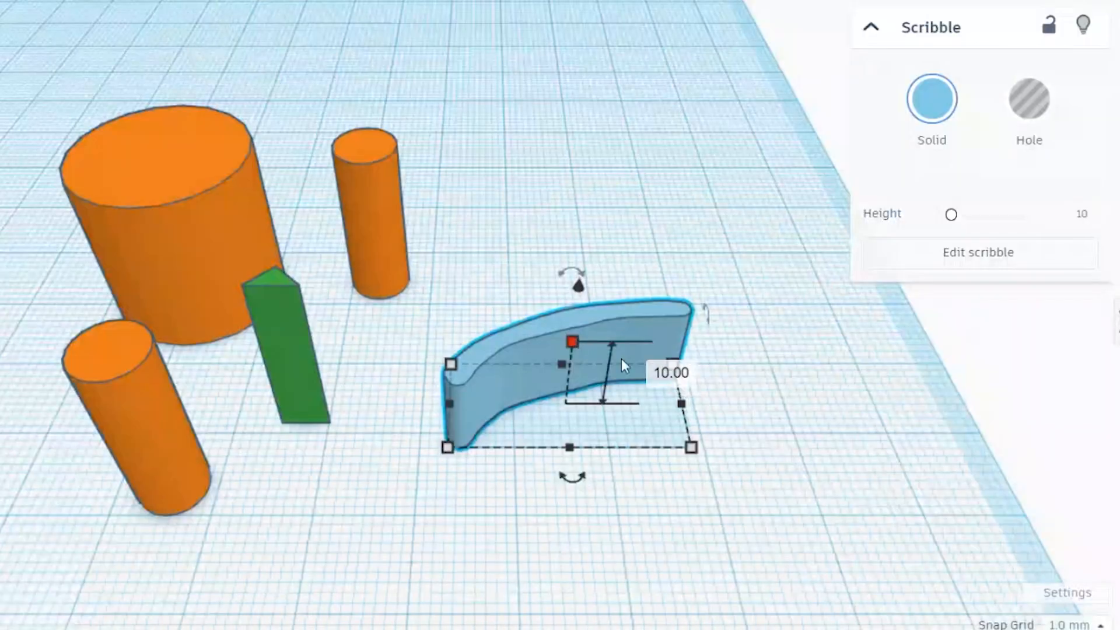
click(652, 377)
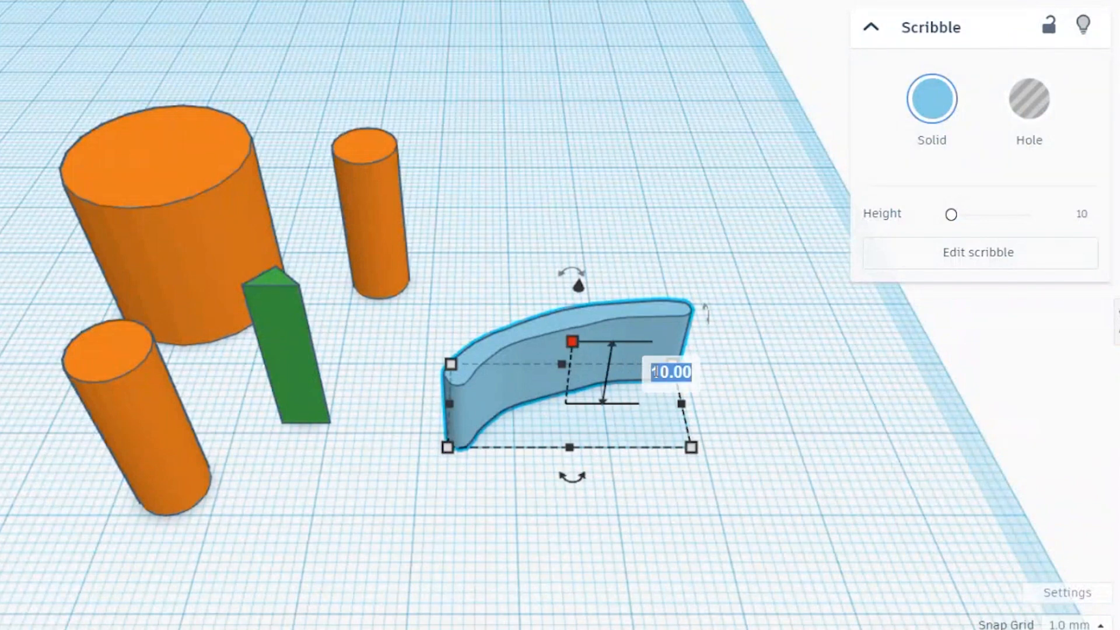
text(10)
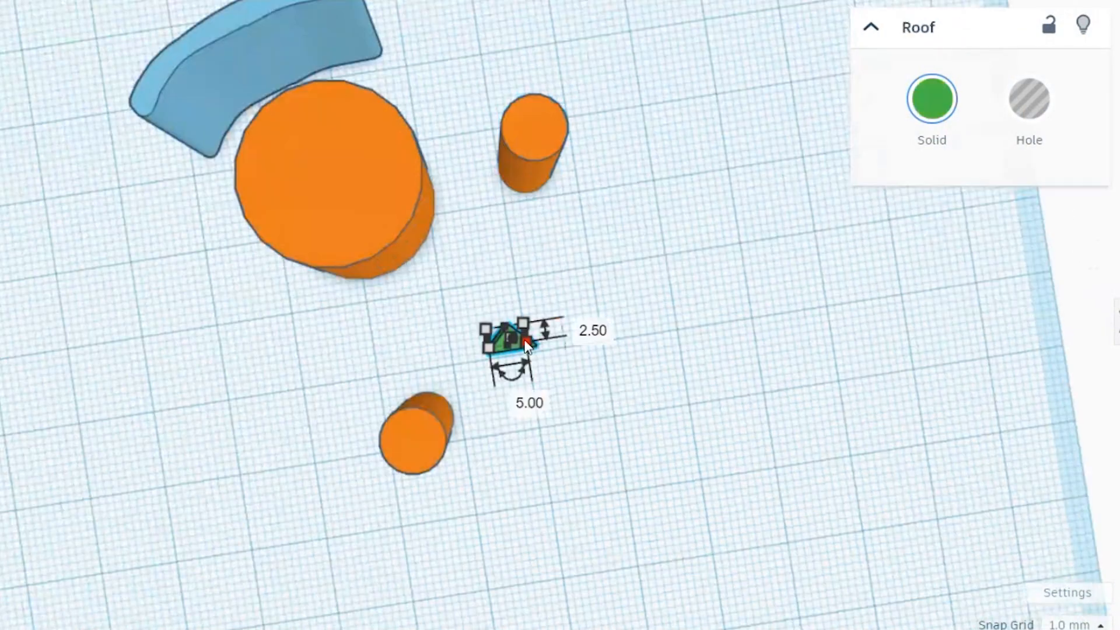
- Position the large curved scribble behind the big cylinder and add a smaller curved scribble beside the front small cylinder
scroll(538, 355, up, 3)
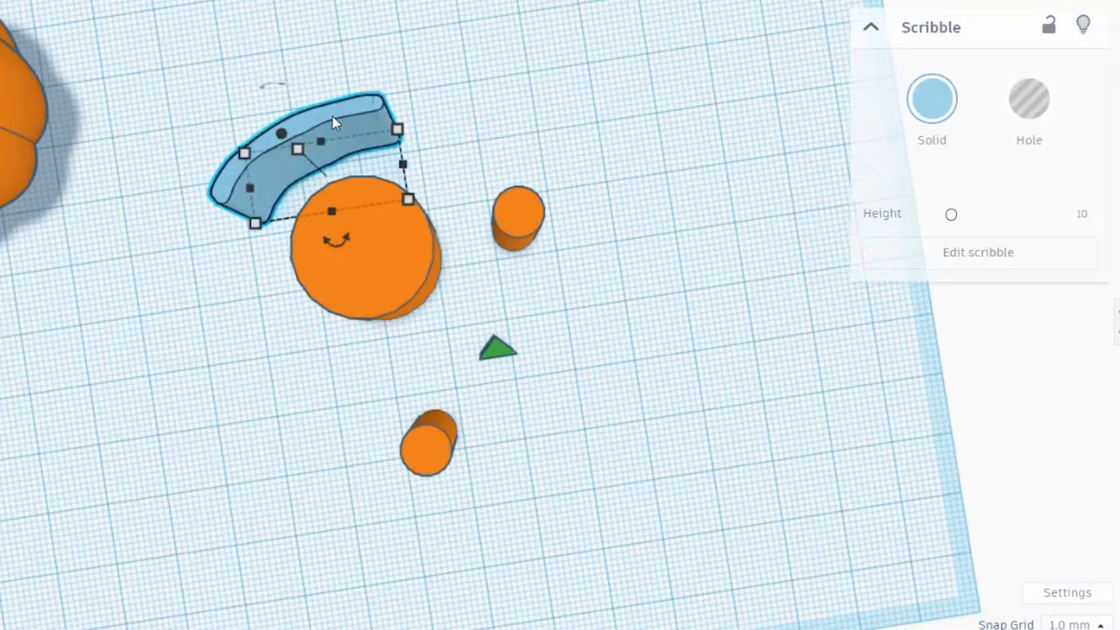
drag(404, 165, 494, 185)
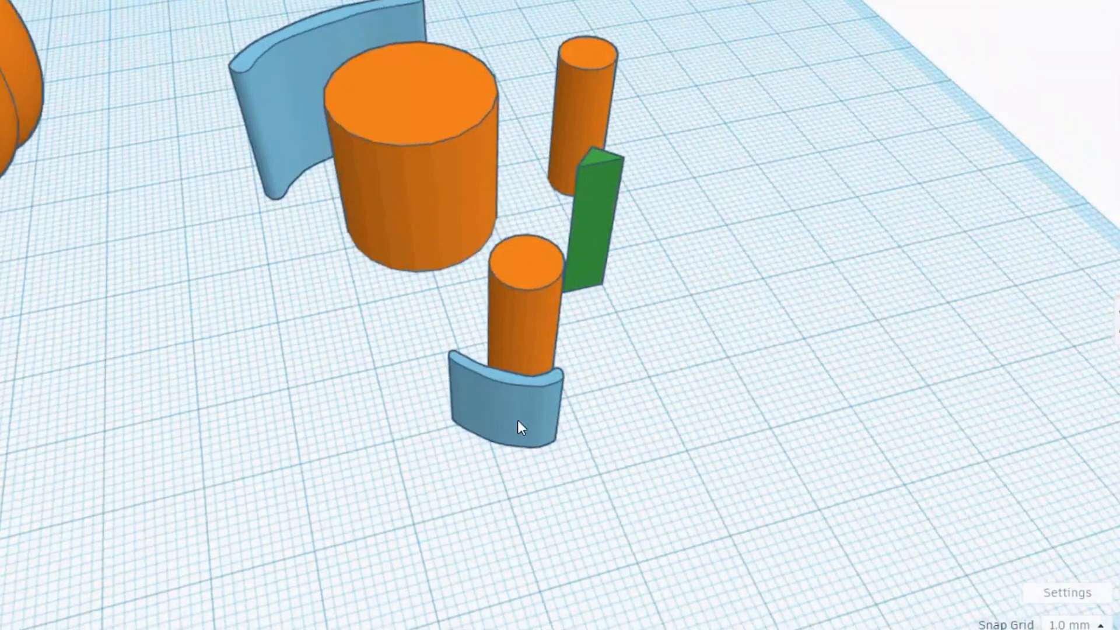
click(518, 425)
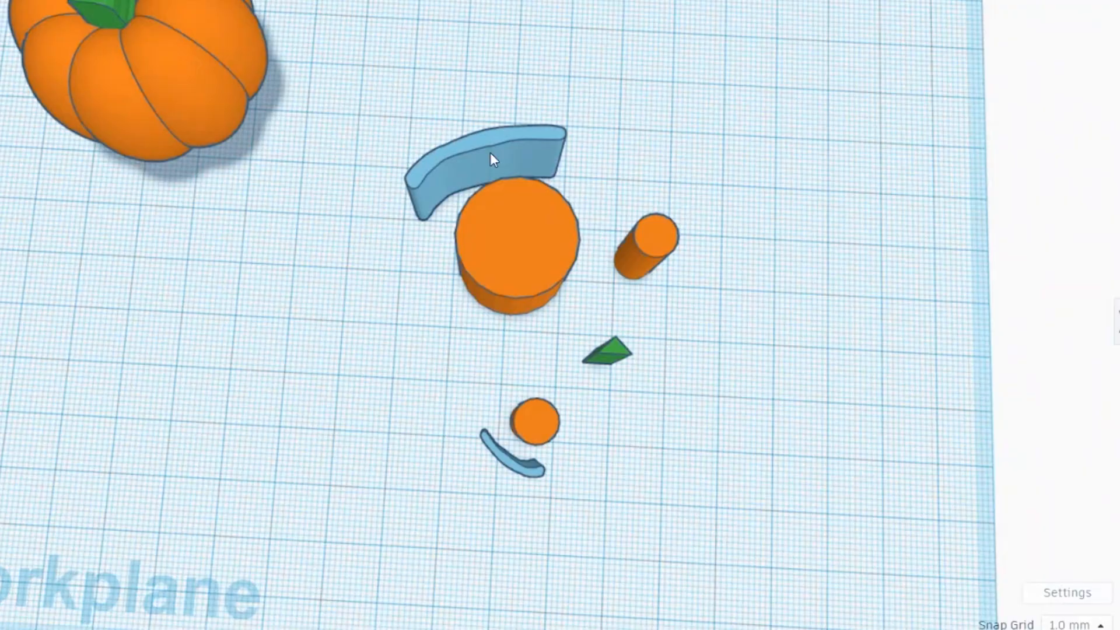
- Turn all six face shapes into one grouped hole and rotate it a quarter turn so the shapes lie horizontally
drag(398, 102, 714, 513)
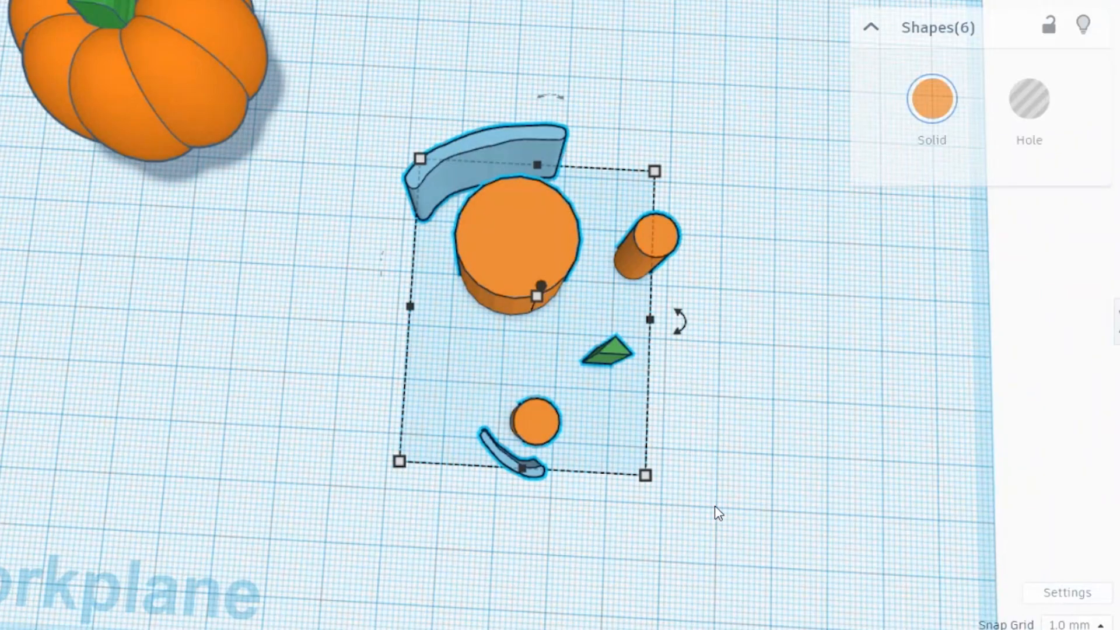
click(1030, 111)
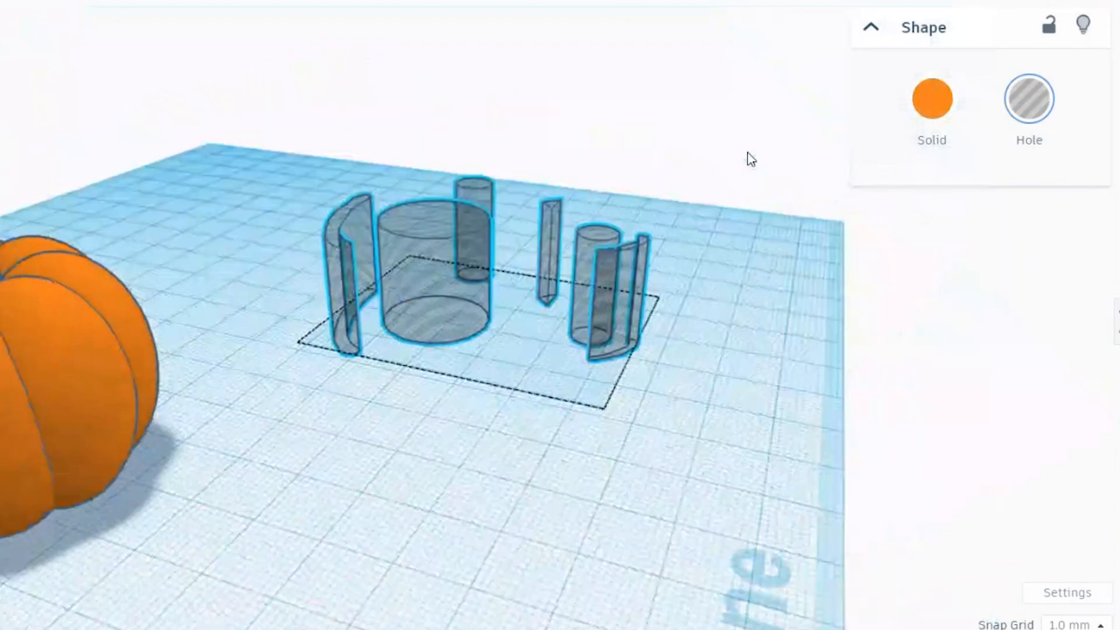
scroll(492, 150, up, 3)
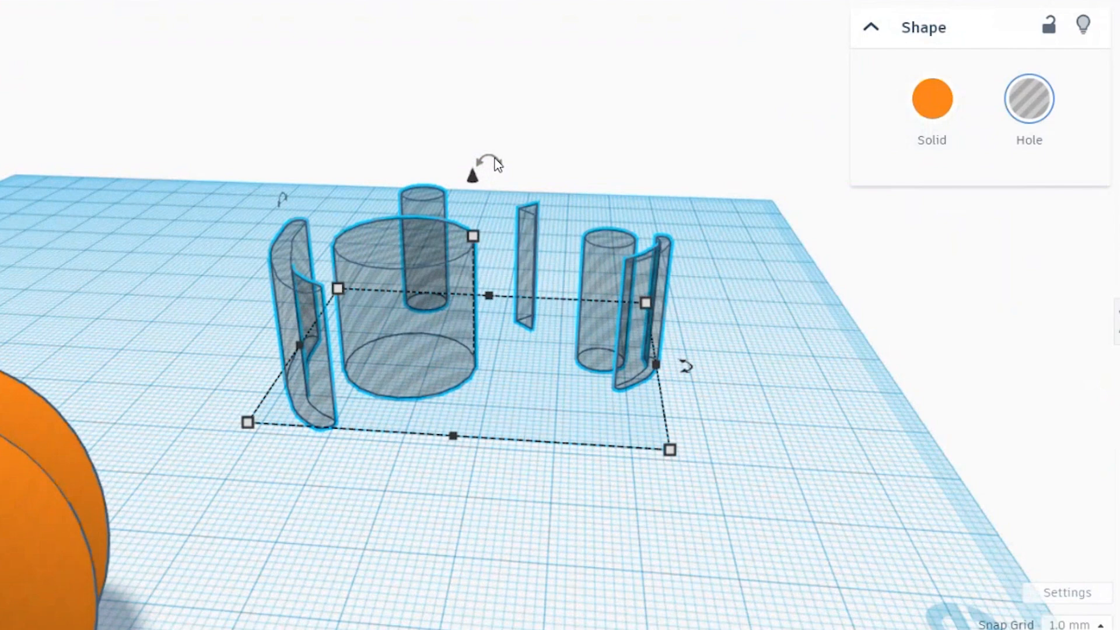
click(497, 164)
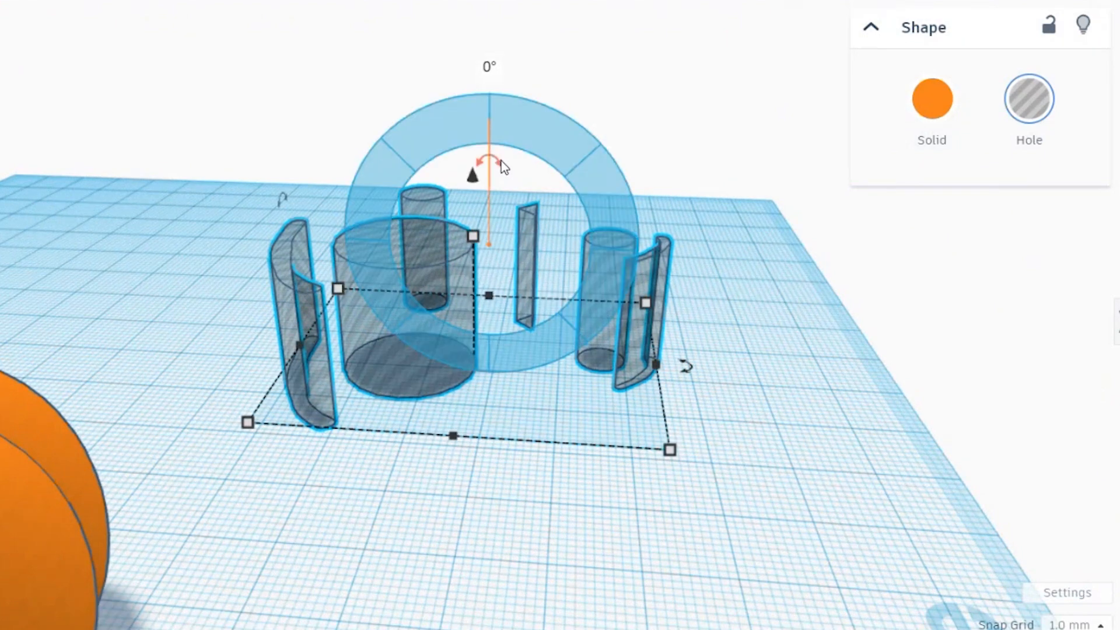
drag(505, 167, 631, 254)
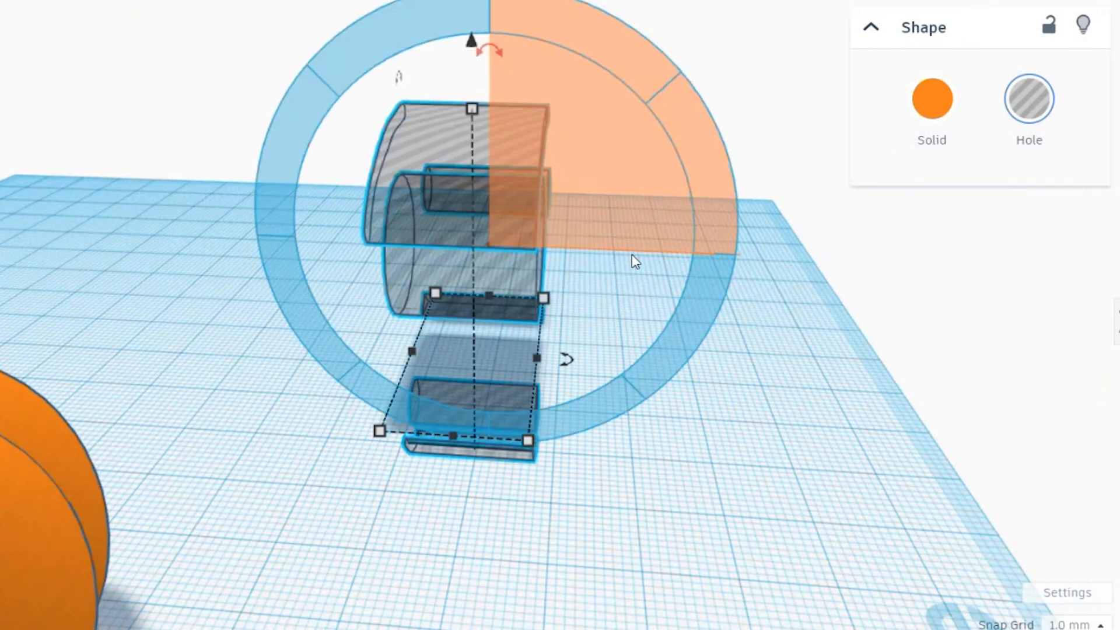
- Scale the grouped face hole down evenly and move it into the front of the pumpkin
right_drag(631, 255, 397, 262)
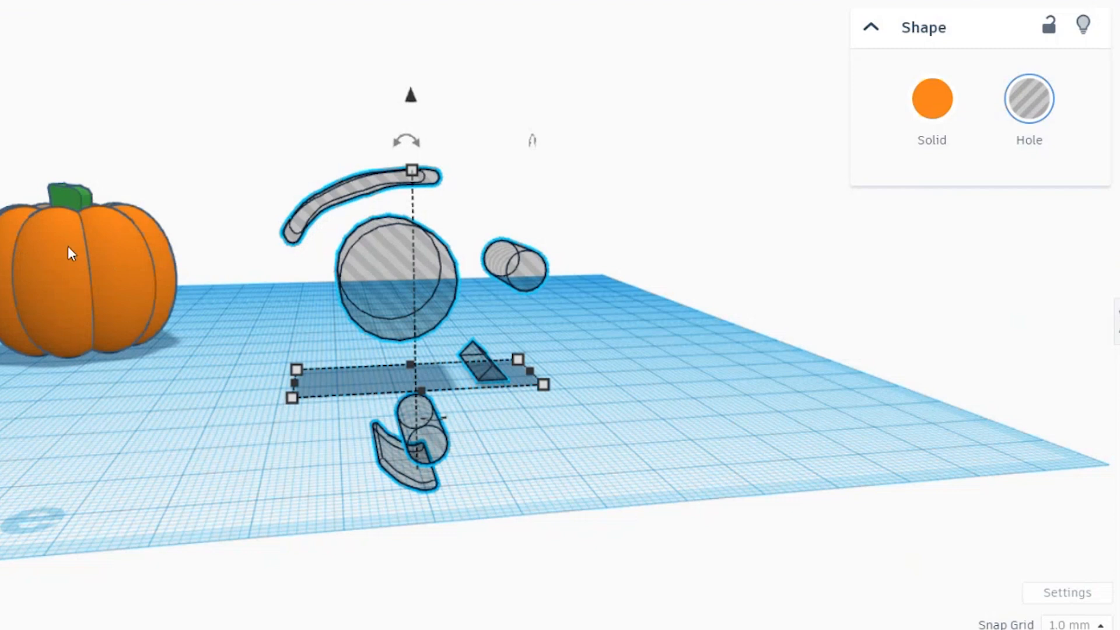
drag(293, 402, 447, 389)
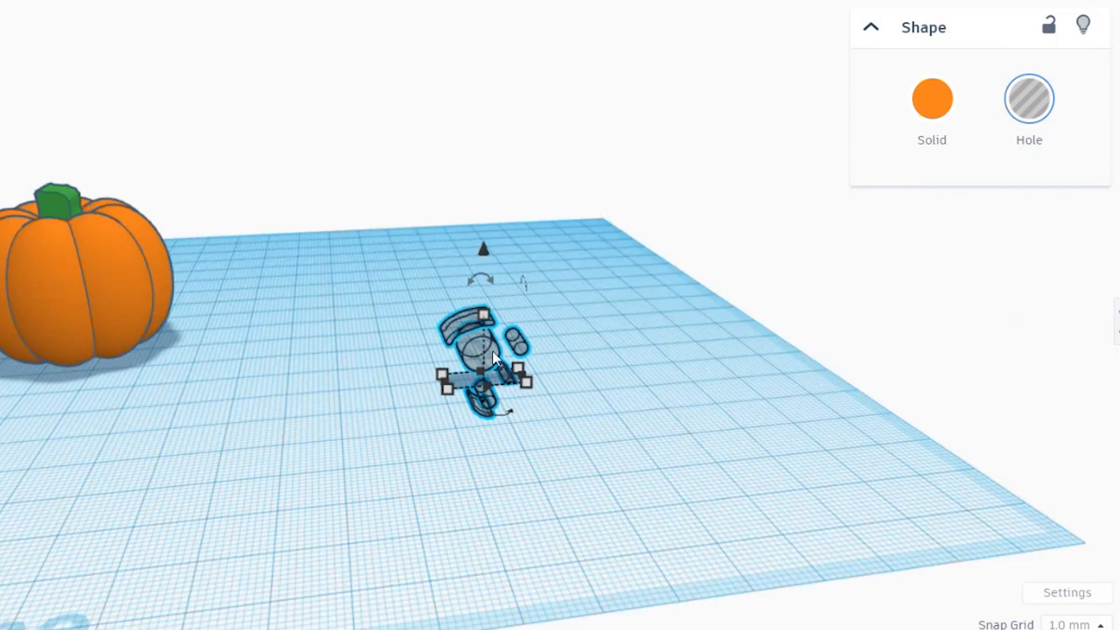
drag(484, 346, 38, 350)
right_drag(37, 350, 228, 192)
scroll(411, 320, up, 3)
scroll(412, 292, down, 4)
- Align the face hole and the pumpkin so the face is centred across the pumpkin's width
shift+click(570, 257)
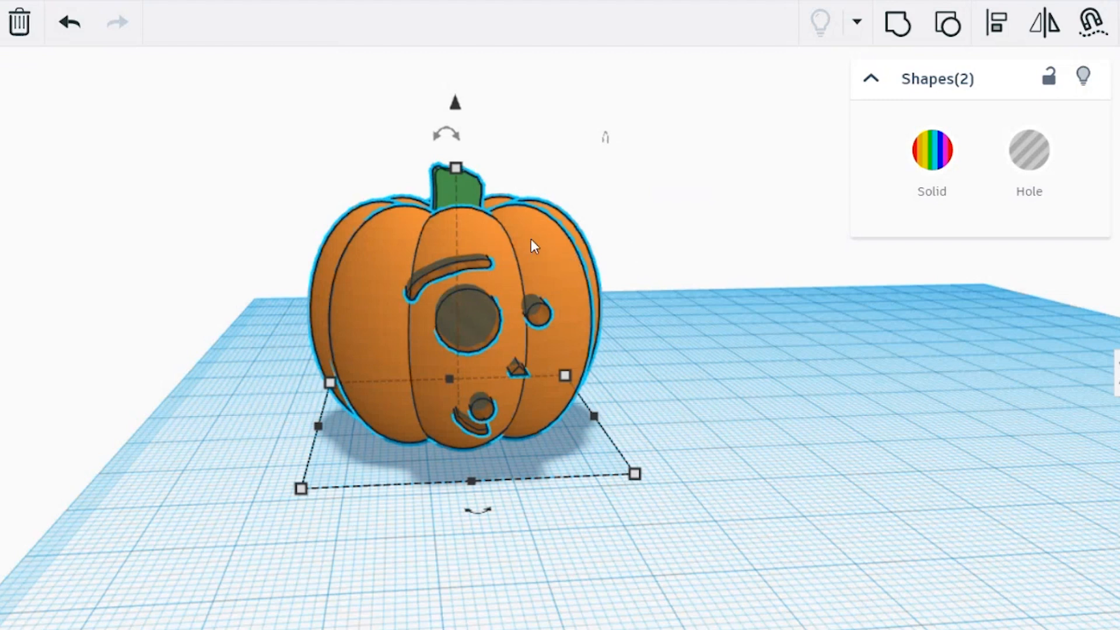
click(995, 27)
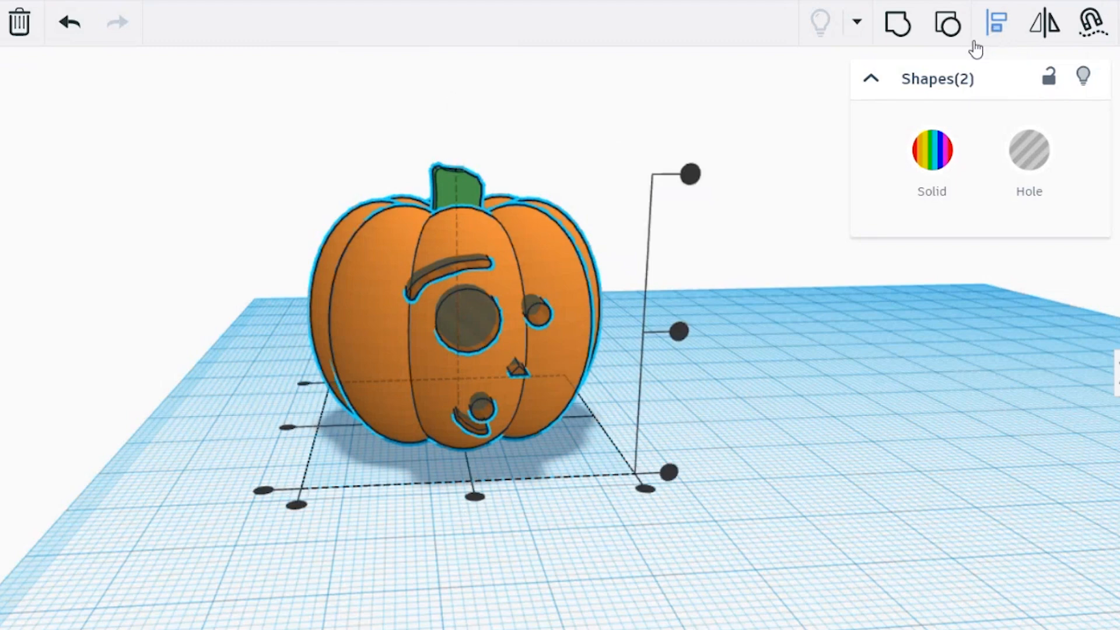
right_drag(484, 508, 220, 437)
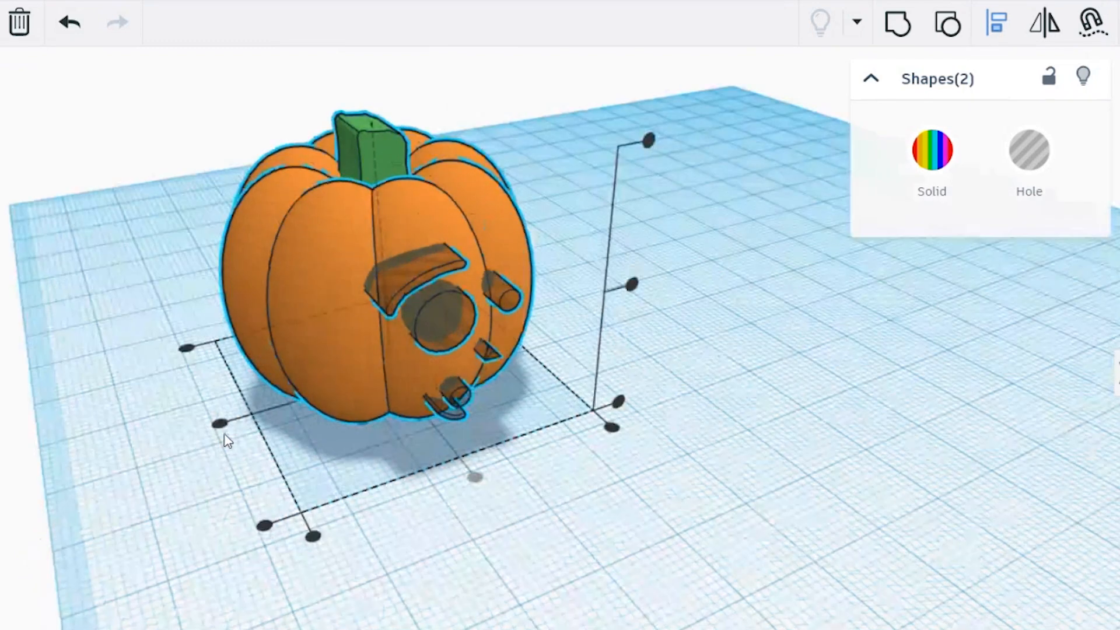
right_drag(604, 565, 462, 533)
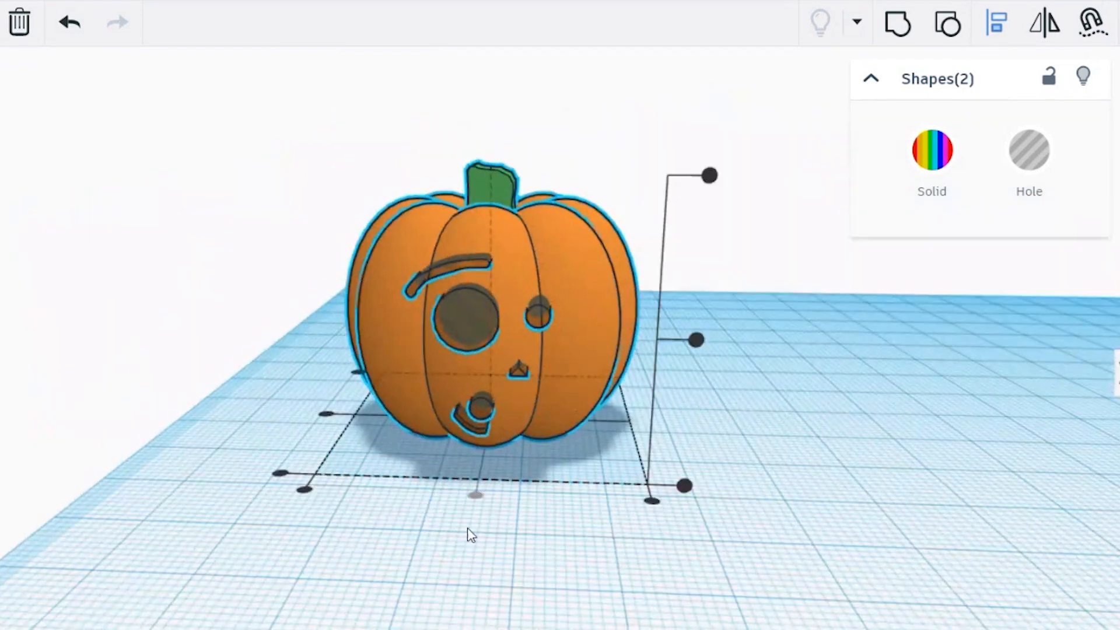
click(460, 492)
scroll(653, 492, up, 5)
right_drag(653, 493, 728, 497)
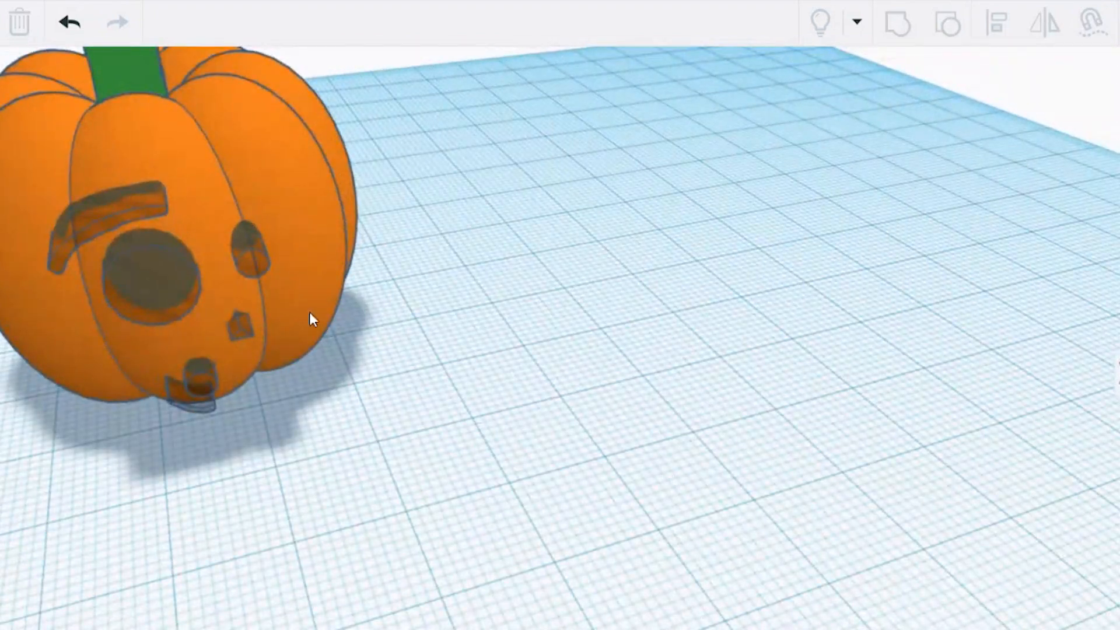
- Group the face hole with the pumpkin to cut the face out of it
click(243, 324)
key(f)
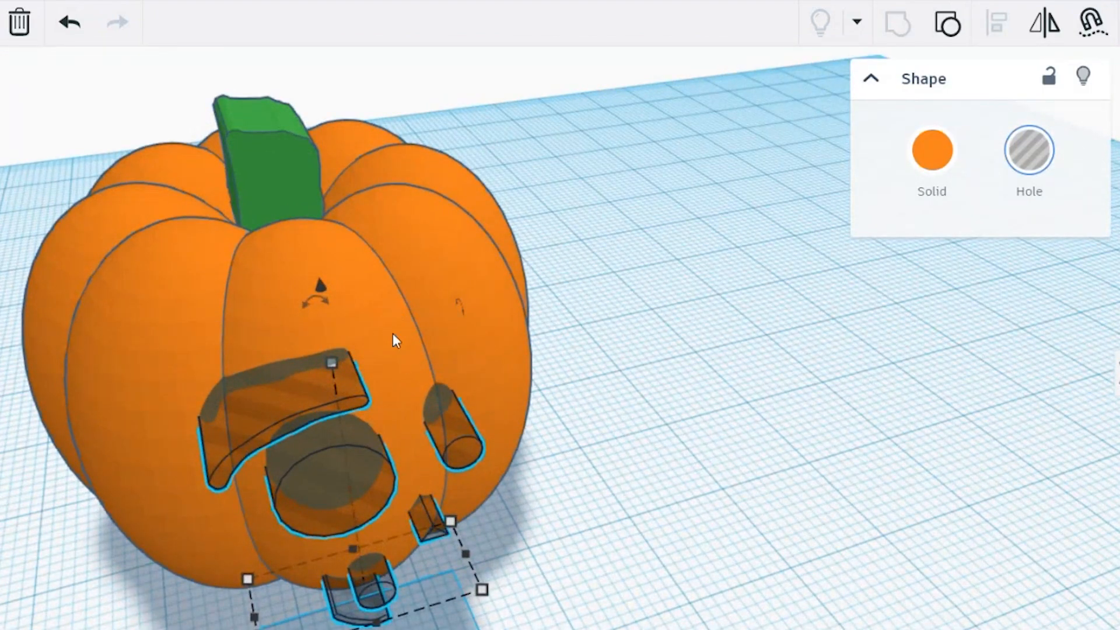
shift+click(439, 254)
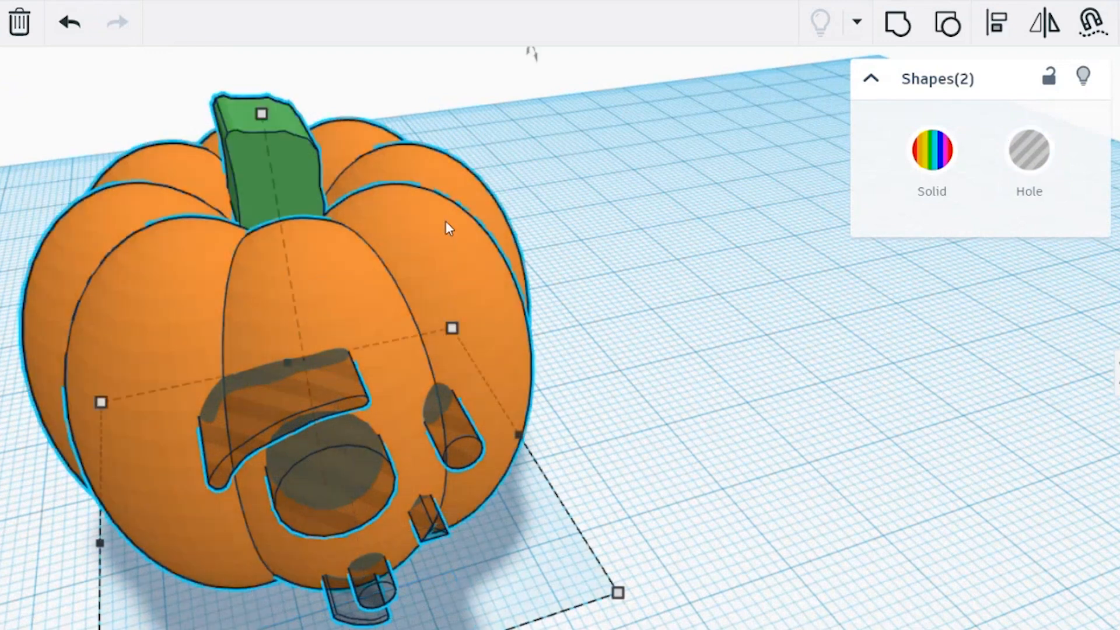
click(896, 24)
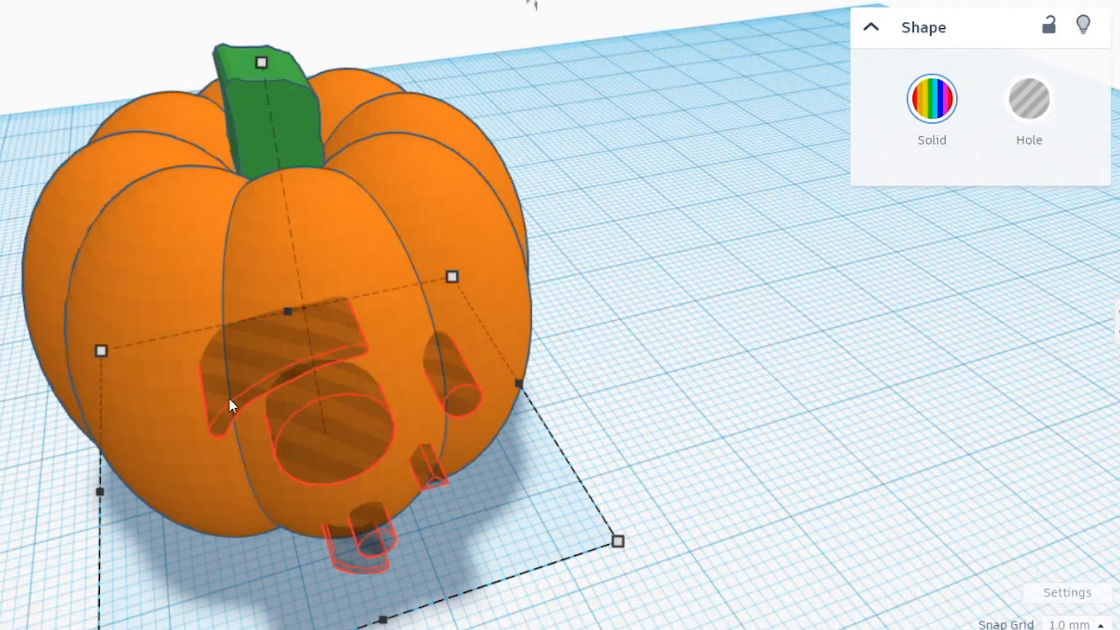
right_drag(548, 260, 590, 182)
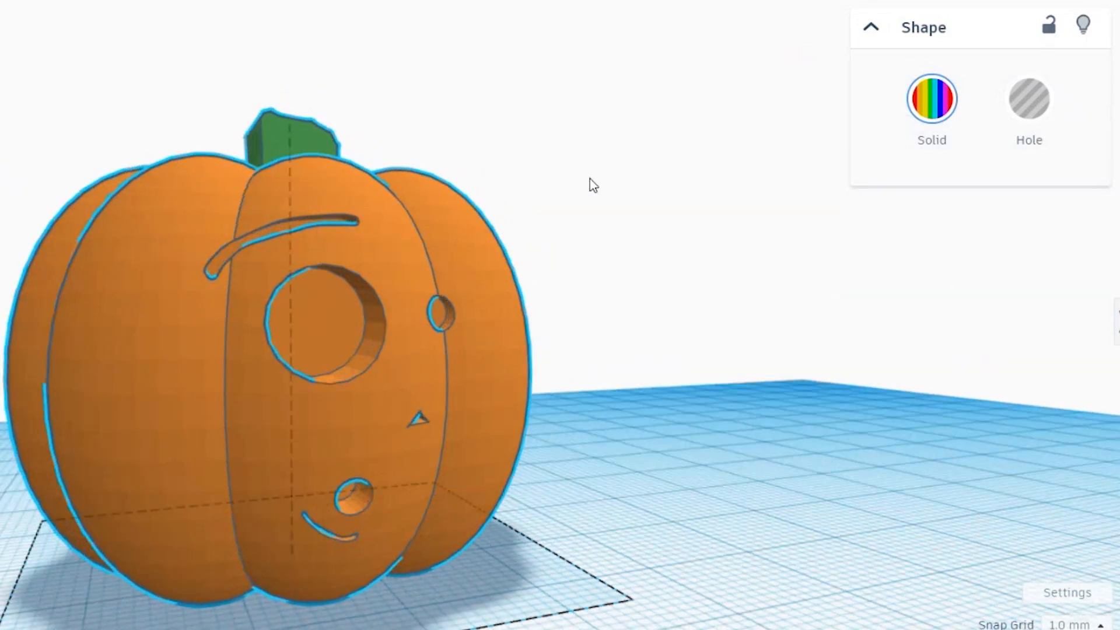
scroll(413, 304, up, 2)
scroll(525, 350, down, 5)
click(666, 396)
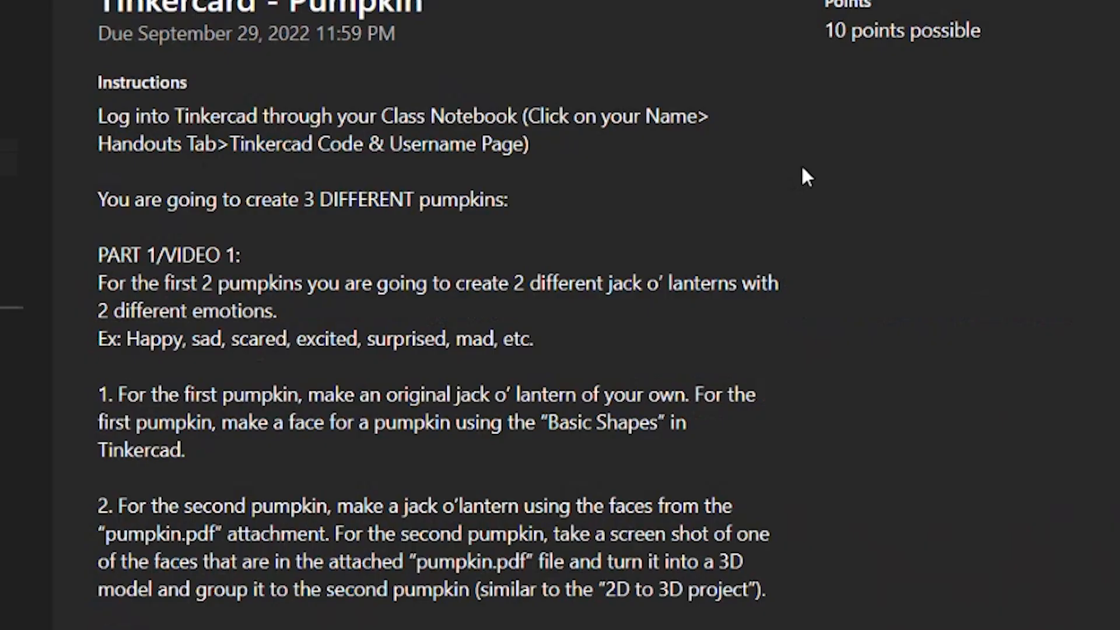
- Open the pumpkin.pdf attachment from the Teams assignment's reference materials and look through its face designs
scroll(805, 175, down, 10)
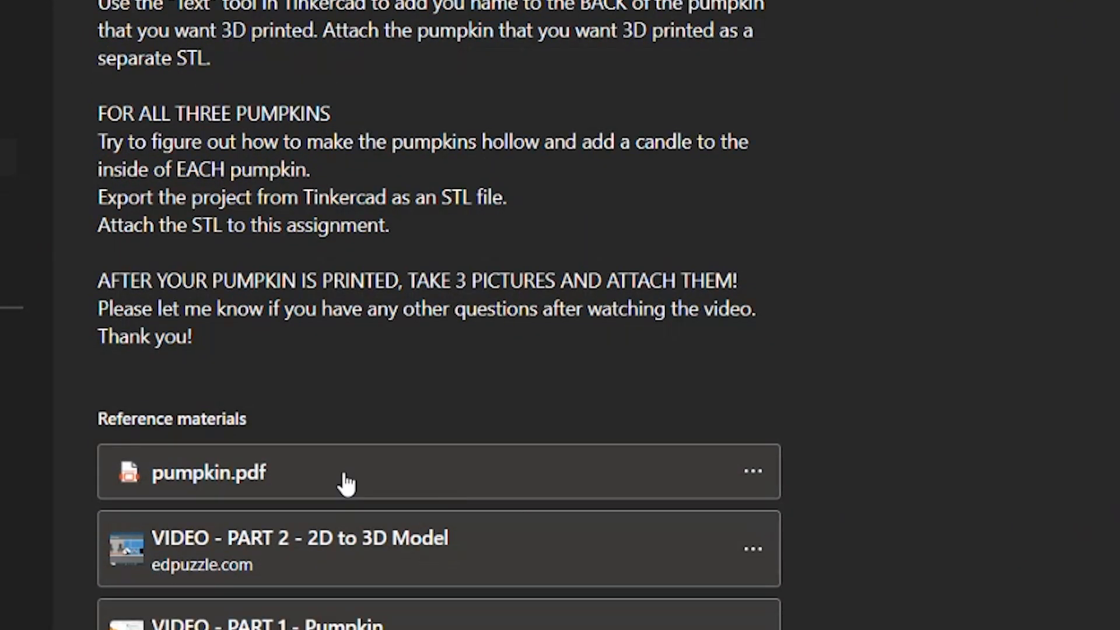
click(348, 484)
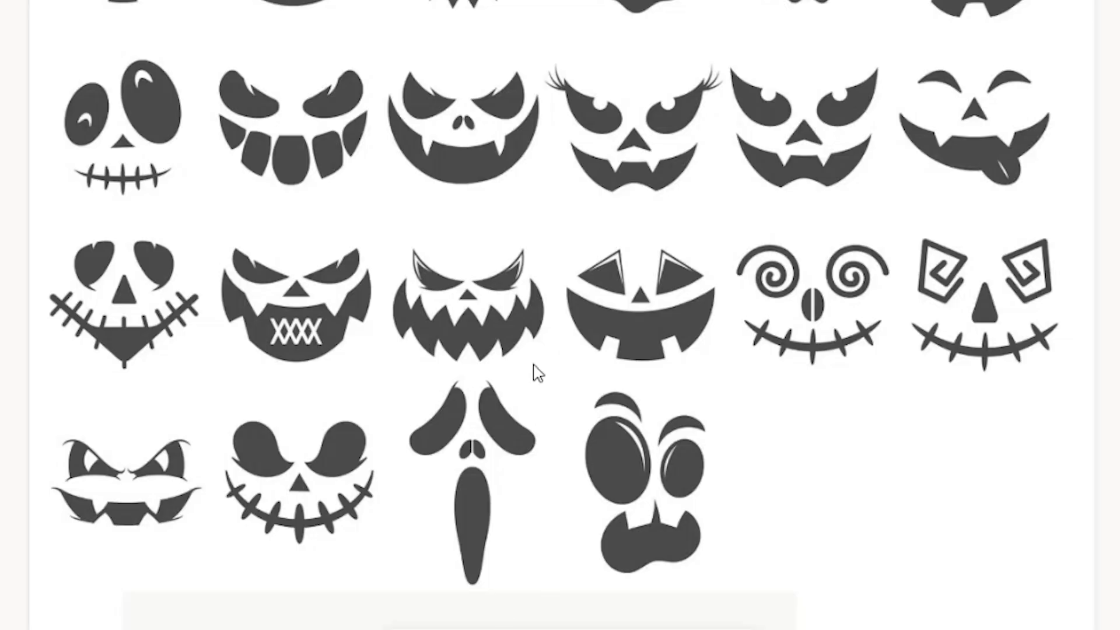
scroll(533, 372, down, 10)
scroll(533, 373, down, 10)
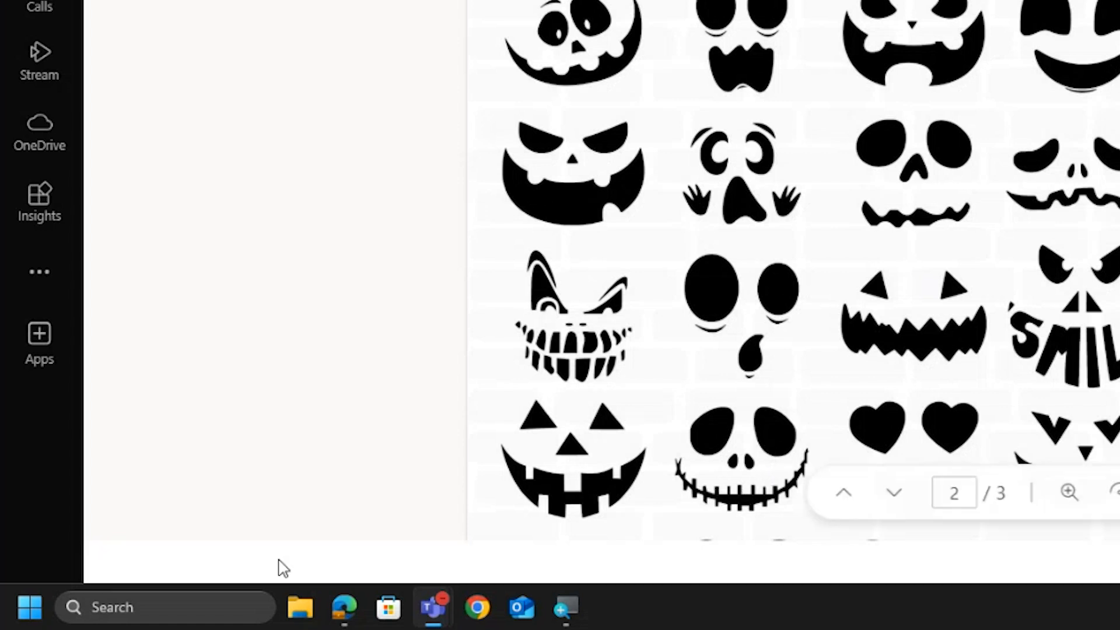
- Open Snipping Tool and capture a rectangular snip of one jack-o'-lantern face from page 2 of the PDF
click(233, 610)
text(snipping)
click(187, 57)
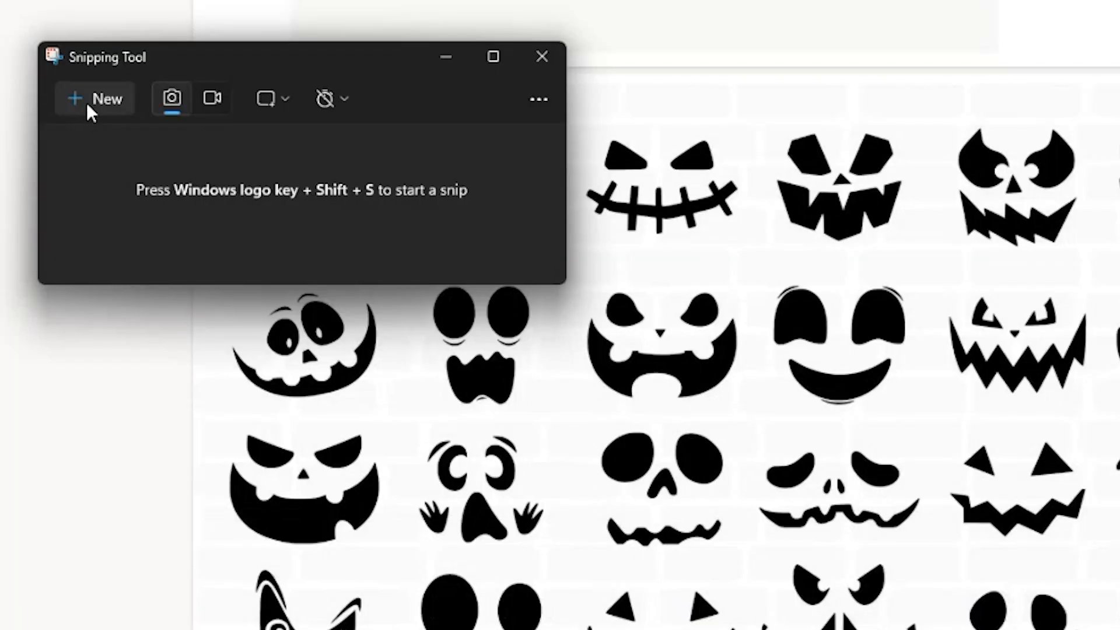
click(88, 110)
drag(288, 418, 474, 587)
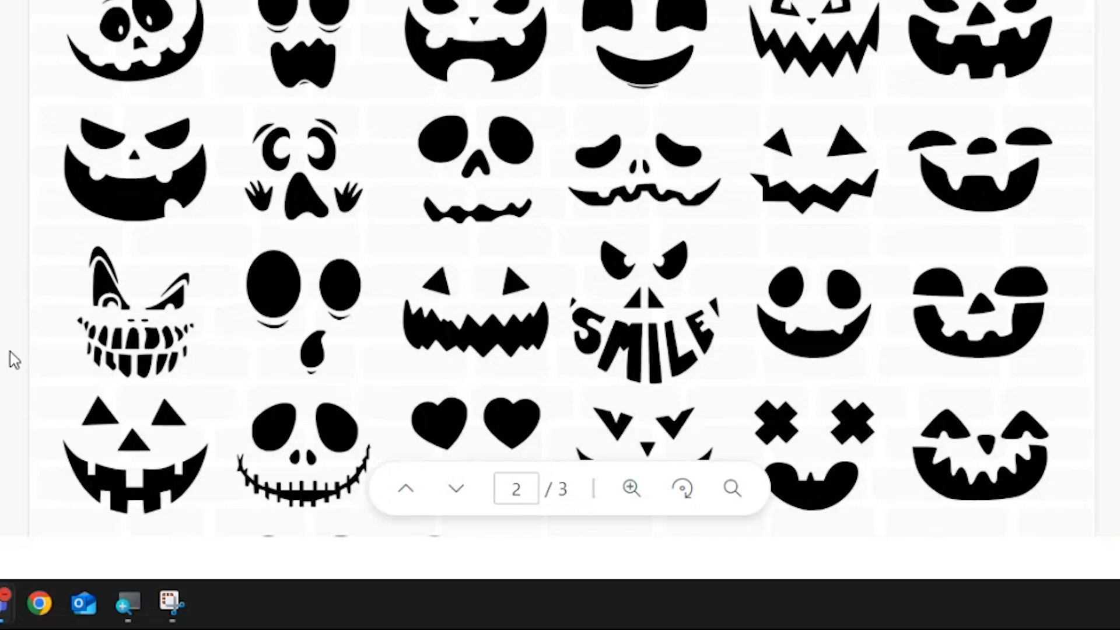
- Switch to Chrome and search Google Images for a Hello Kitty "black and white vector" picture
click(39, 606)
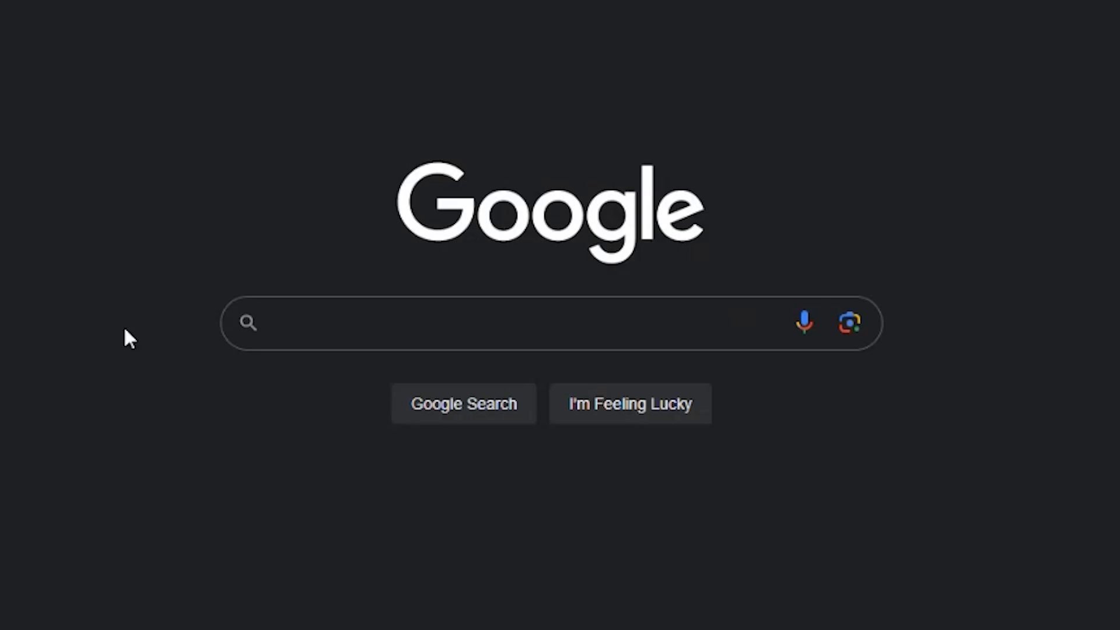
text(black and white vector)
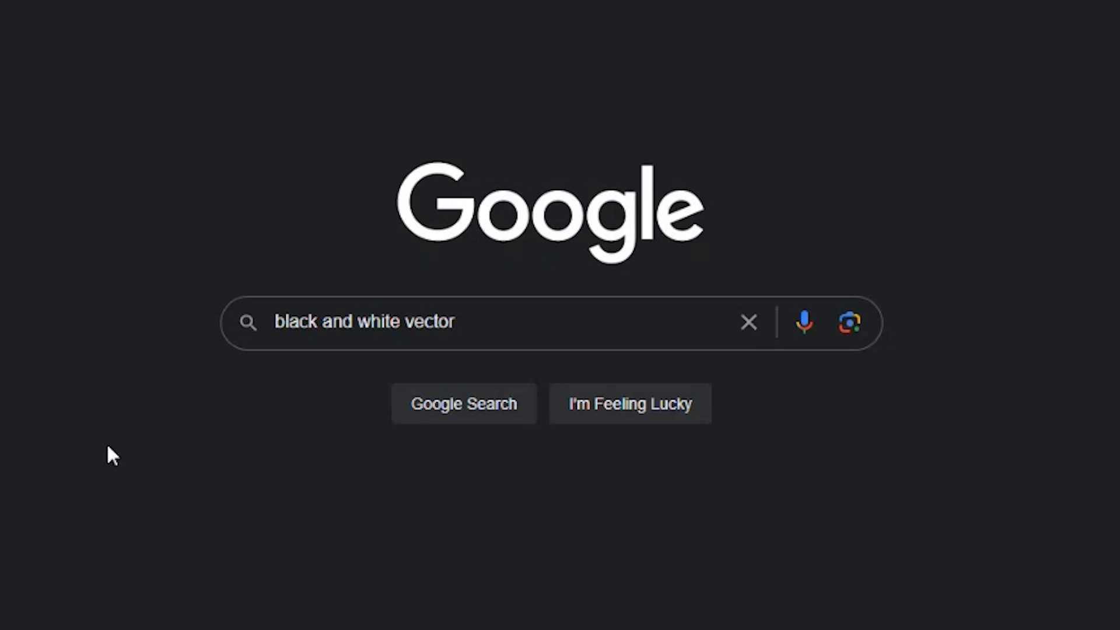
click(449, 398)
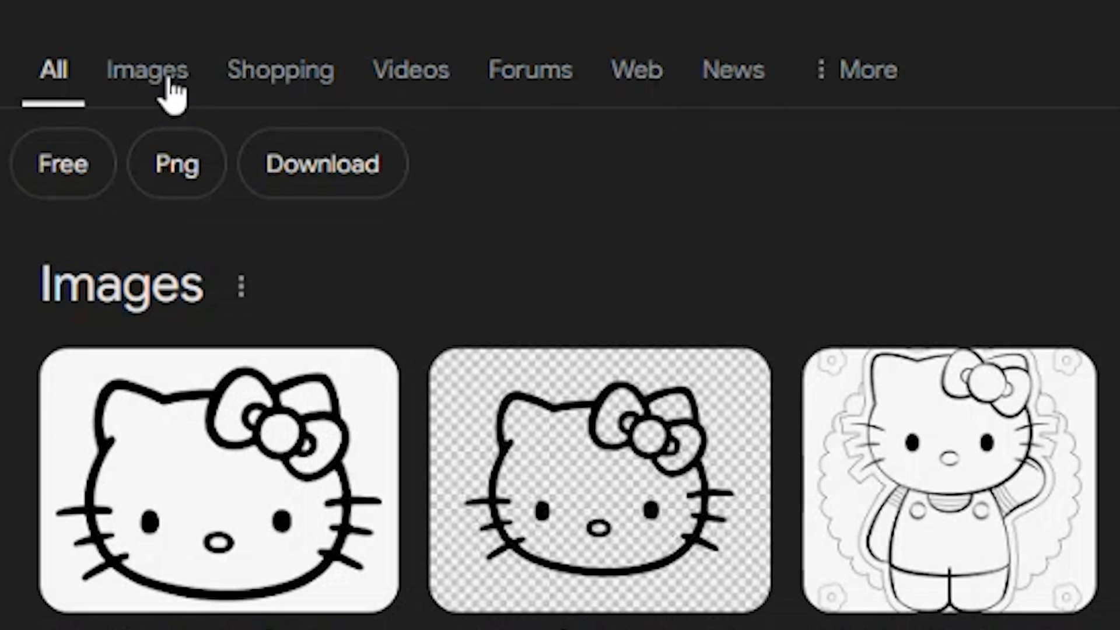
click(170, 93)
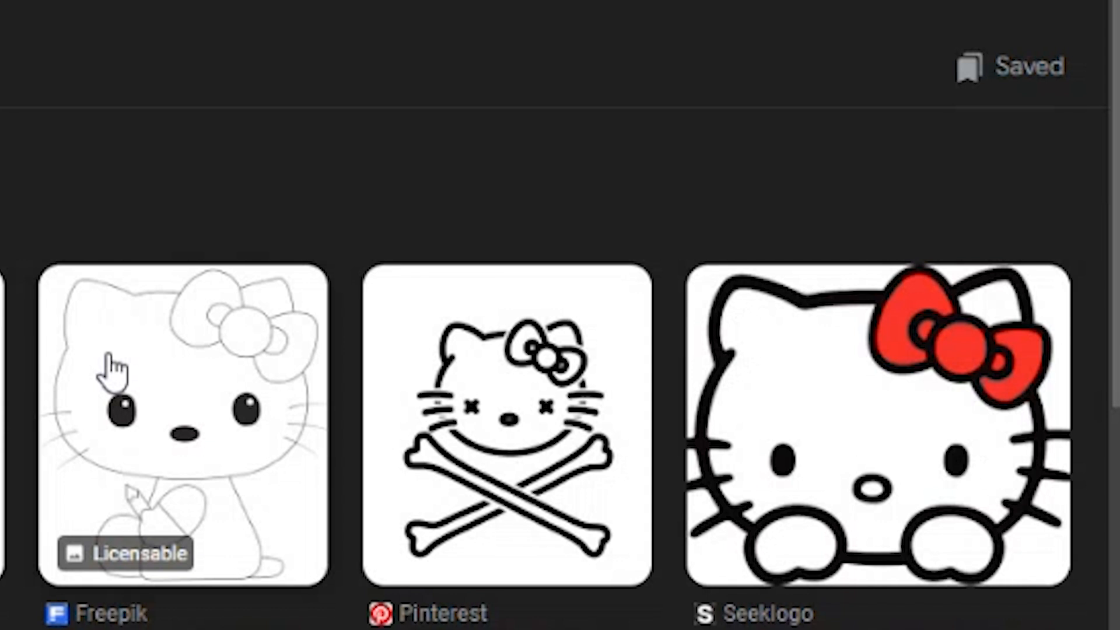
- Capture a rectangular snip of a black-and-white Hello Kitty face from the image results with Snipping Tool
click(225, 470)
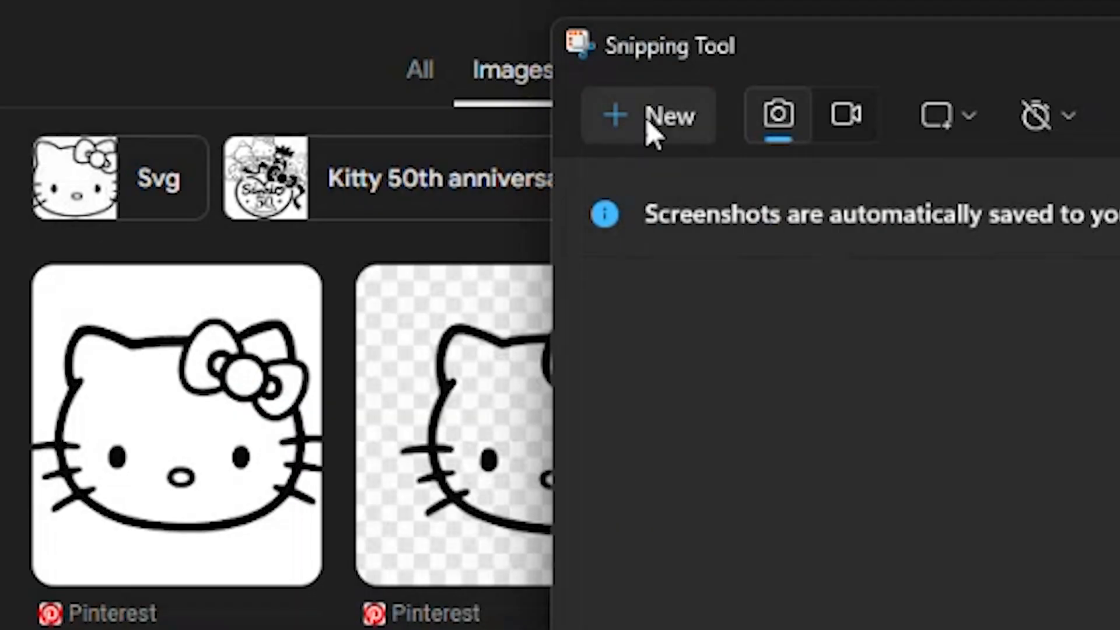
click(647, 120)
drag(392, 280, 710, 559)
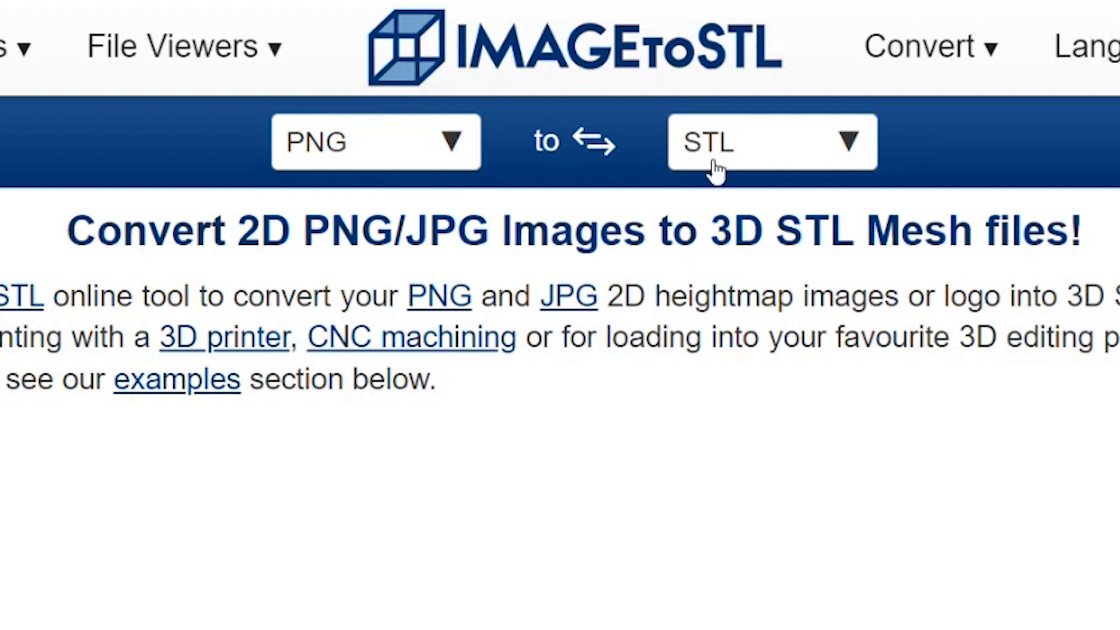
- On the ImageToSTL site, switch the source format to JPG and back to PNG
click(438, 165)
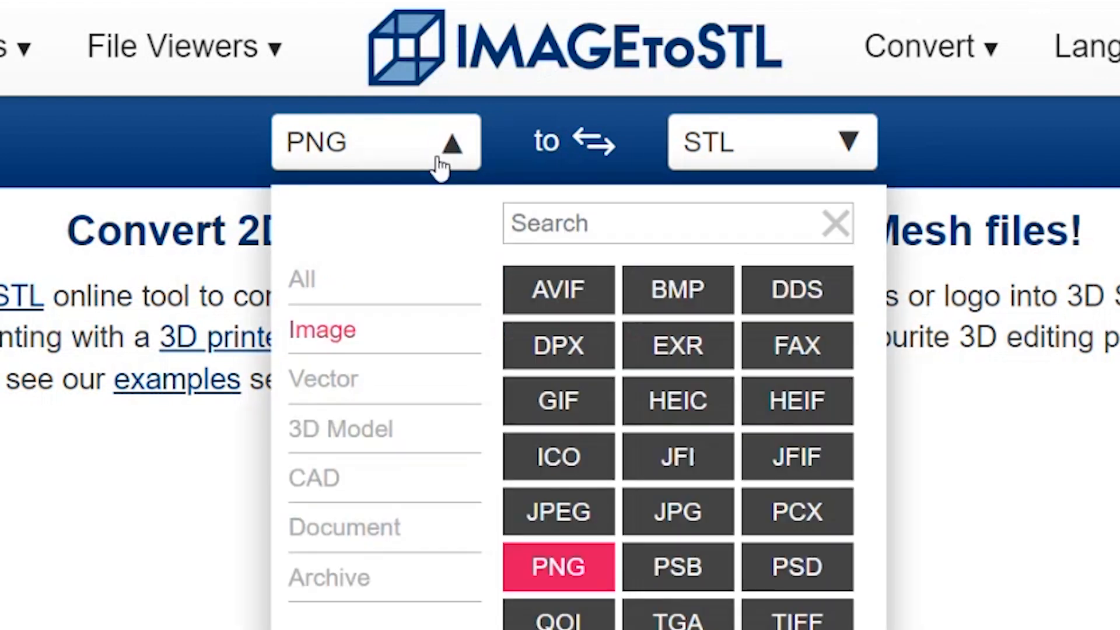
click(651, 505)
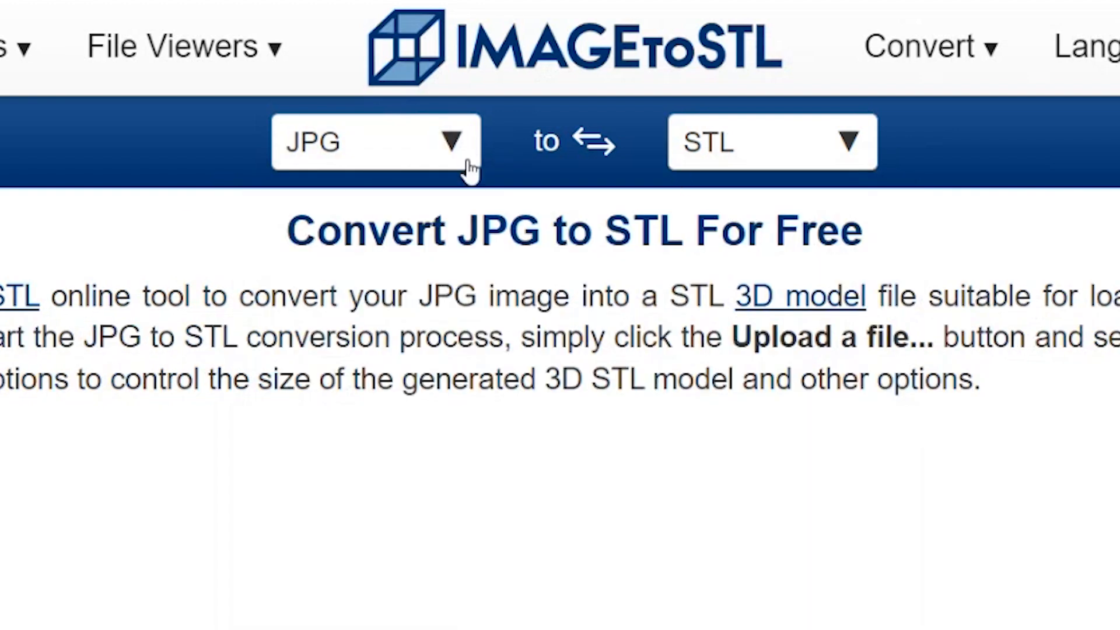
click(450, 164)
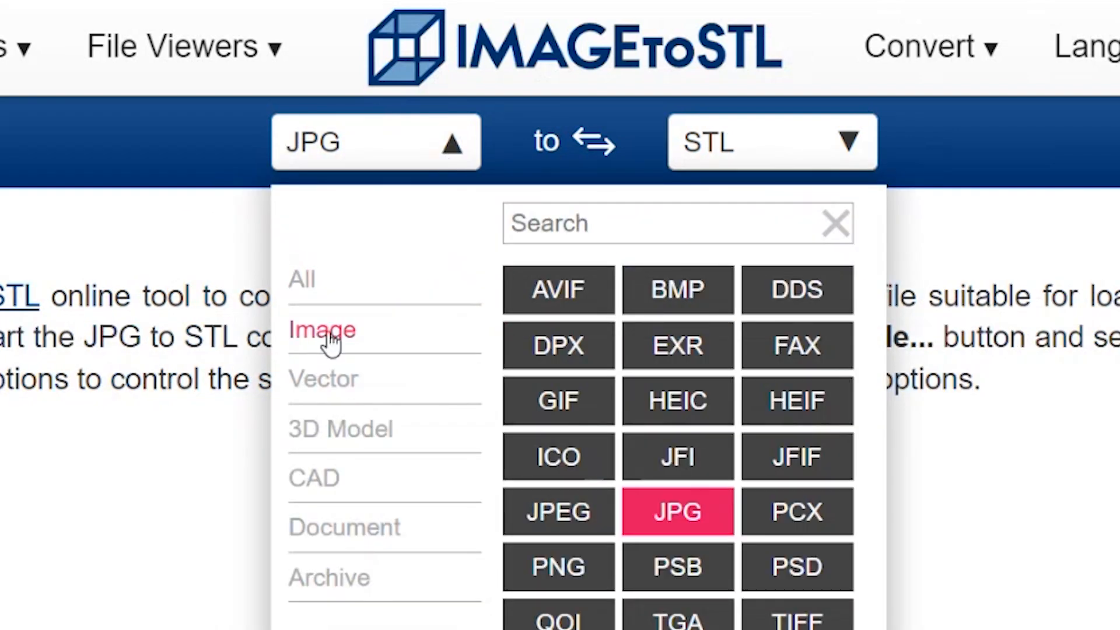
click(580, 553)
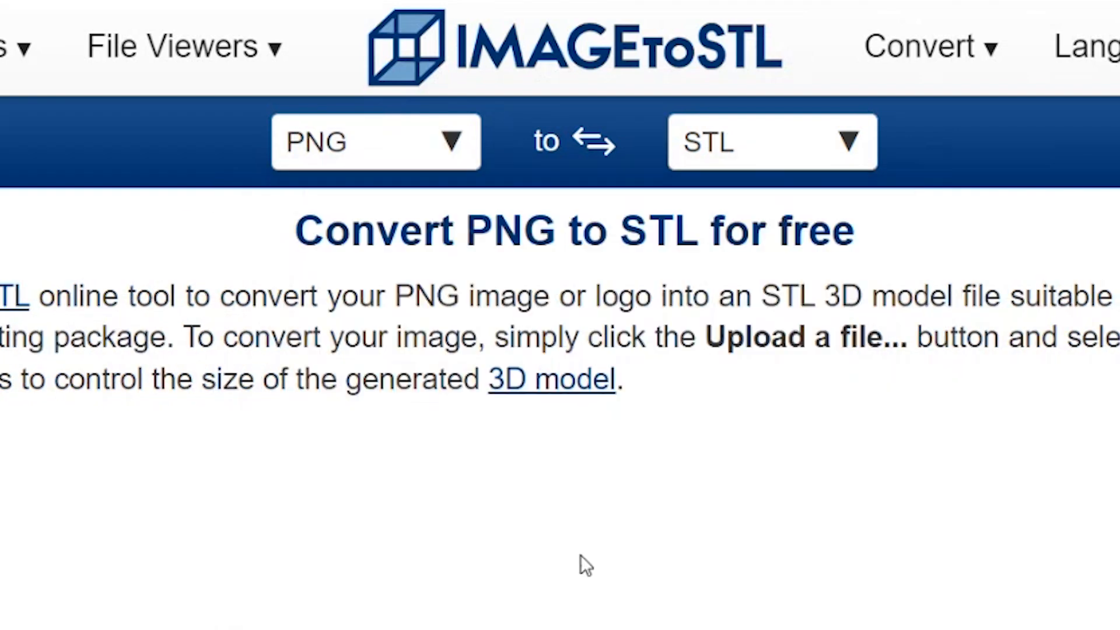
- Switch the converter's output format to GLB and back to STL
click(757, 165)
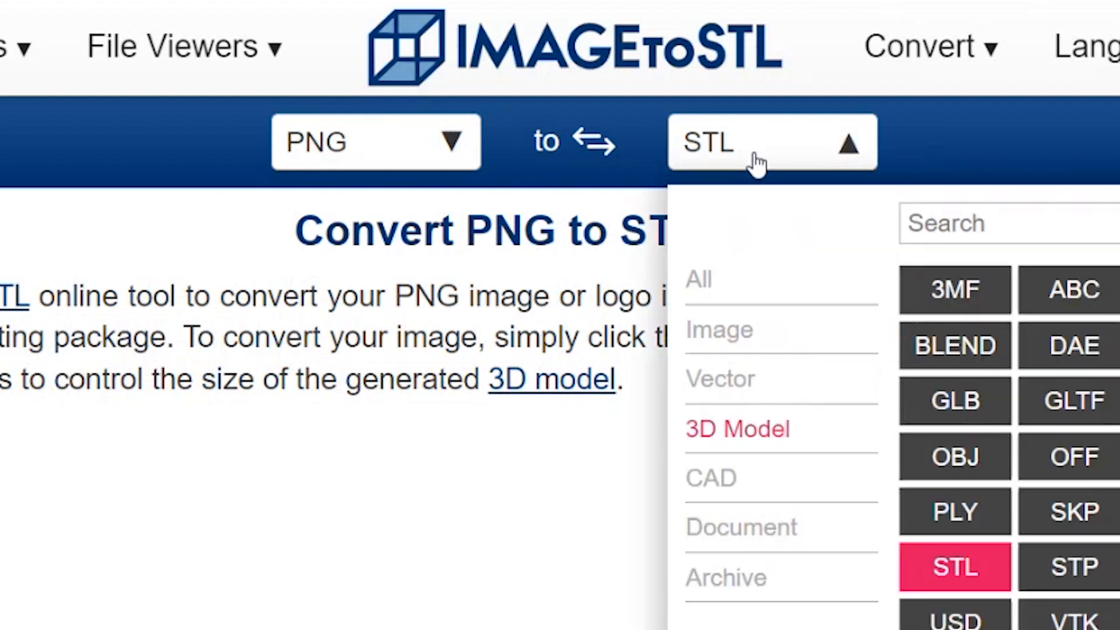
click(962, 402)
click(815, 146)
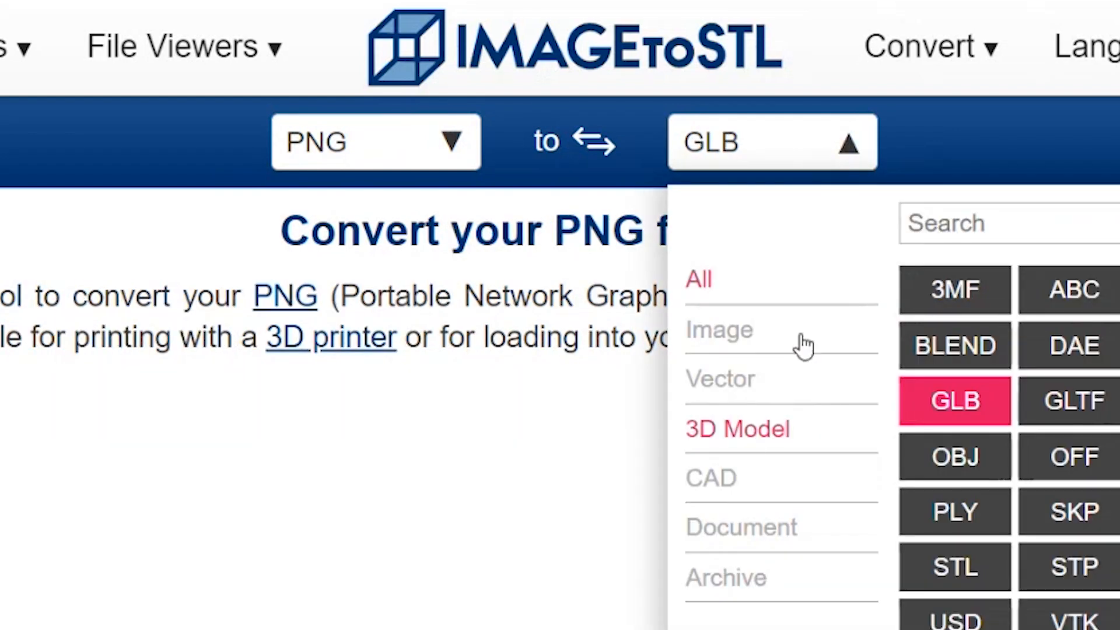
click(973, 568)
click(666, 378)
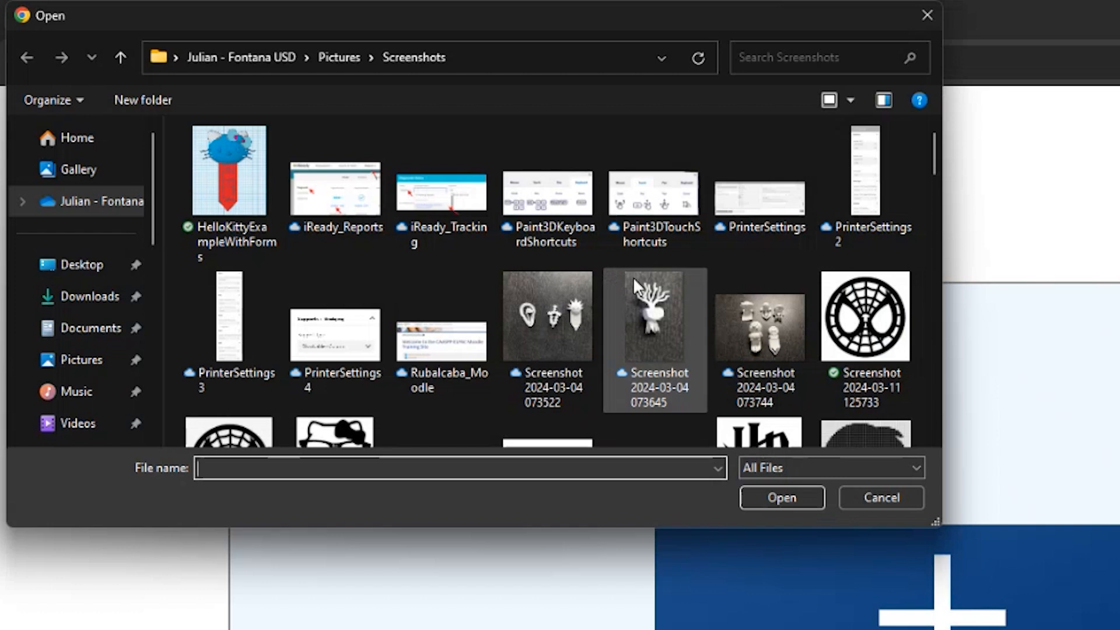
scroll(633, 277, down, 3)
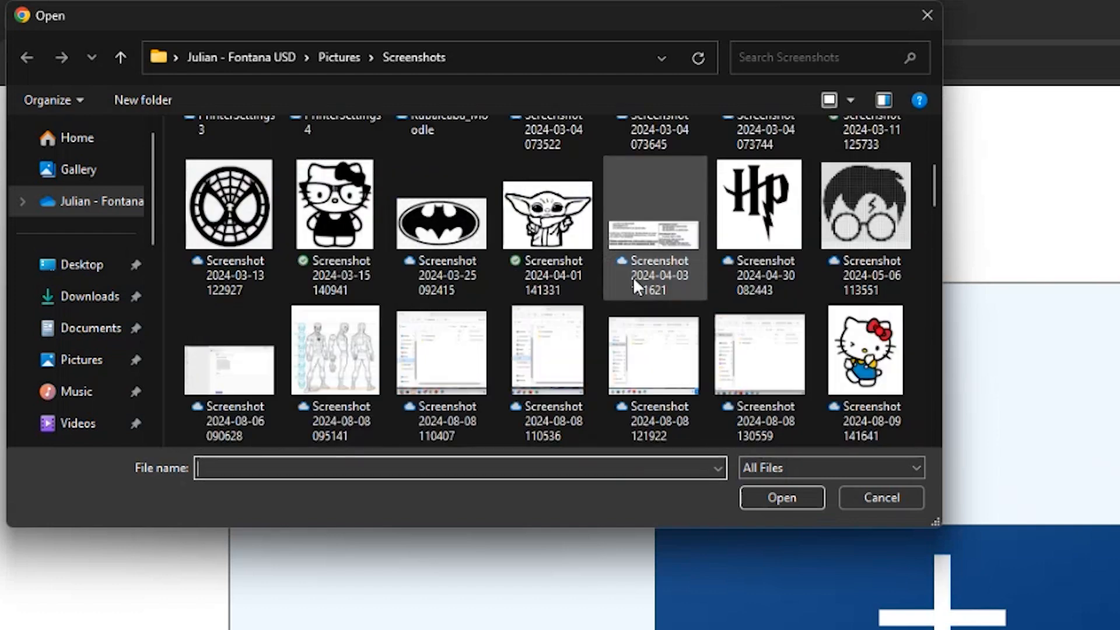
scroll(632, 276, down, 6)
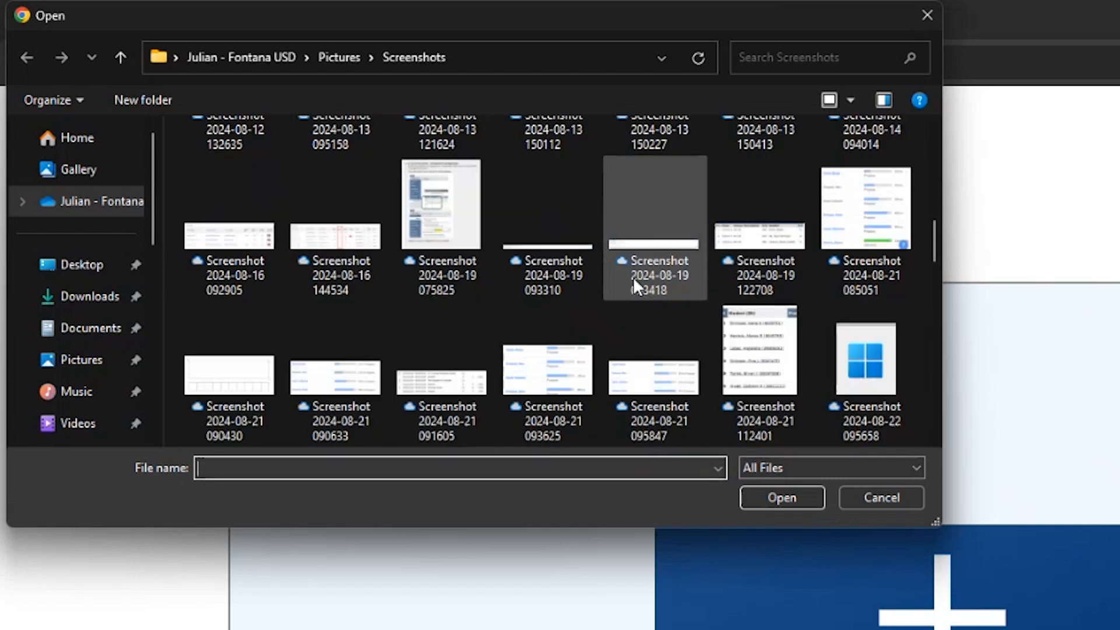
scroll(632, 277, up, 9)
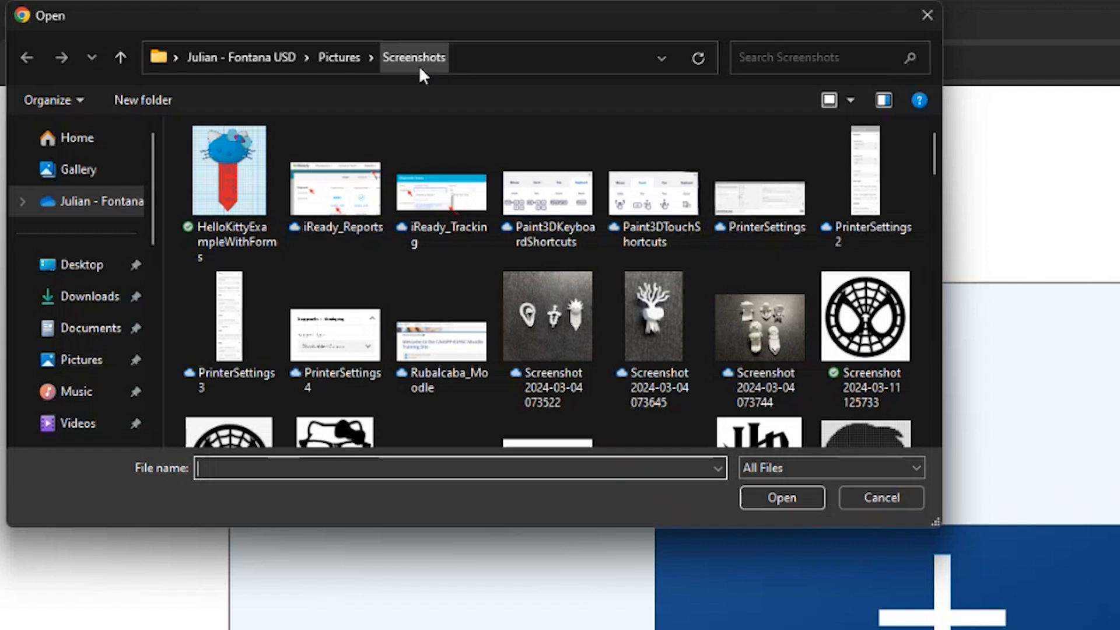
click(77, 372)
click(222, 226)
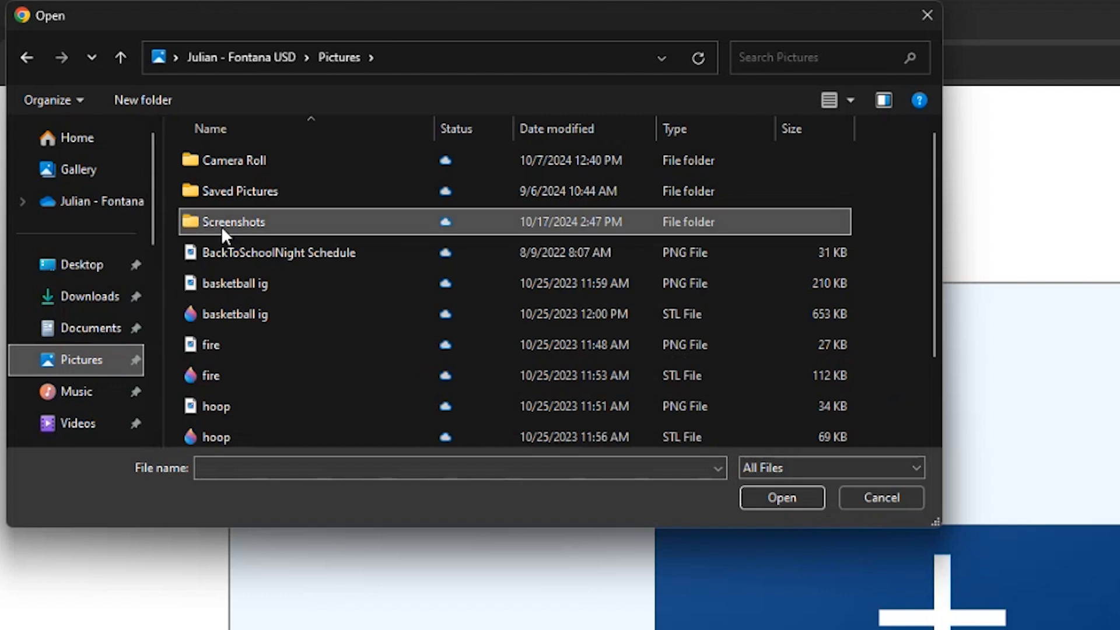
double_click(222, 226)
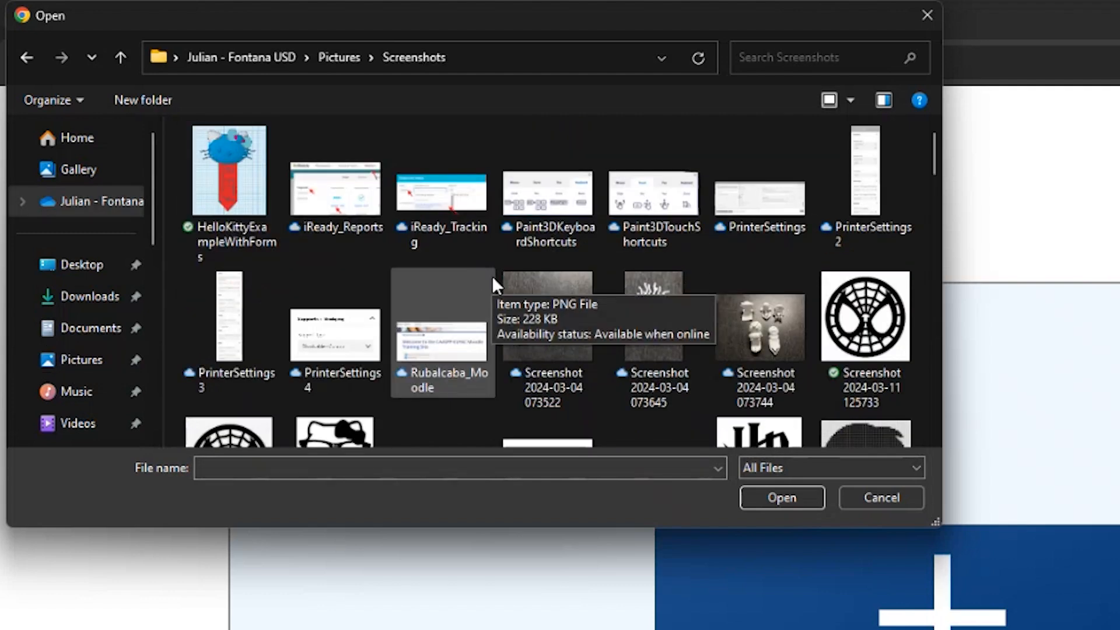
scroll(492, 276, down, 15)
click(762, 327)
click(799, 500)
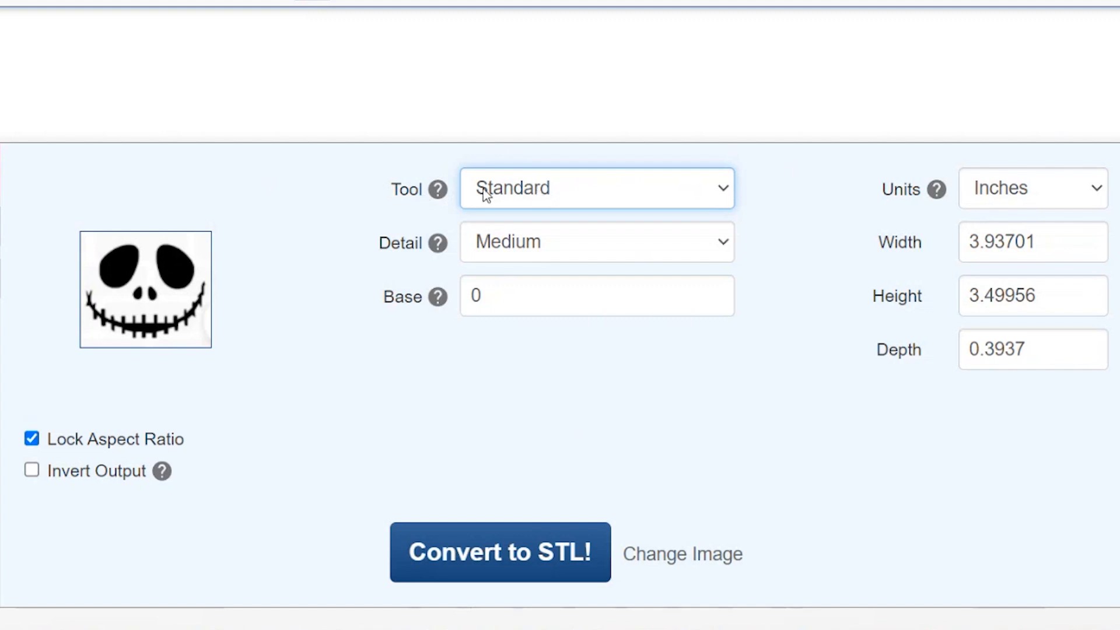
- Set the conversion tool to Extrude (Color) with Low detail, and enable background removal
click(503, 187)
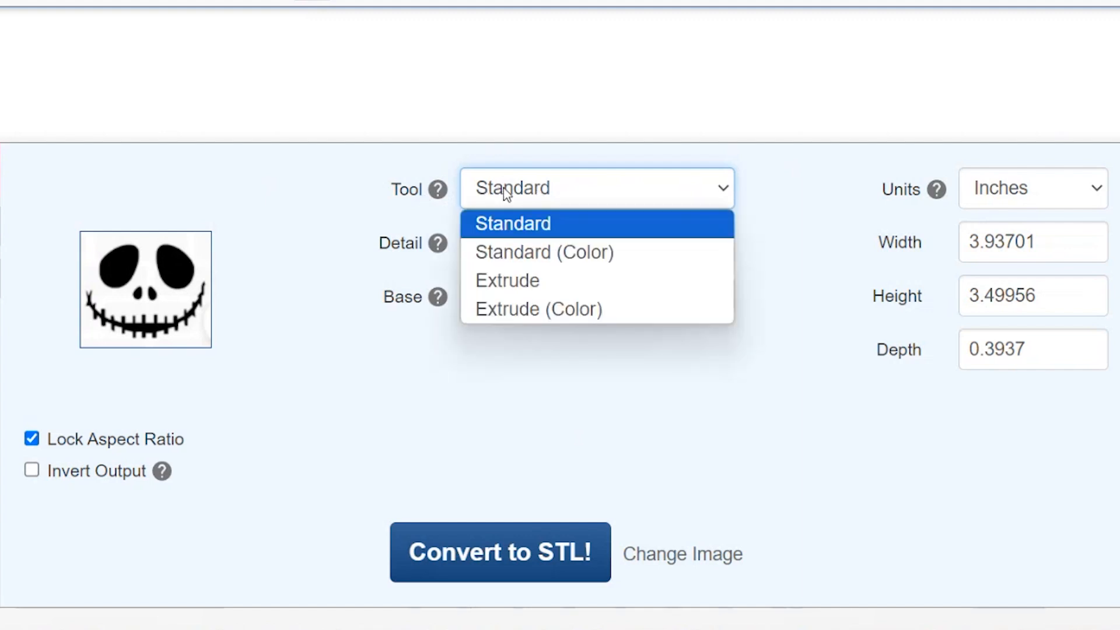
click(555, 308)
click(505, 254)
click(515, 282)
click(467, 303)
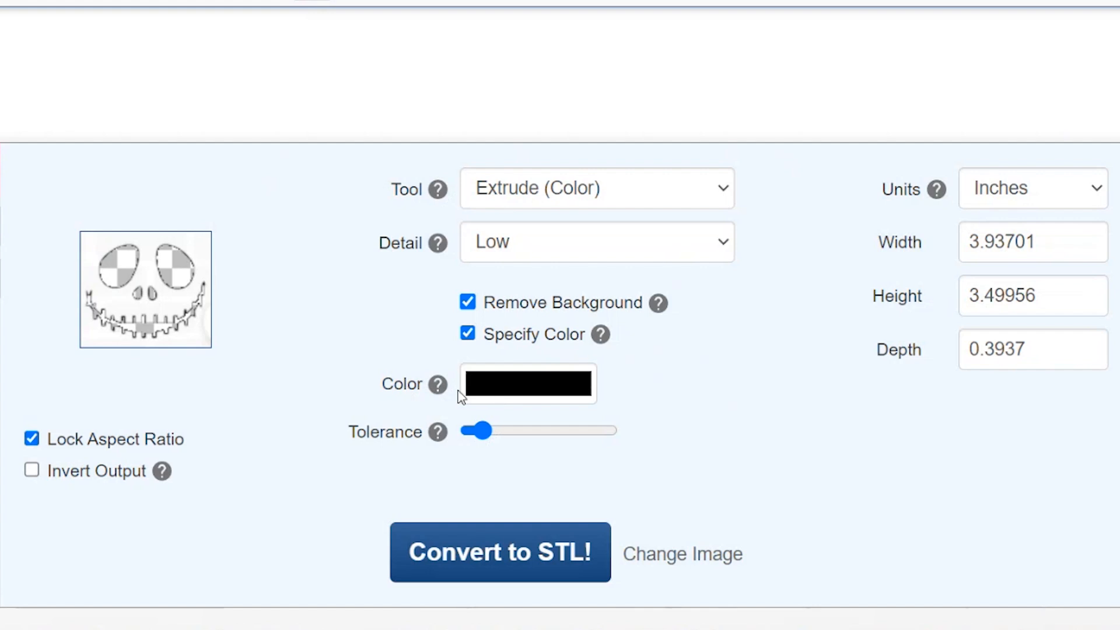
- Set the background color to remove to white (255, 255, 255) and raise the tolerance to about three quarters
click(487, 394)
drag(595, 168, 454, 50)
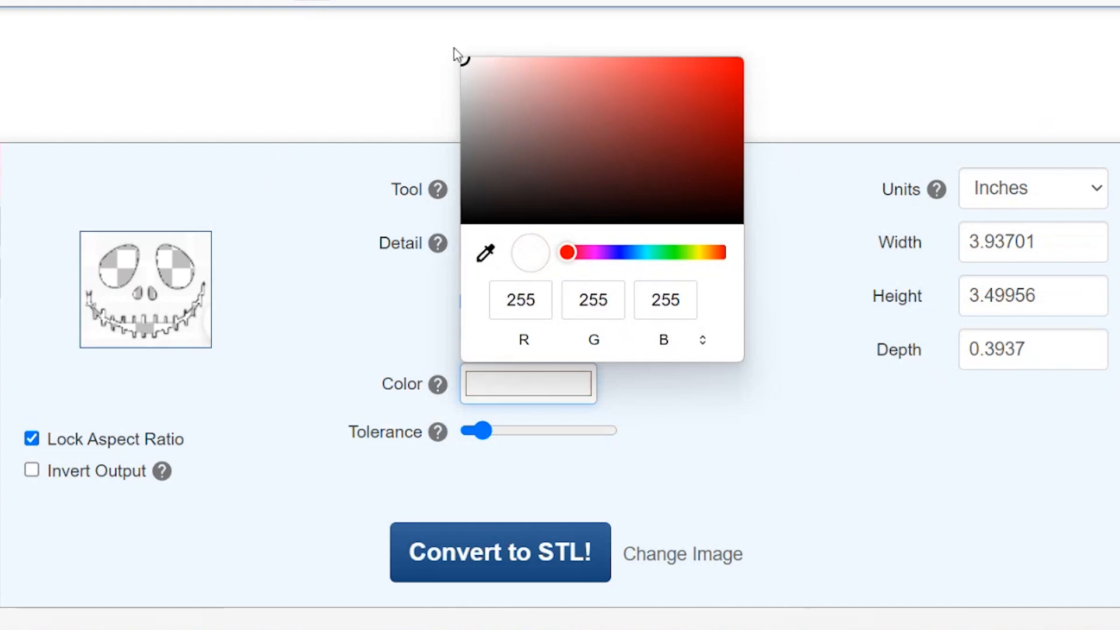
click(358, 347)
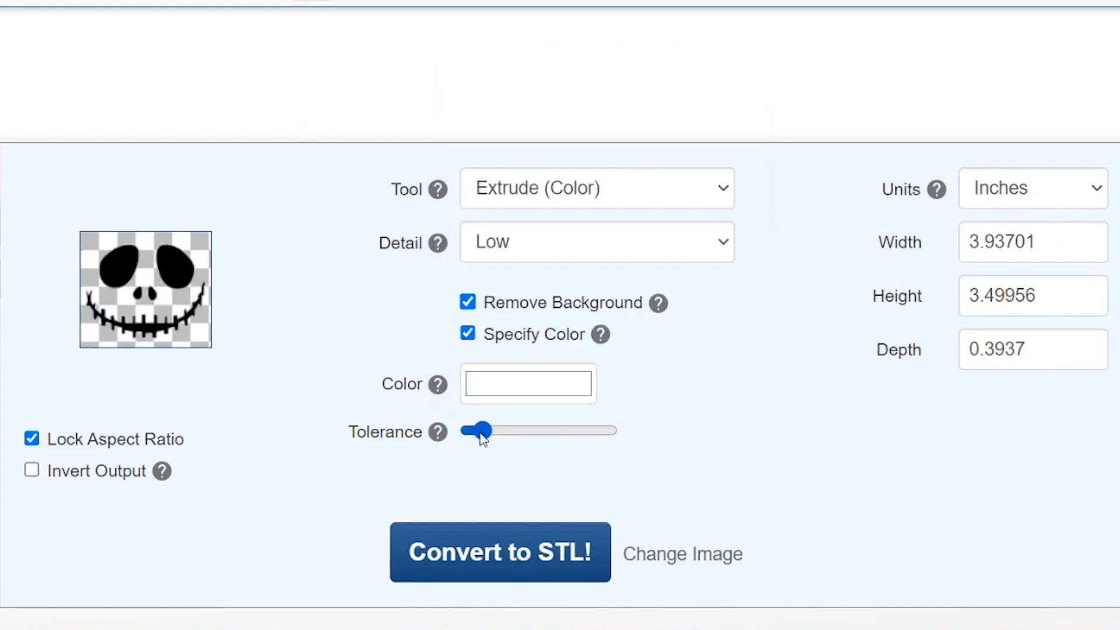
drag(481, 432, 579, 435)
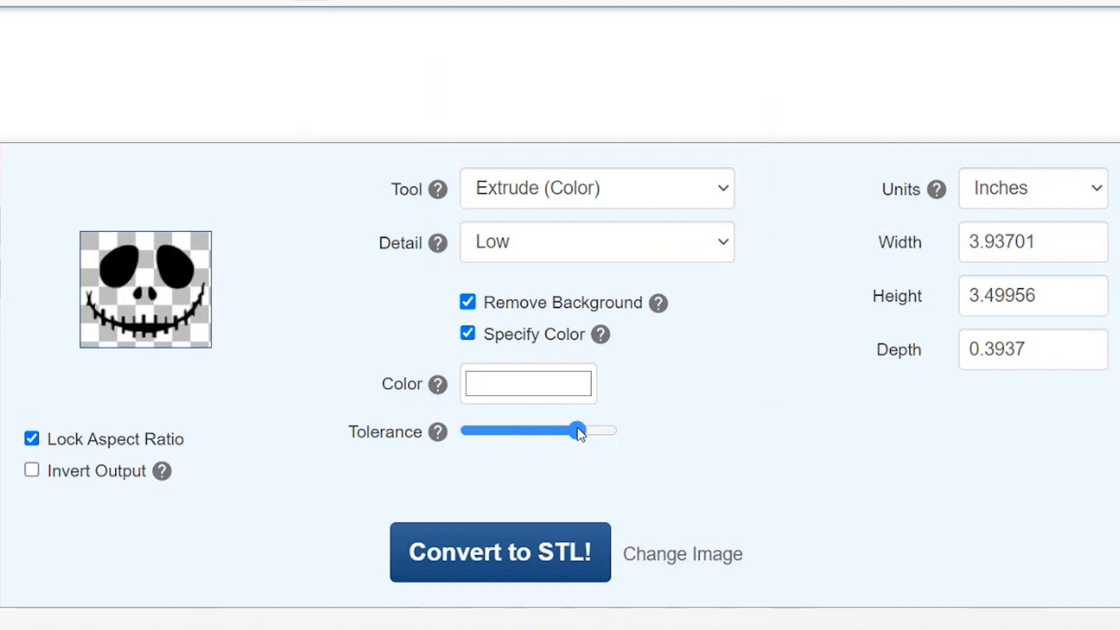
- Enable inverted output and set the model's depth to 1 inch
click(32, 472)
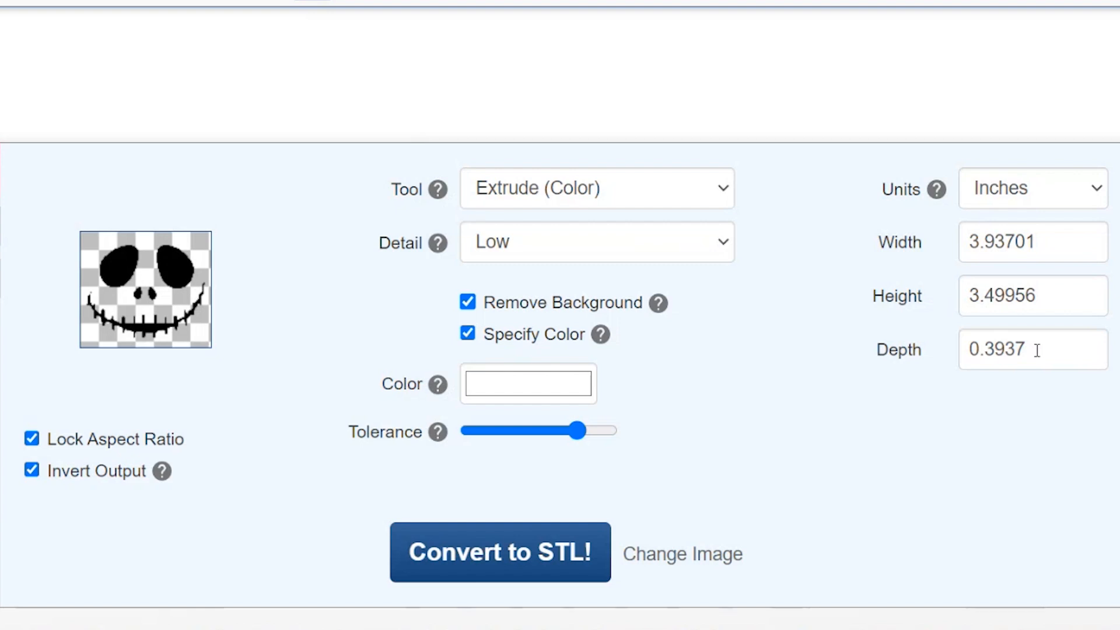
drag(1037, 350, 949, 353)
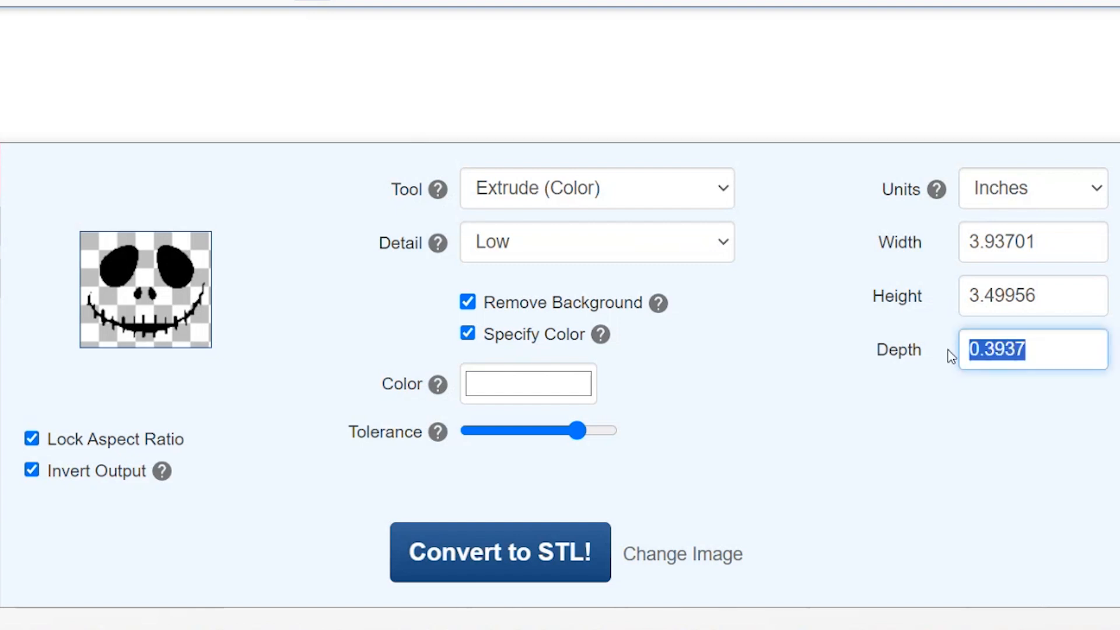
text(1)
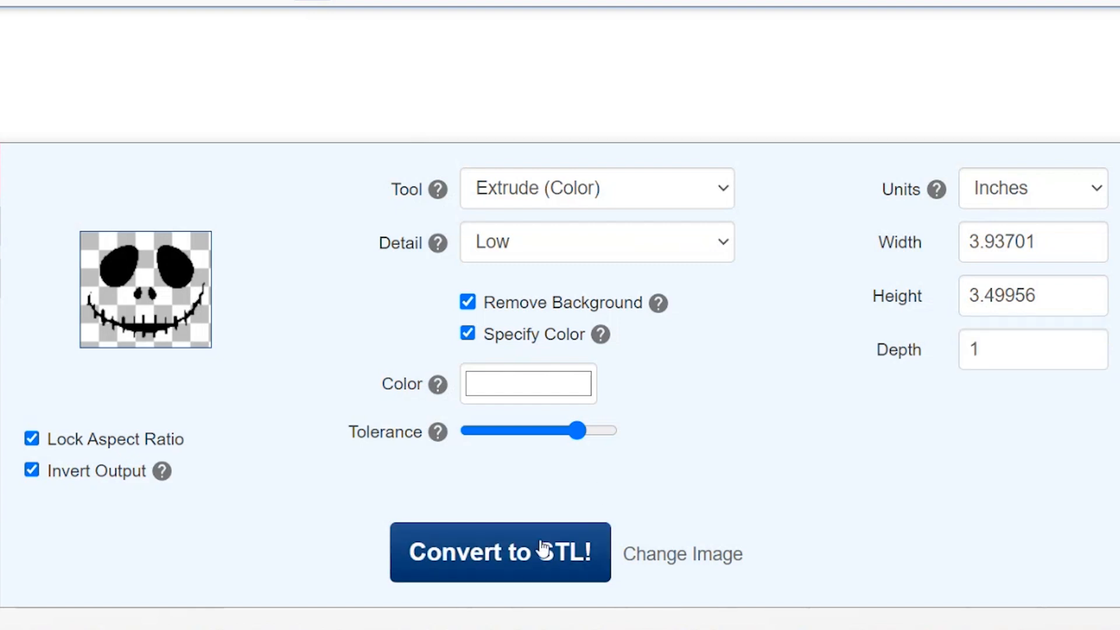
- Convert the Jack Skellington face to a 3D model and download it as STL
click(540, 552)
scroll(560, 315, down, 1)
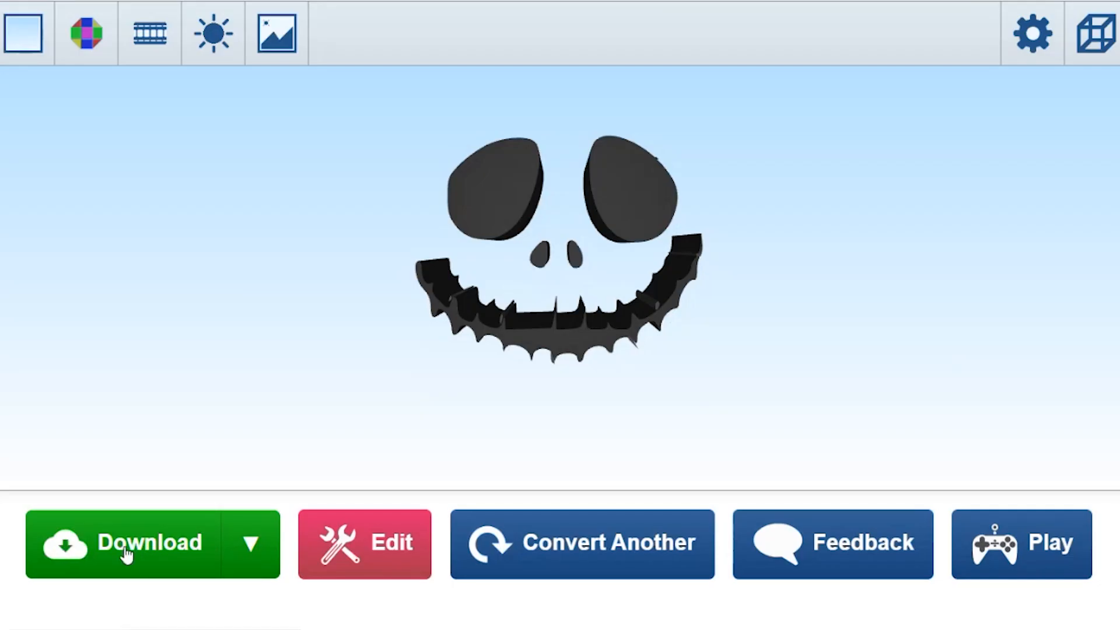
click(250, 546)
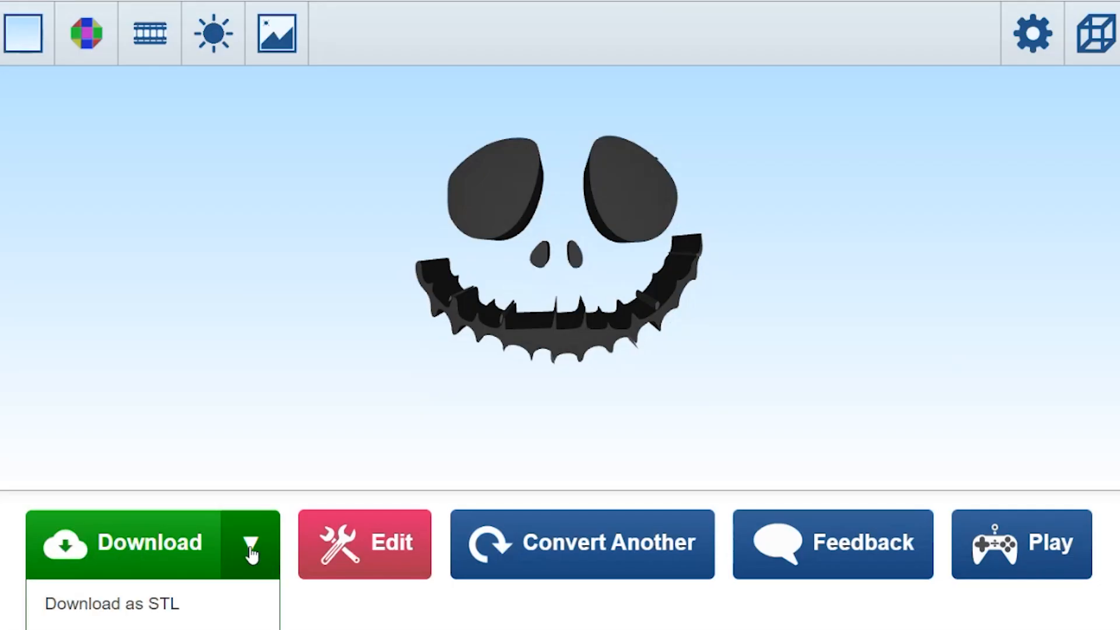
click(183, 605)
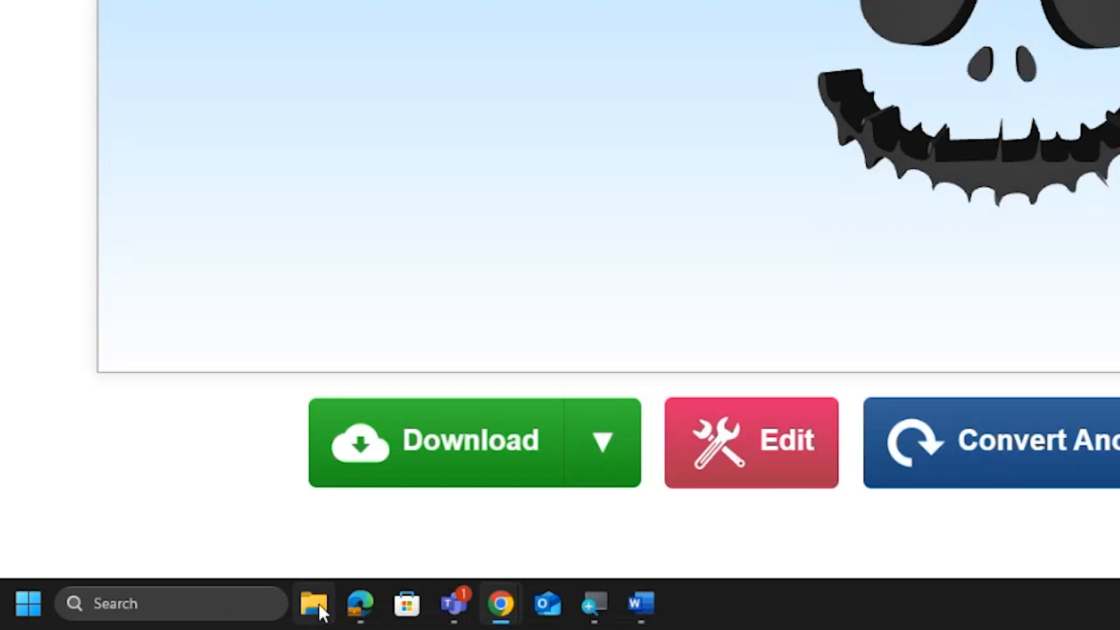
- In File Explorer's Downloads folder, rename the newly downloaded ImageToStl file as Jack
click(319, 603)
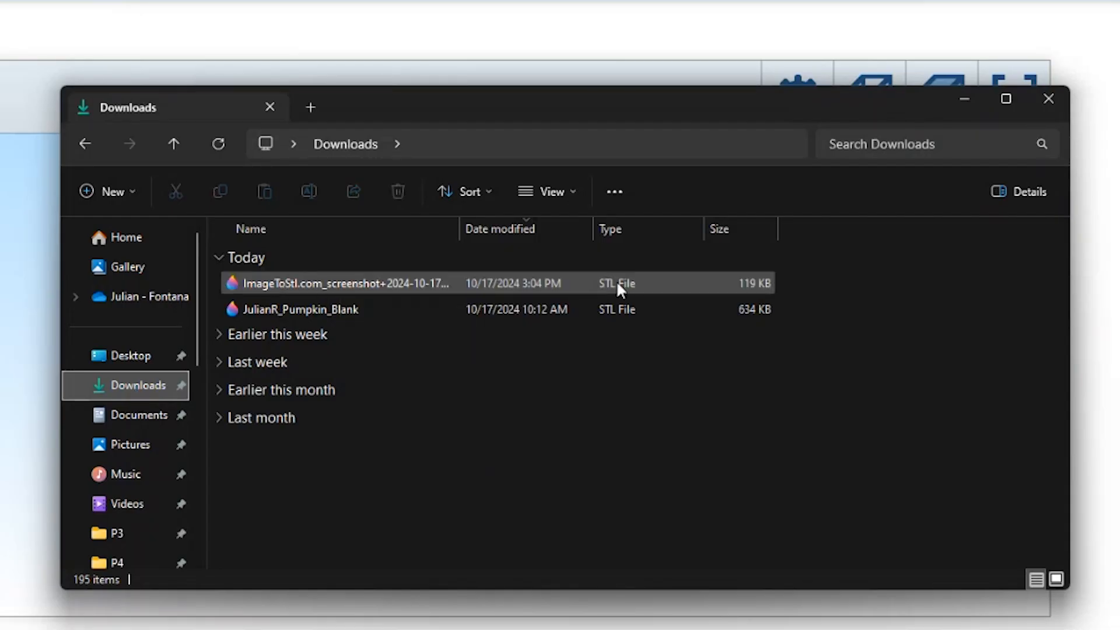
click(330, 281)
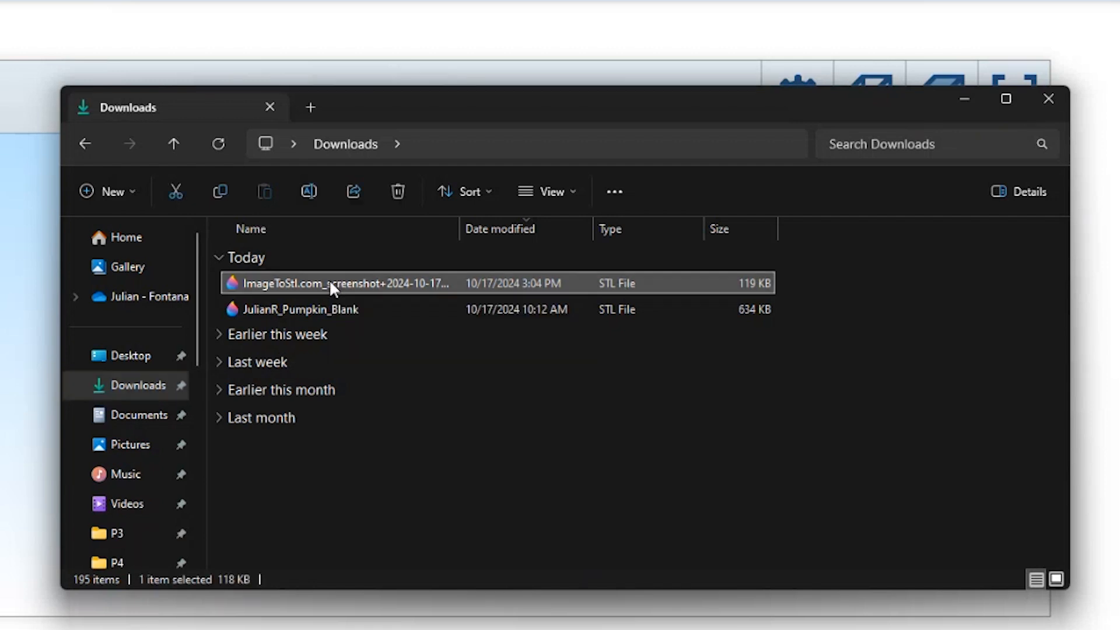
click(330, 281)
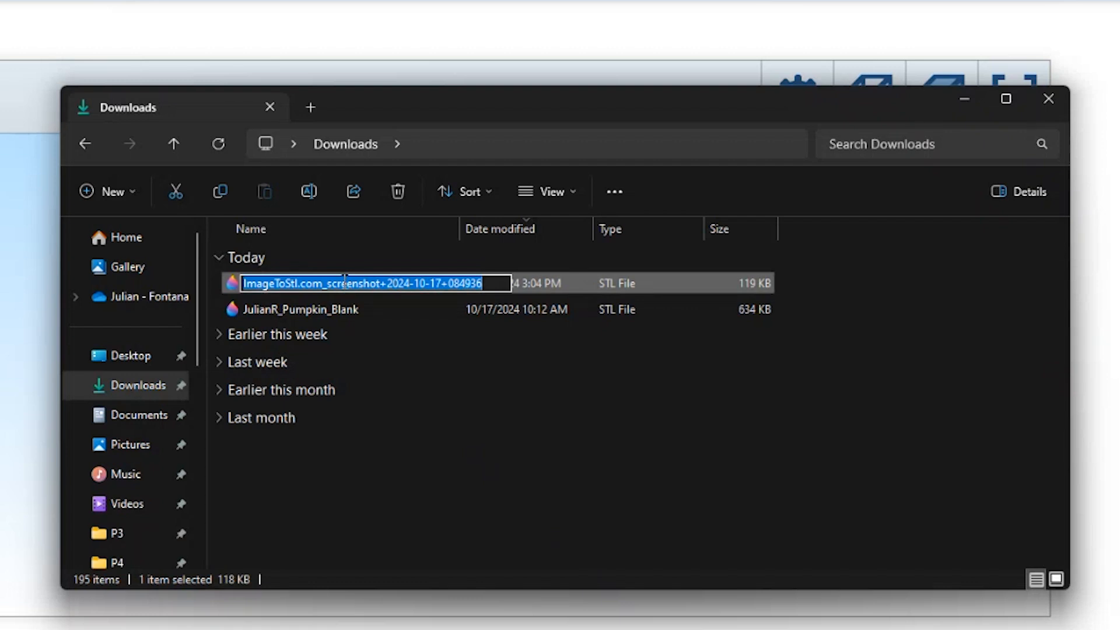
text(Jack)
click(331, 373)
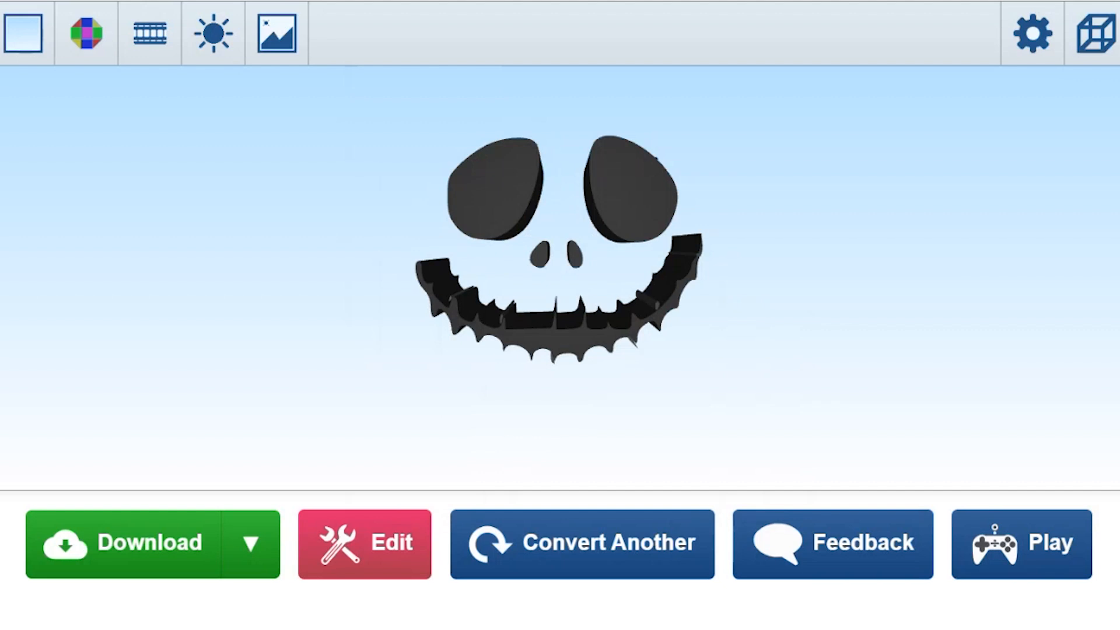
click(559, 553)
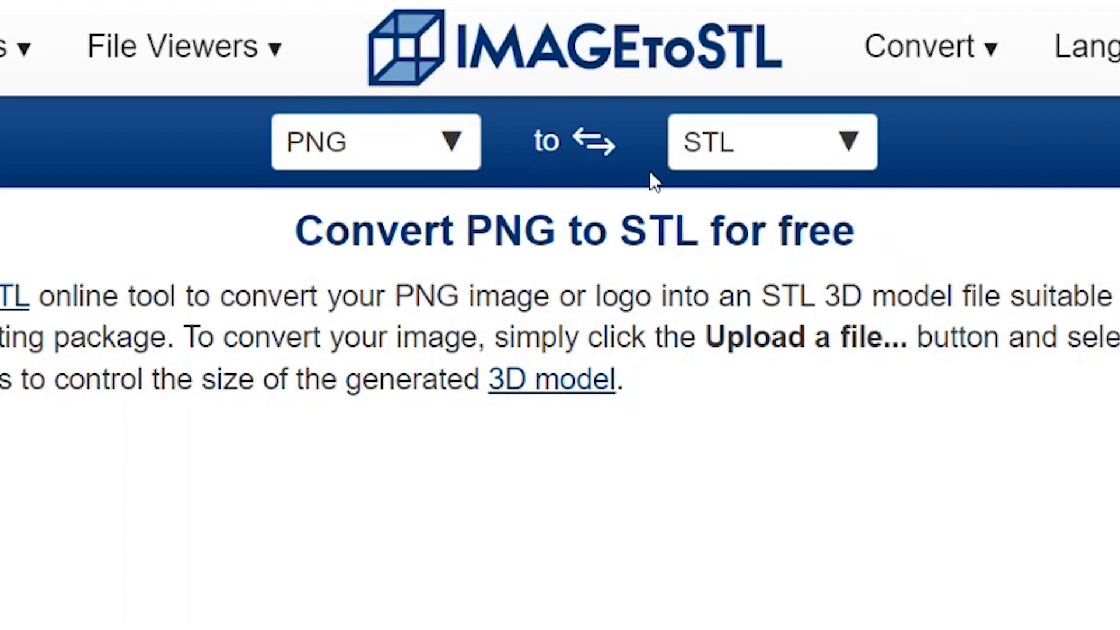
scroll(823, 460, down, 5)
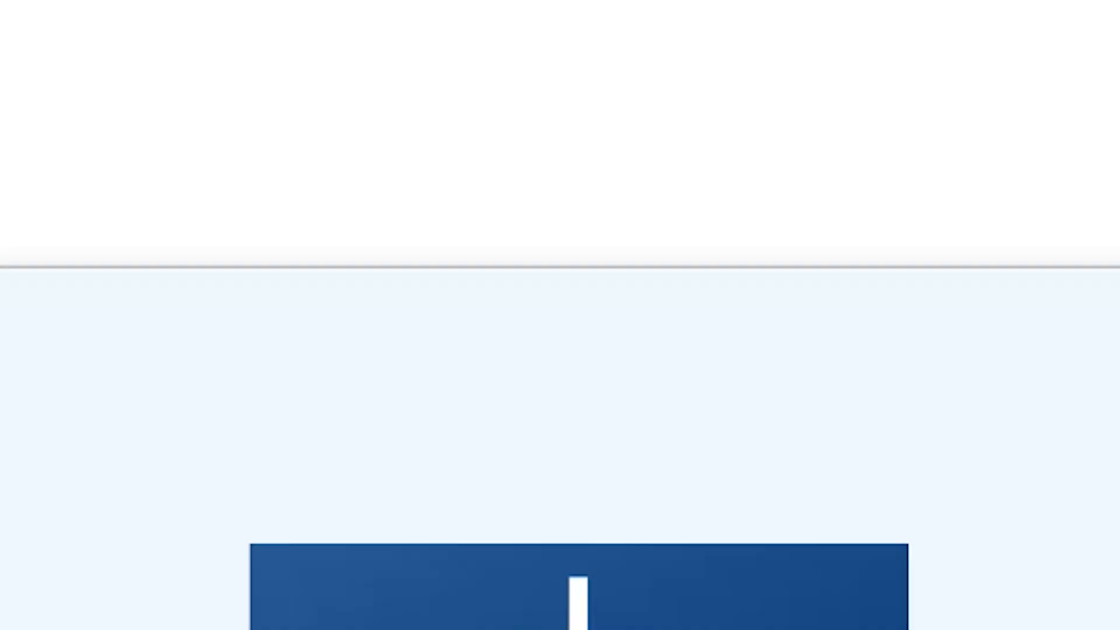
click(824, 459)
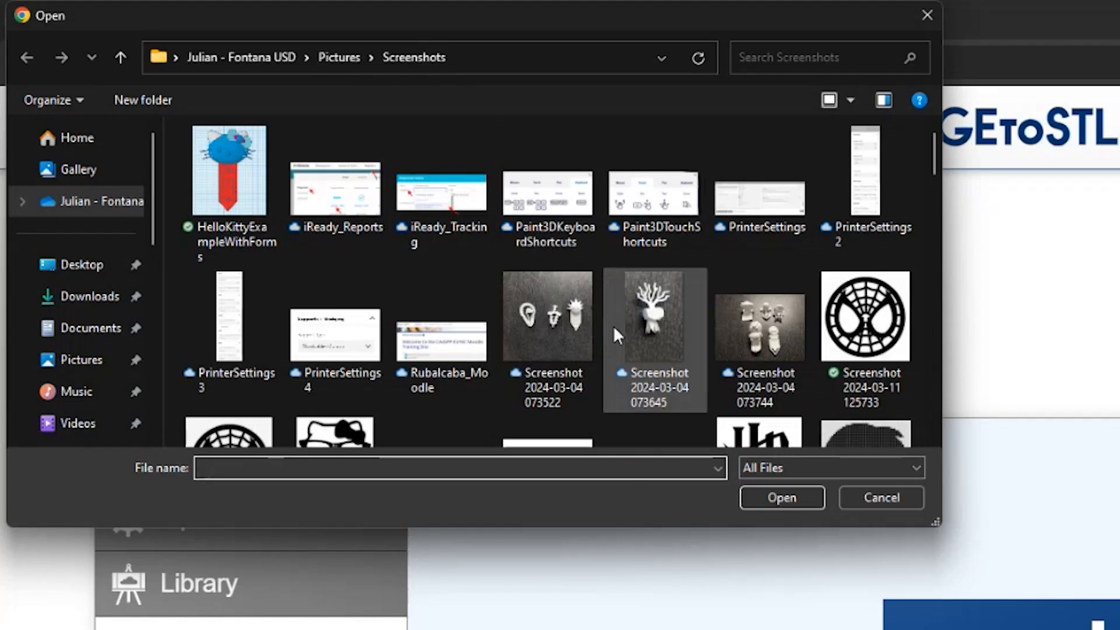
scroll(616, 327, down, 10)
scroll(616, 327, down, 10)
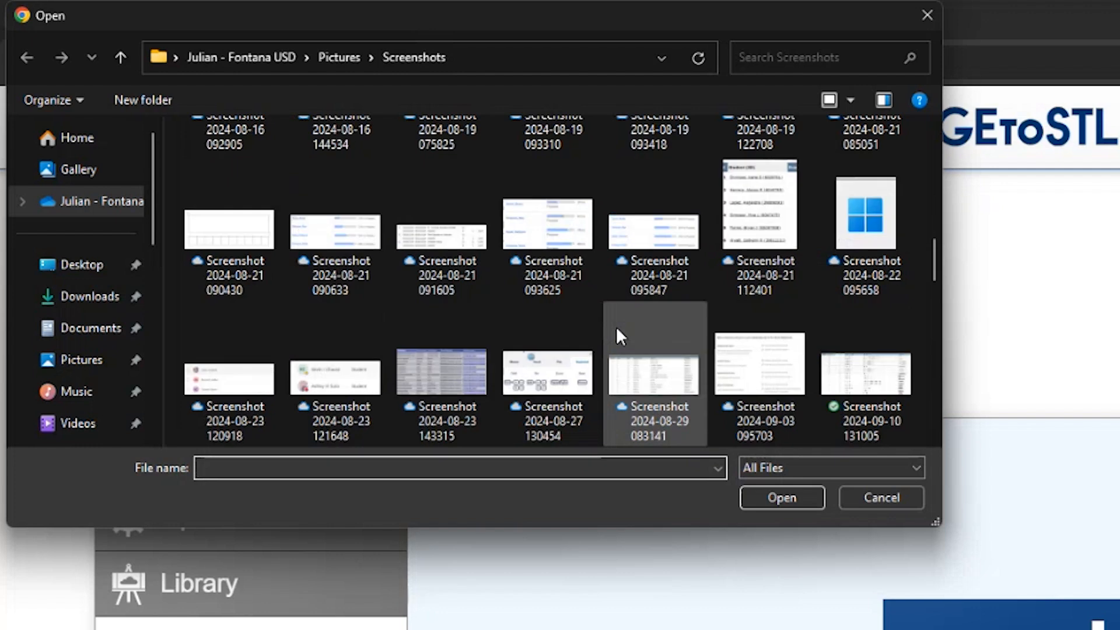
click(861, 368)
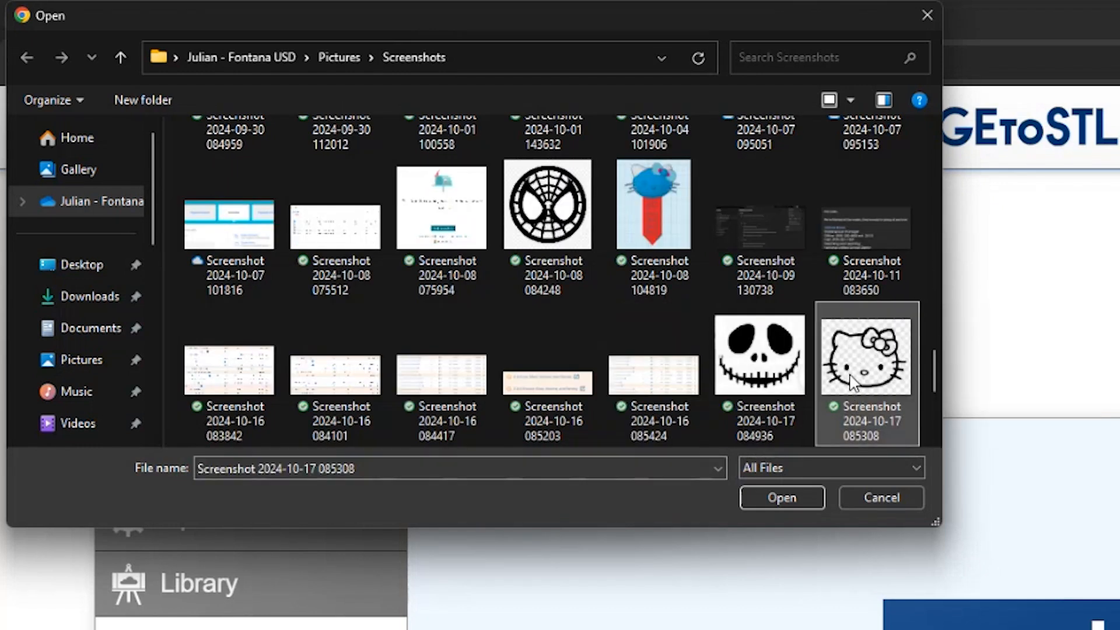
click(795, 496)
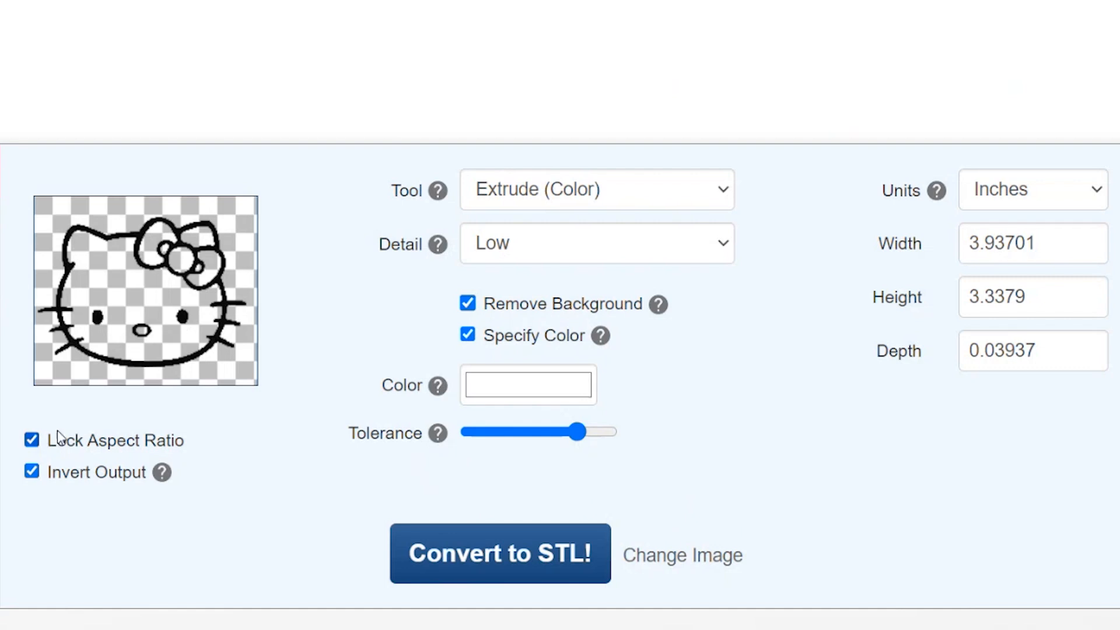
- Set the Hello Kitty model's depth to 1 inch
click(1035, 354)
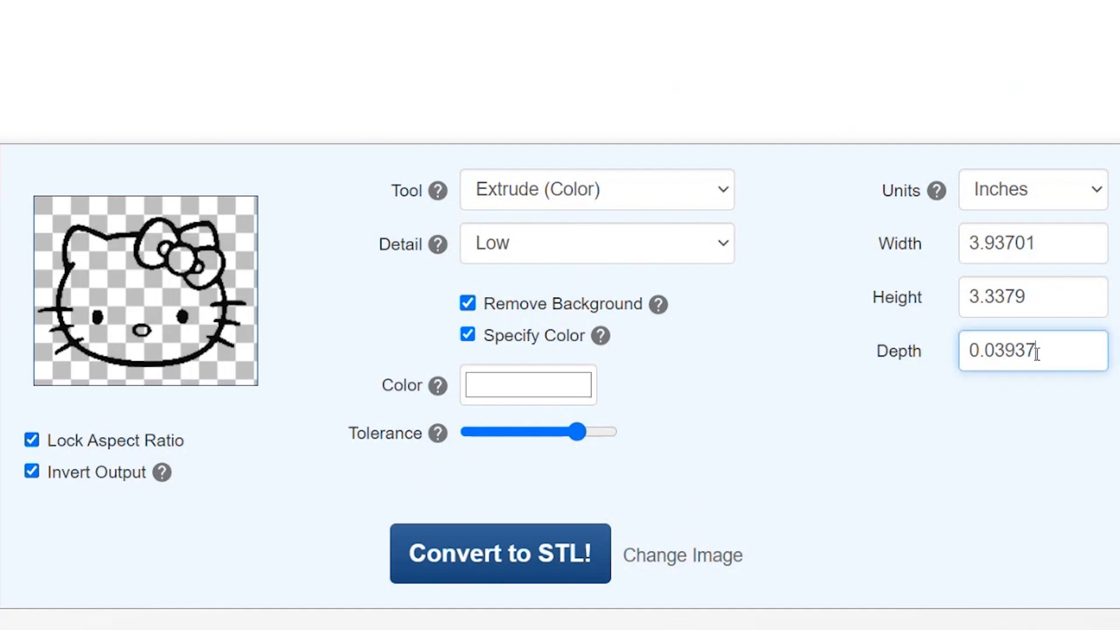
drag(1042, 352, 961, 354)
text(1)
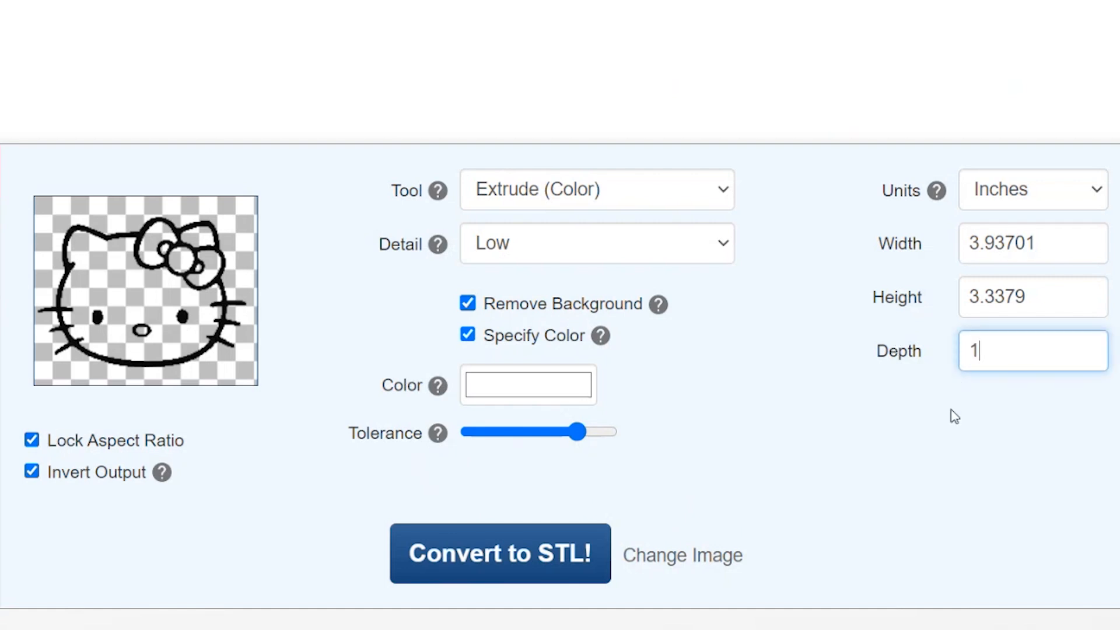
click(954, 416)
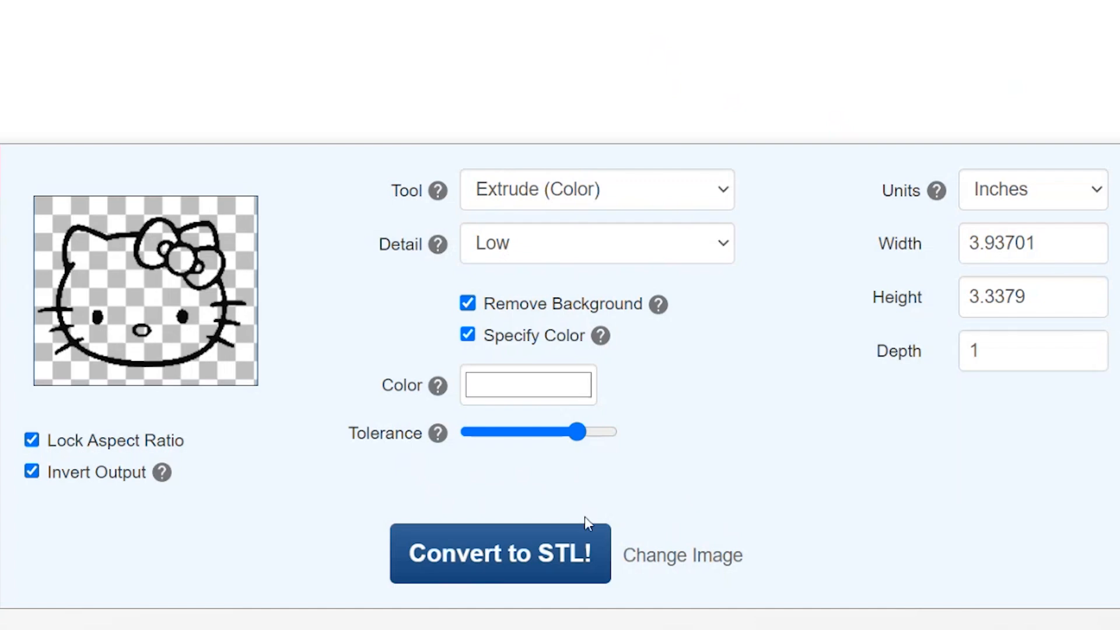
- Convert the Hello Kitty picture to a 3D model and download it as STL
click(564, 557)
scroll(163, 490, down, 3)
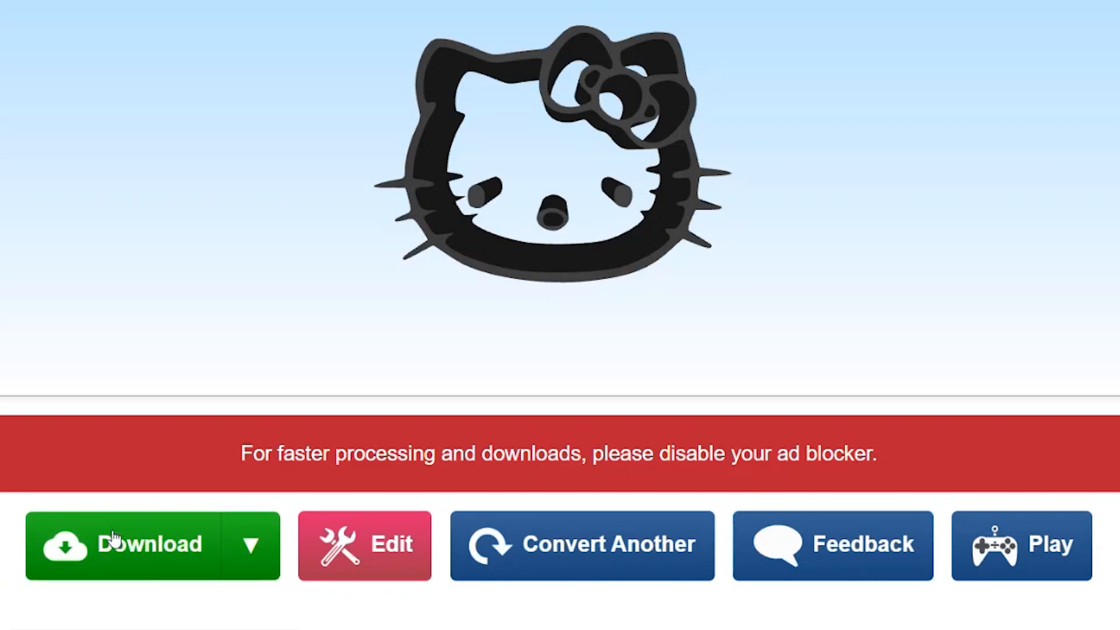
click(248, 547)
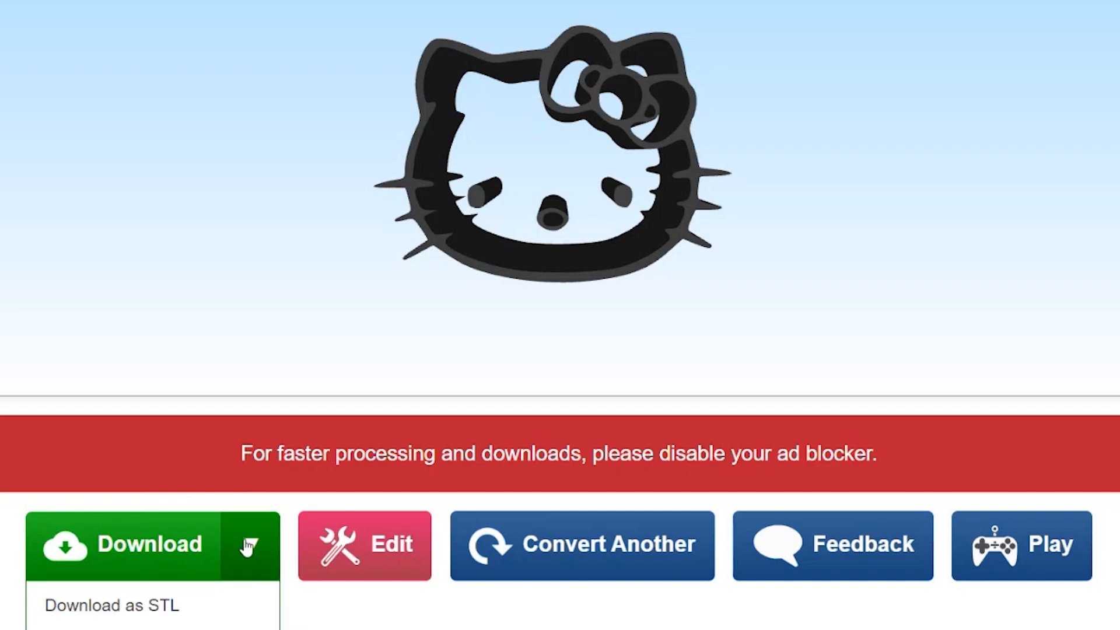
click(168, 607)
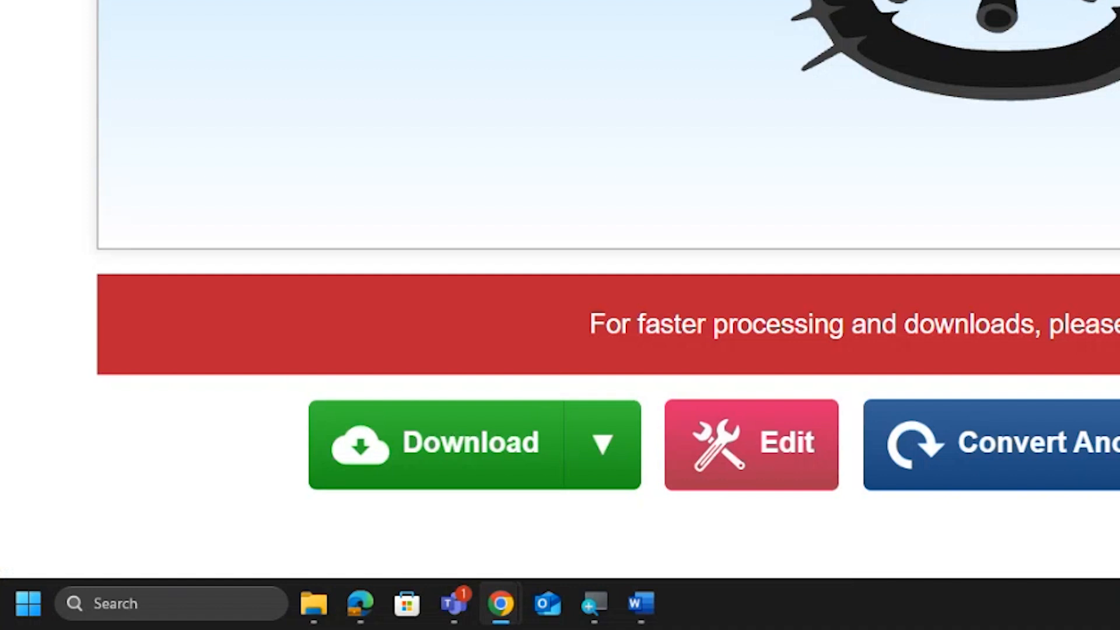
mouse_move(315, 606)
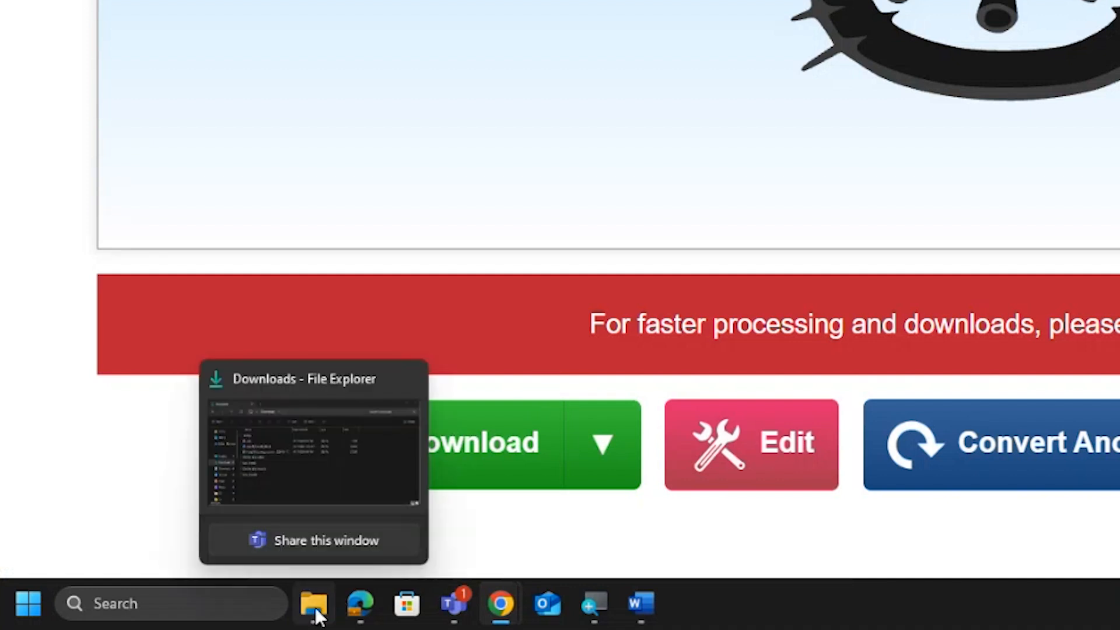
- In File Explorer's Downloads folder, rename the newly downloaded Hello Kitty STL file as hellokitty
click(309, 563)
click(301, 312)
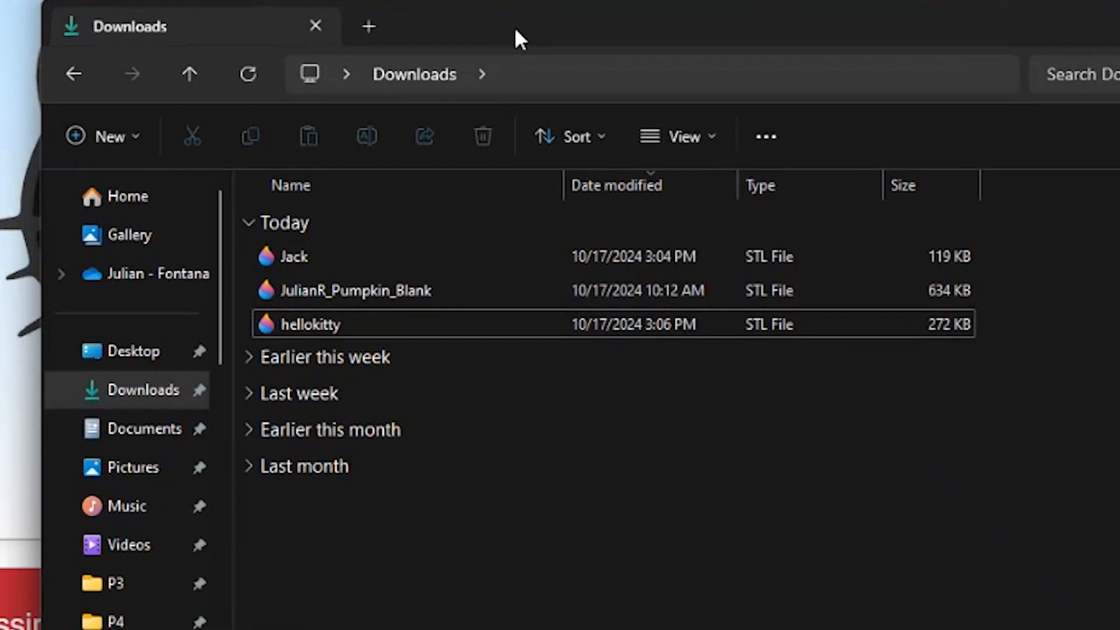
- Open a second File Explorer window, place it beside the Downloads window, and go to the P3 folder in it
key(ctrl+n)
drag(515, 27, 0, 32)
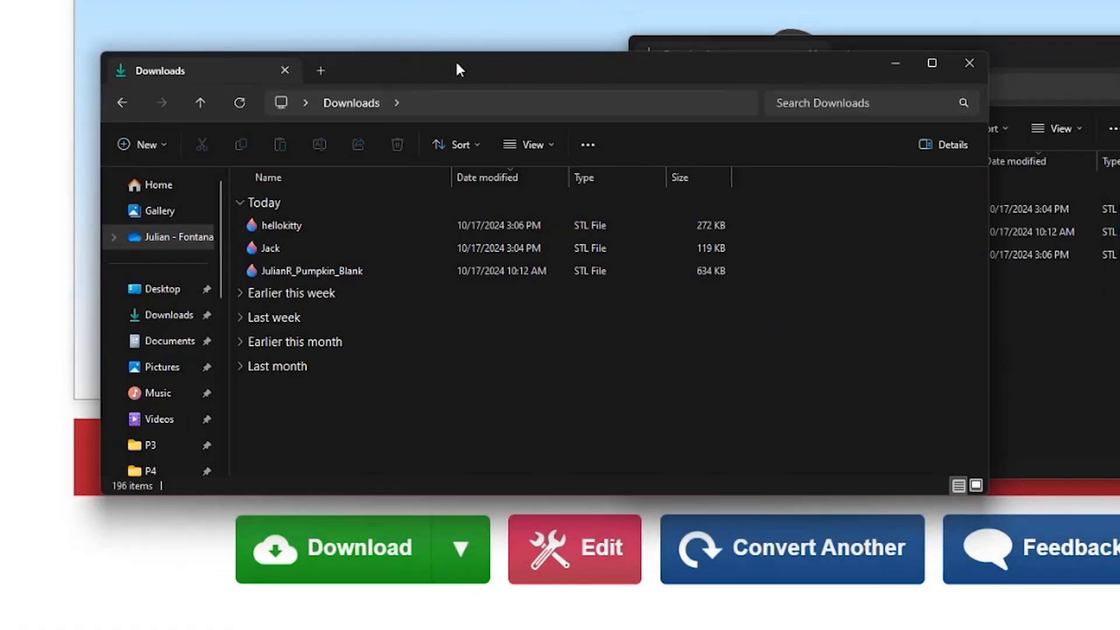
drag(218, 246, 218, 301)
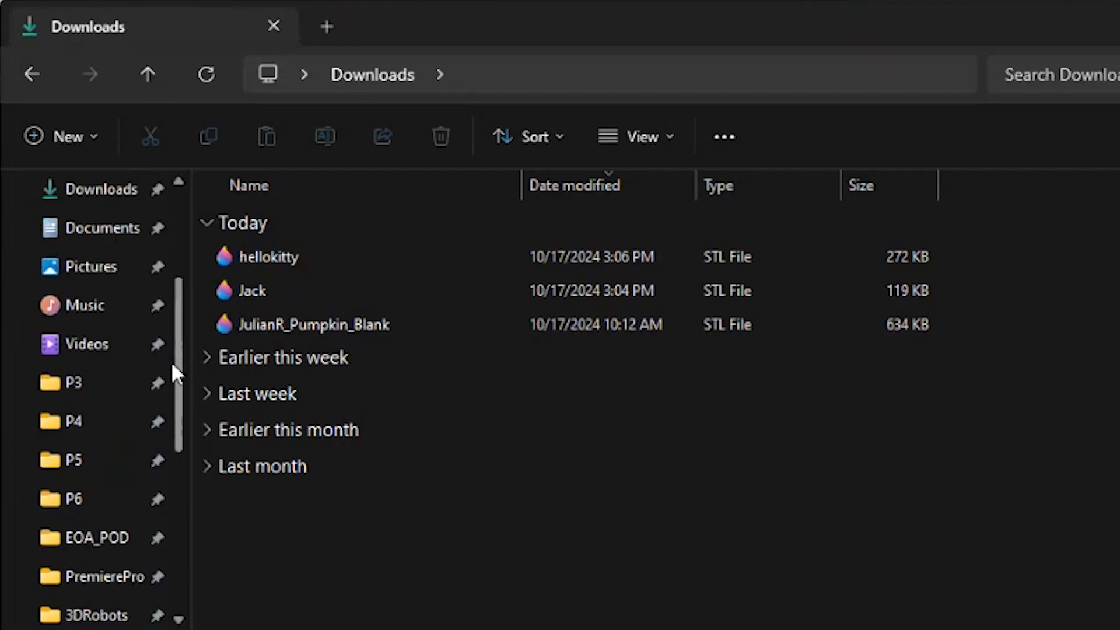
click(102, 391)
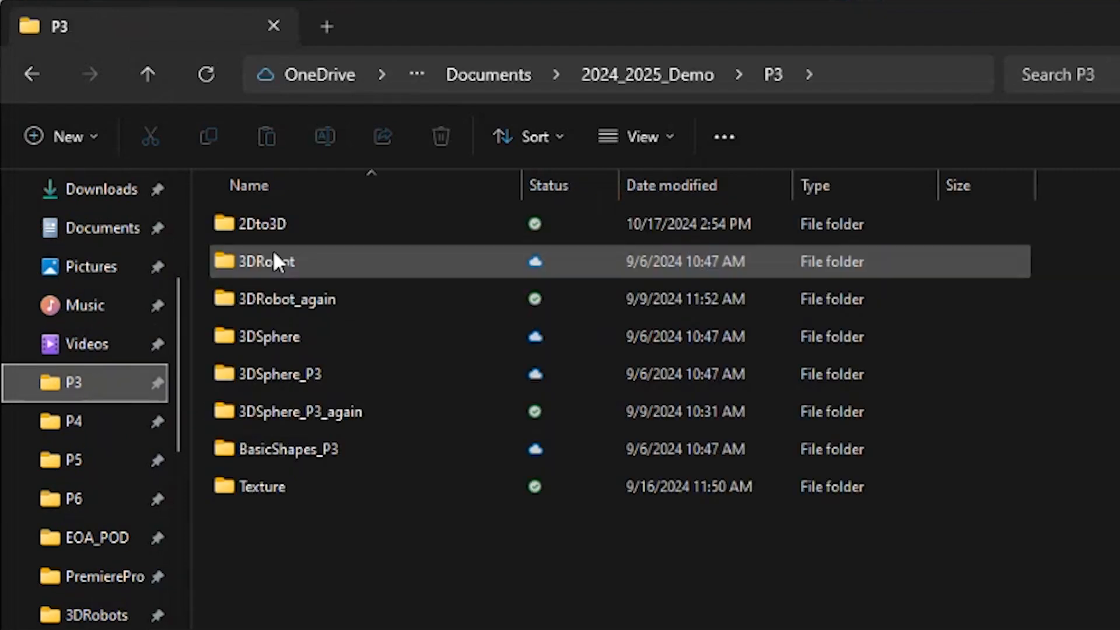
- Create a folder named Pumpkin inside P3 and open it
click(86, 150)
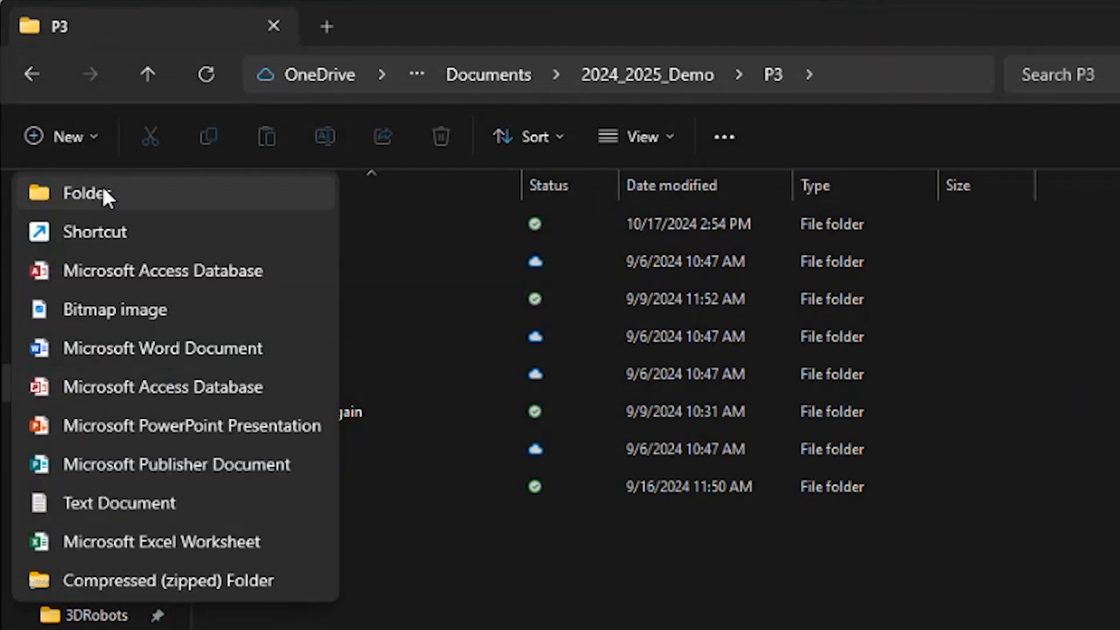
click(105, 192)
text(Pumpkin)
key(Return)
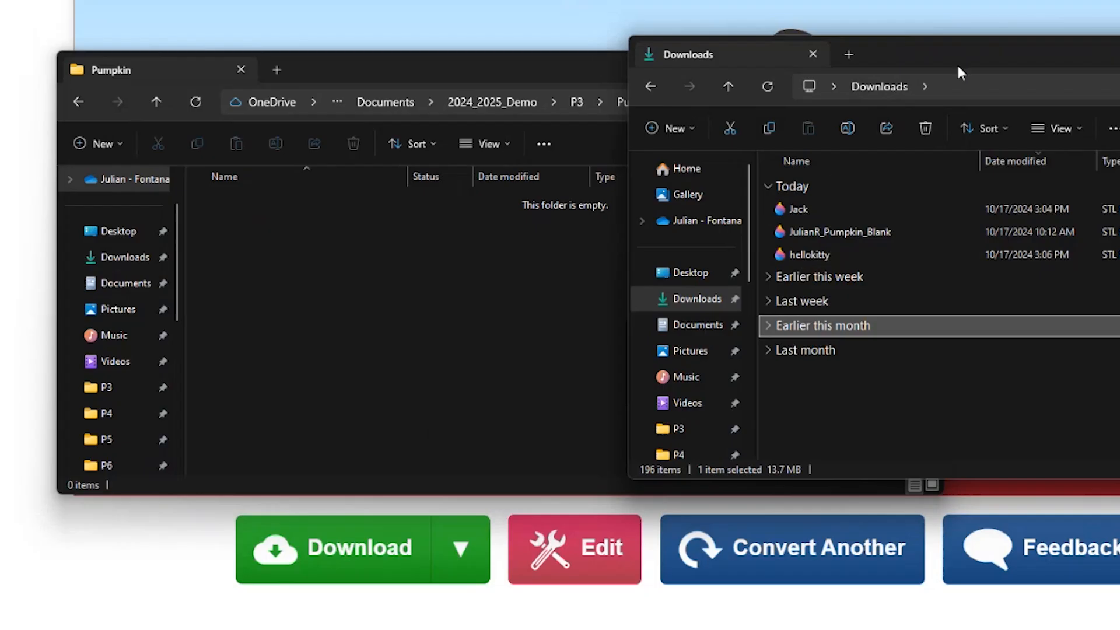
- Move the Jack and hellokitty STL files from Downloads into the Pumpkin folder
drag(959, 71, 975, 82)
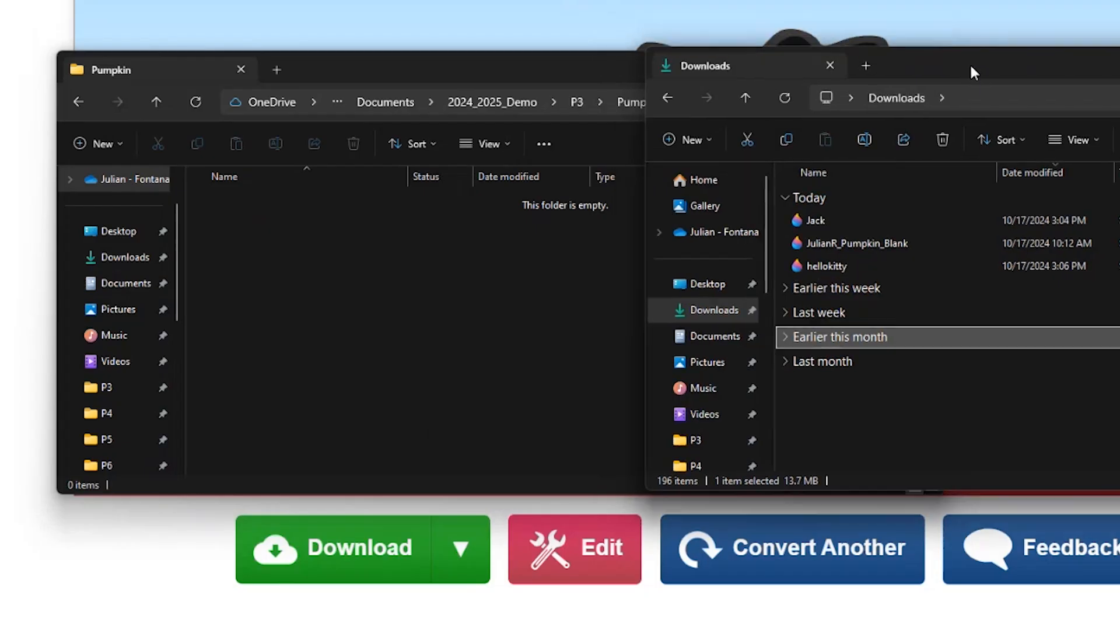
click(820, 220)
ctrl+click(821, 267)
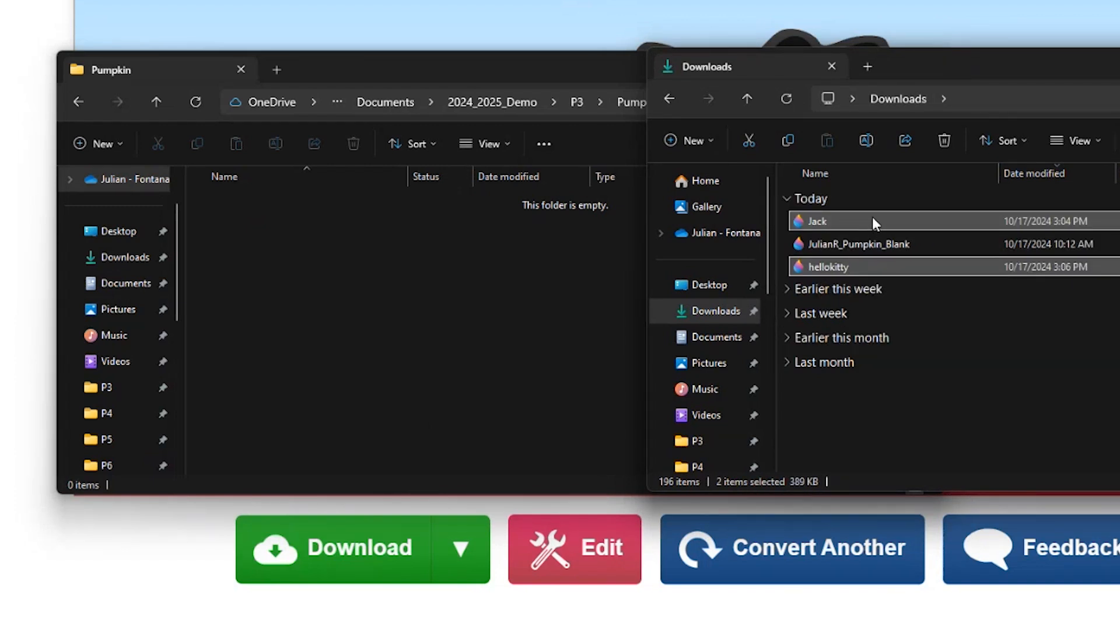
drag(874, 220, 594, 358)
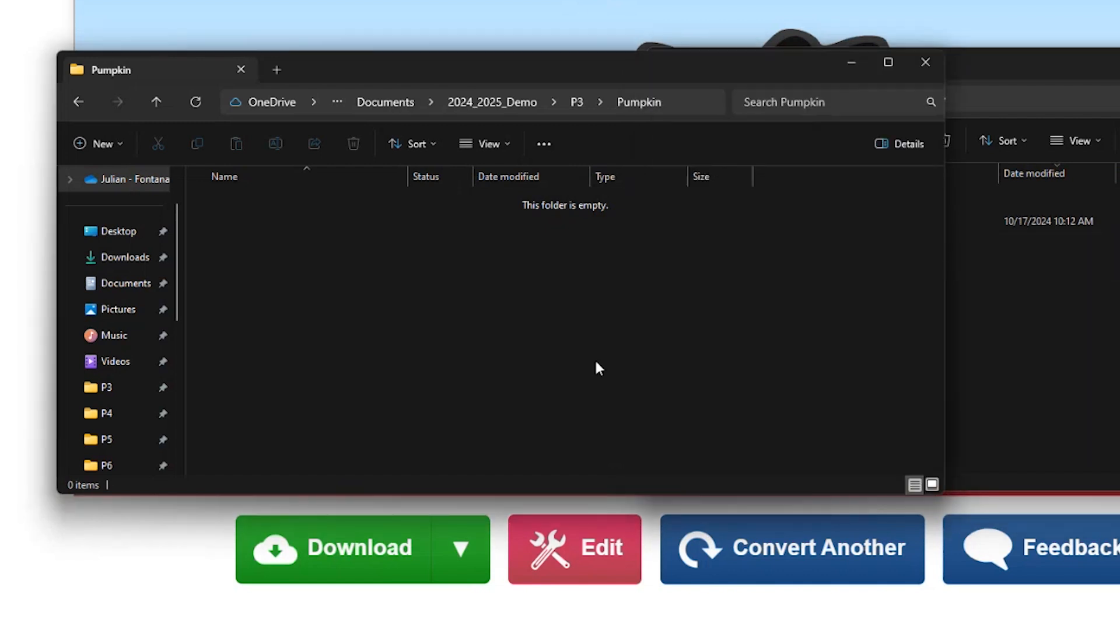
click(1041, 316)
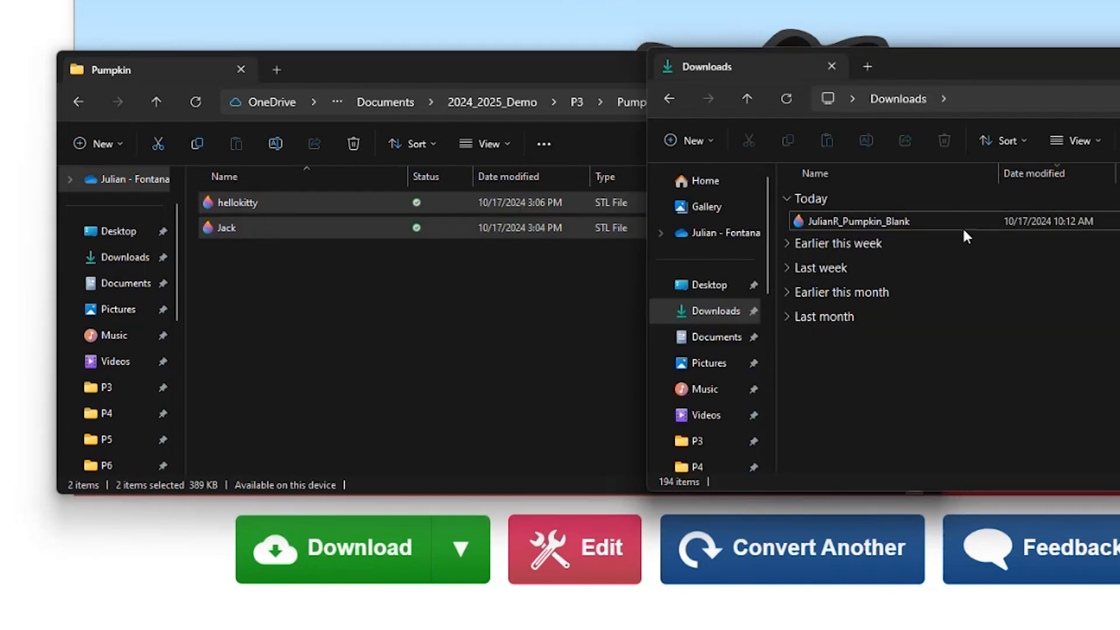
click(411, 300)
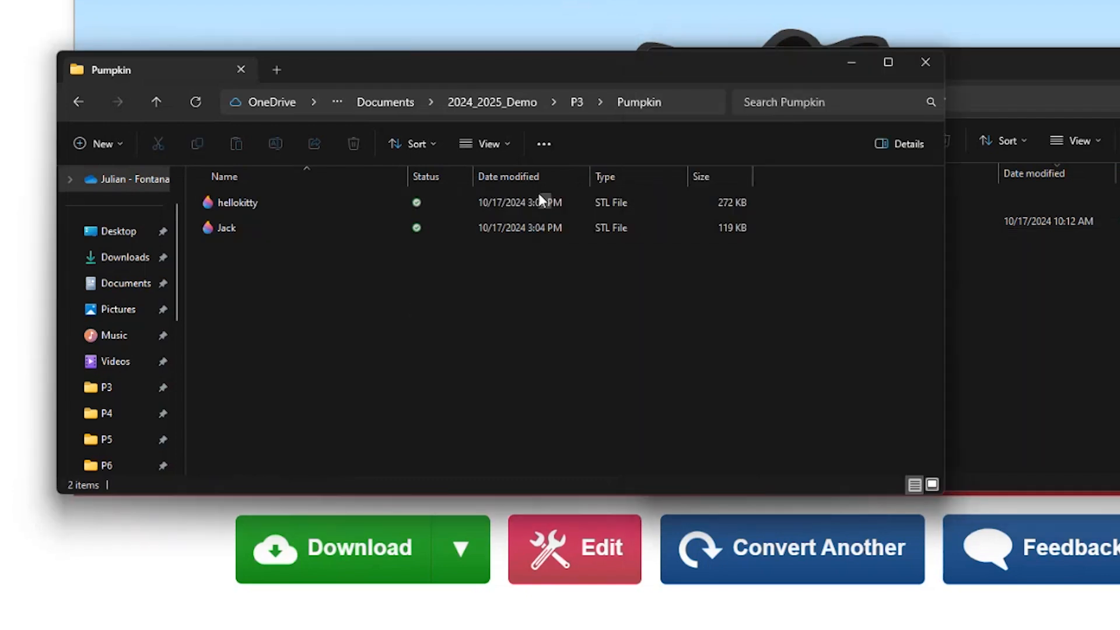
- Browse through Documents to the 2024_2025_Demo folder and show the option for pinning P3 to Quick access
click(125, 397)
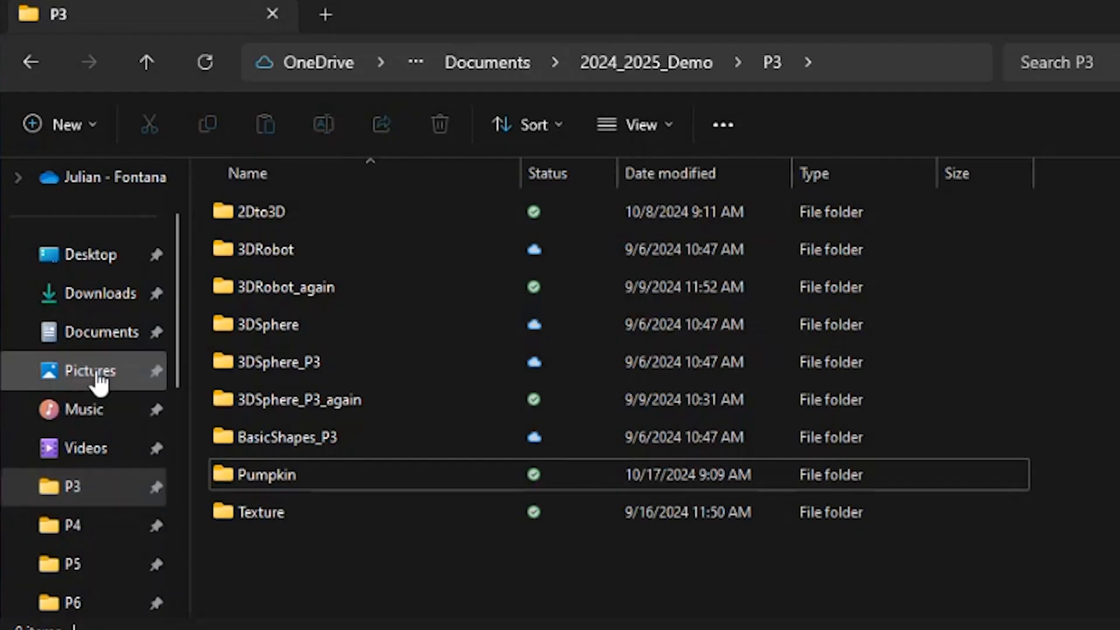
click(95, 333)
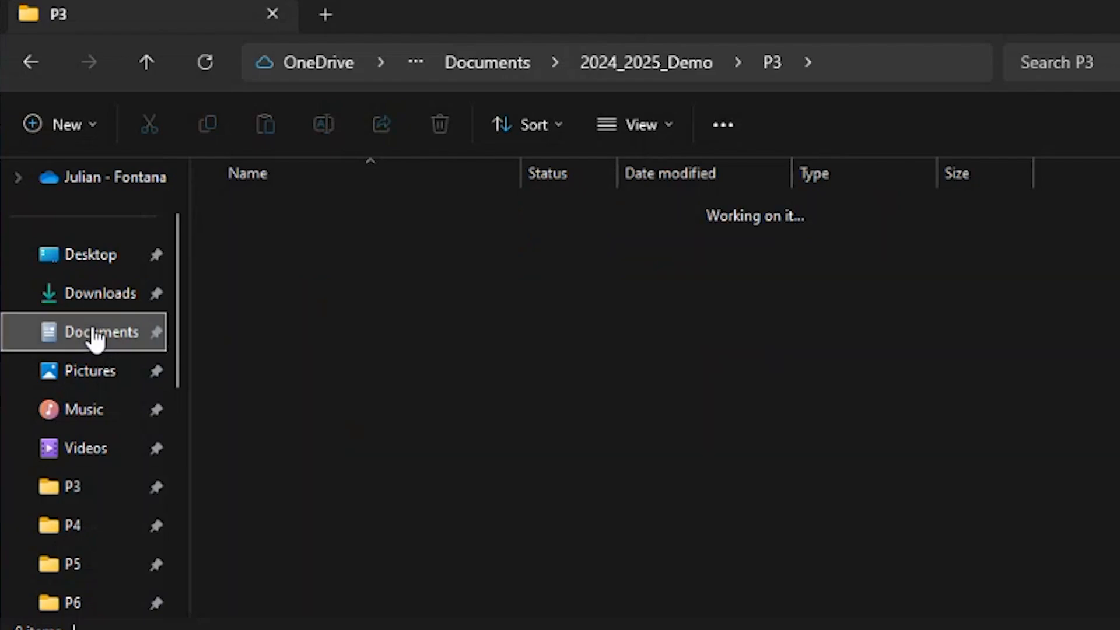
double_click(295, 510)
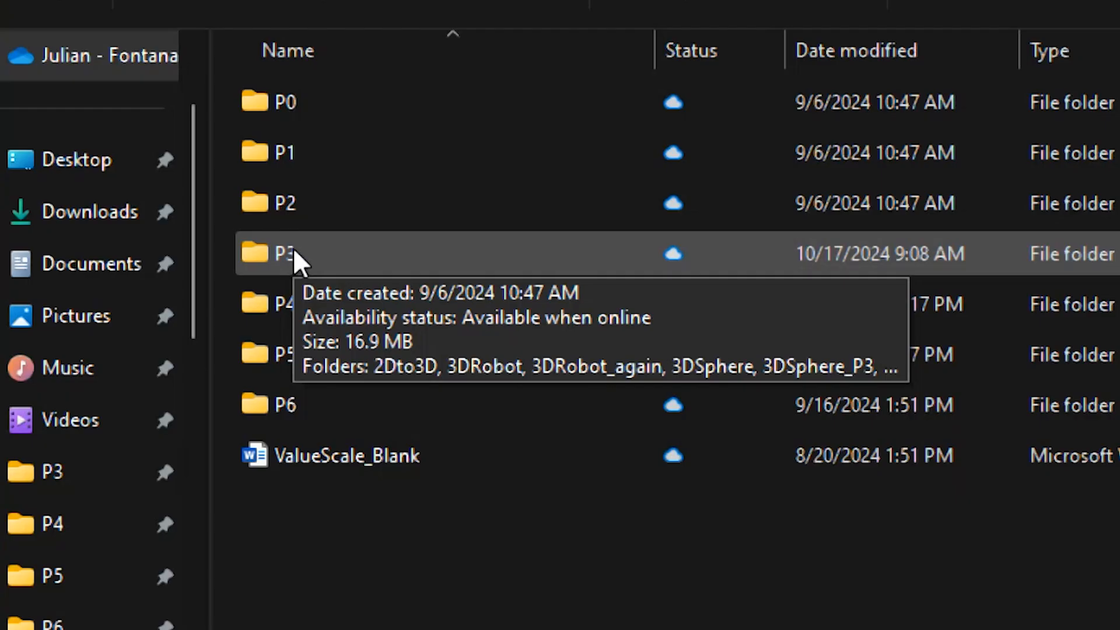
right_click(292, 248)
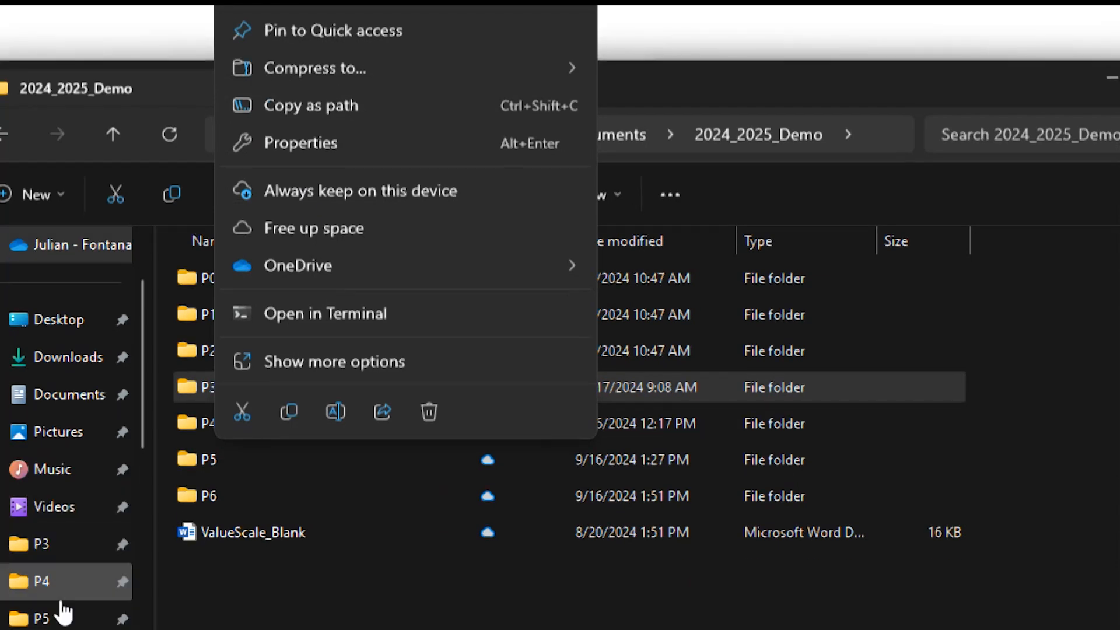
- Switch to Tinkercad, search the shape library for pumpkin, and add two blank pumpkins beside the carved one
click(348, 589)
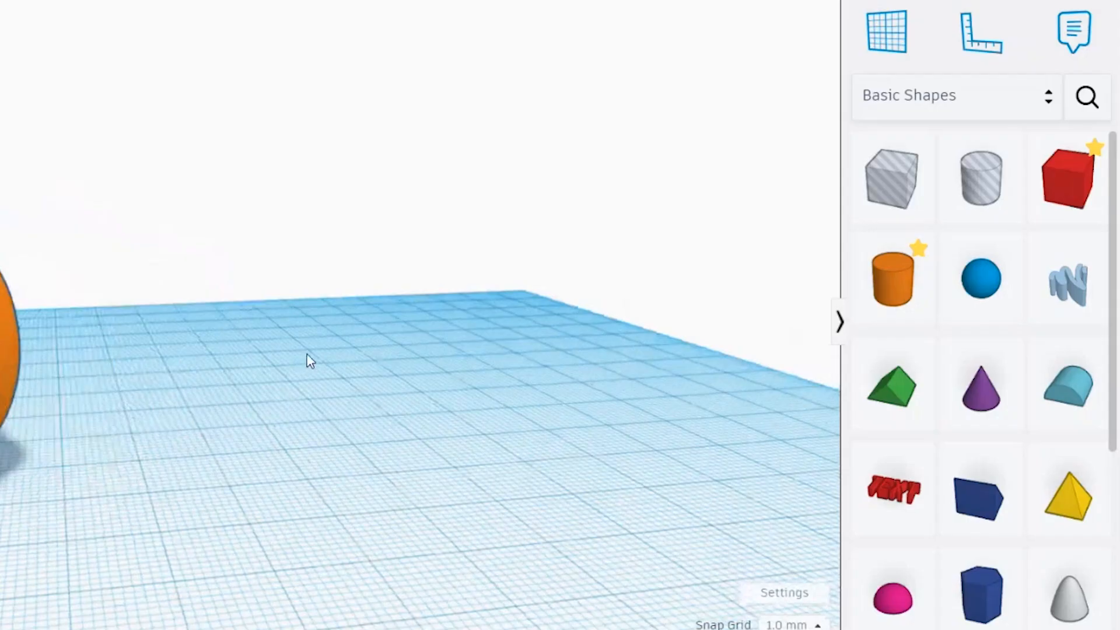
click(1083, 107)
text(pumpkin)
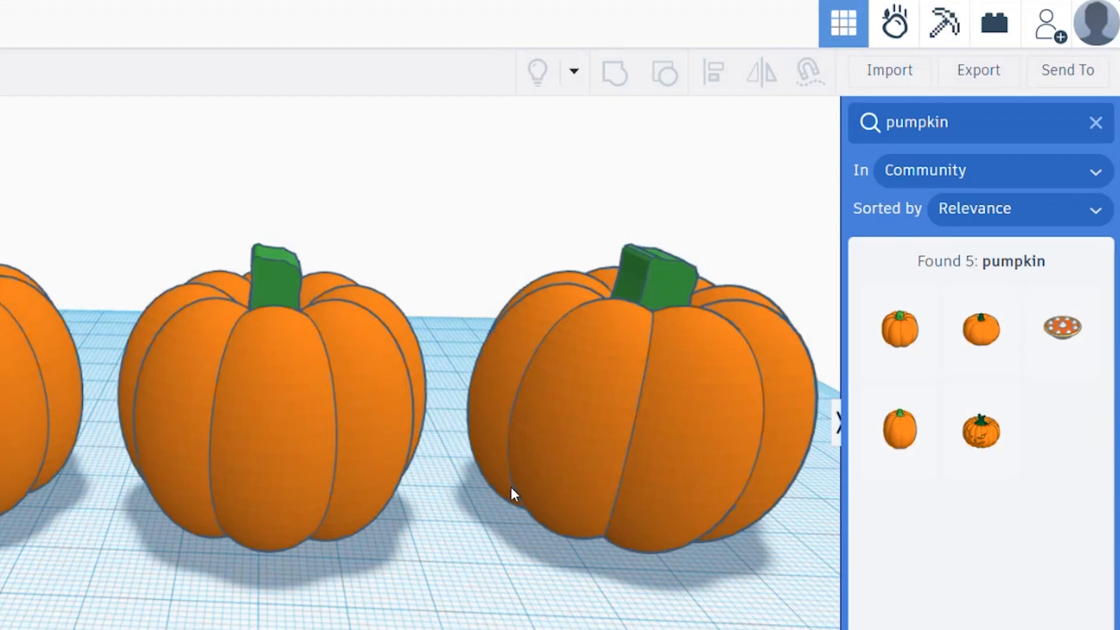
- Import hellokitty.stl from the Pumpkin folder in P3, using millimeters at 100% scale
click(911, 77)
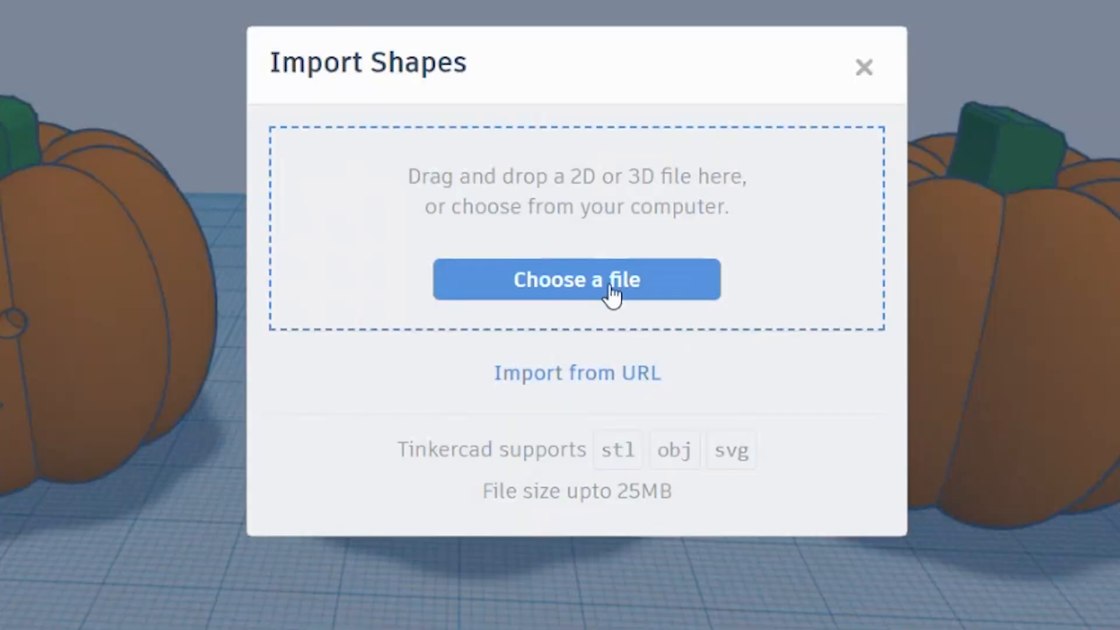
click(608, 286)
drag(257, 264, 260, 320)
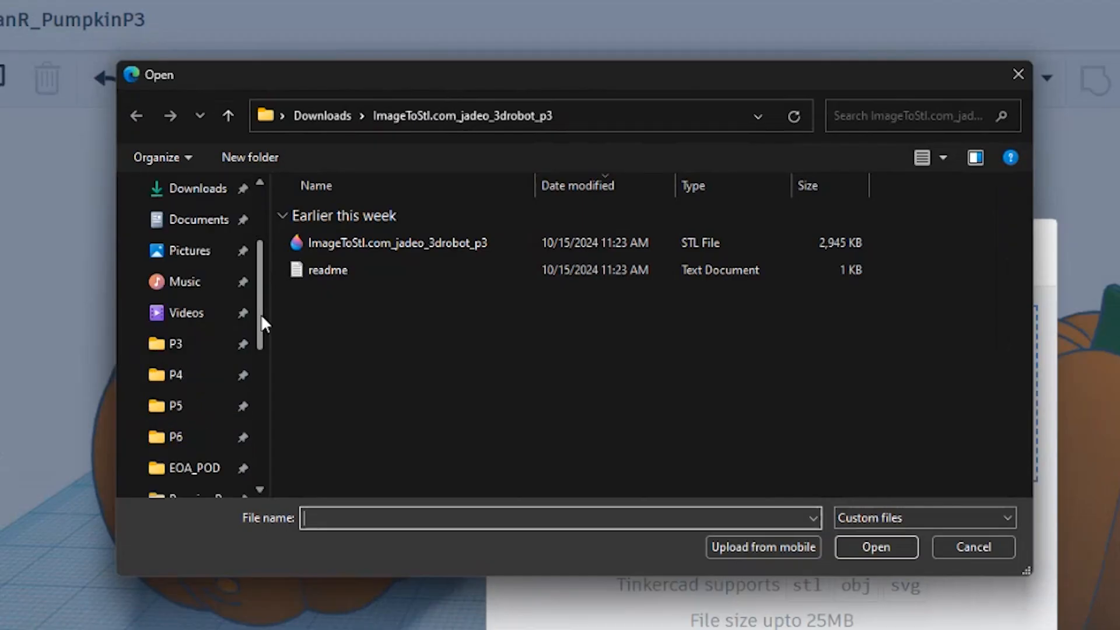
click(186, 348)
double_click(330, 431)
click(330, 221)
click(880, 552)
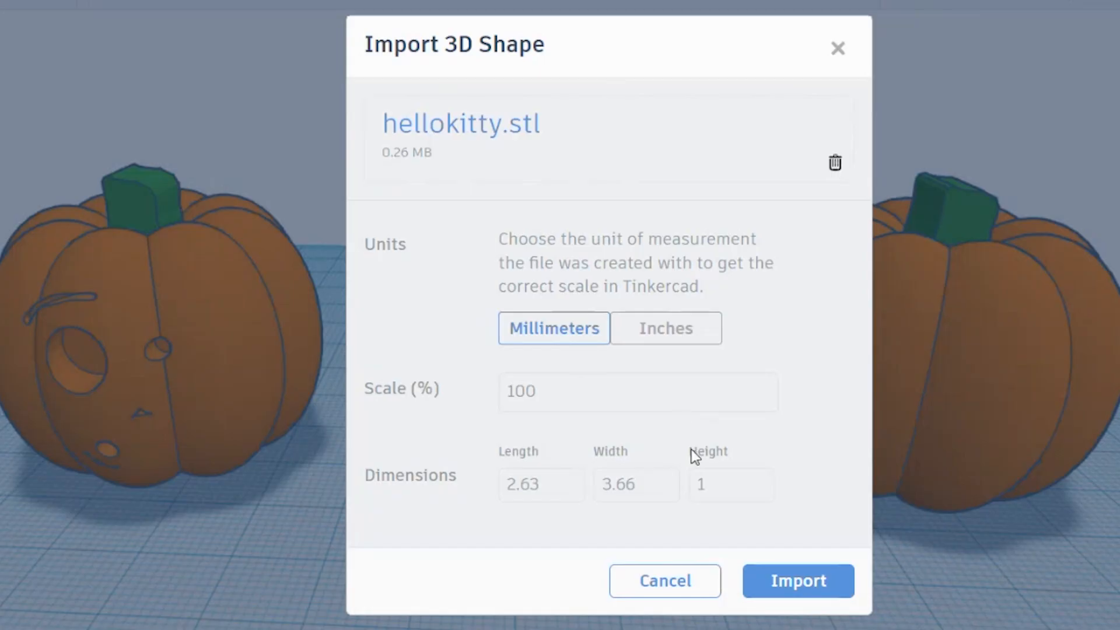
click(785, 583)
- Move the middle pumpkin back to uncover the small imported Hello Kitty shape and select that shape
click(708, 408)
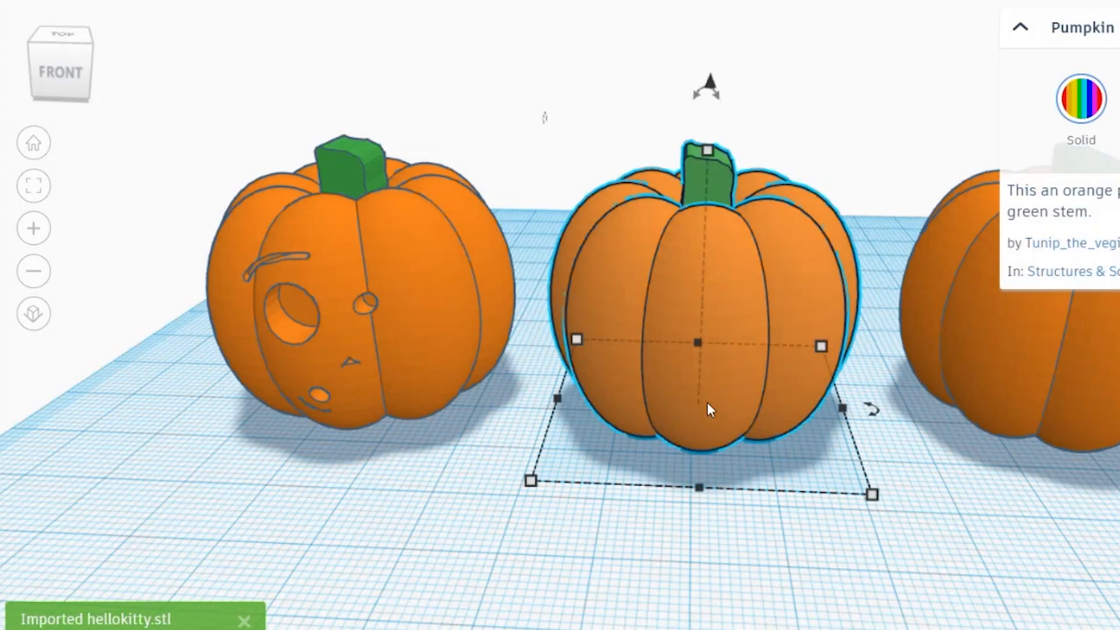
drag(708, 408, 726, 318)
click(765, 415)
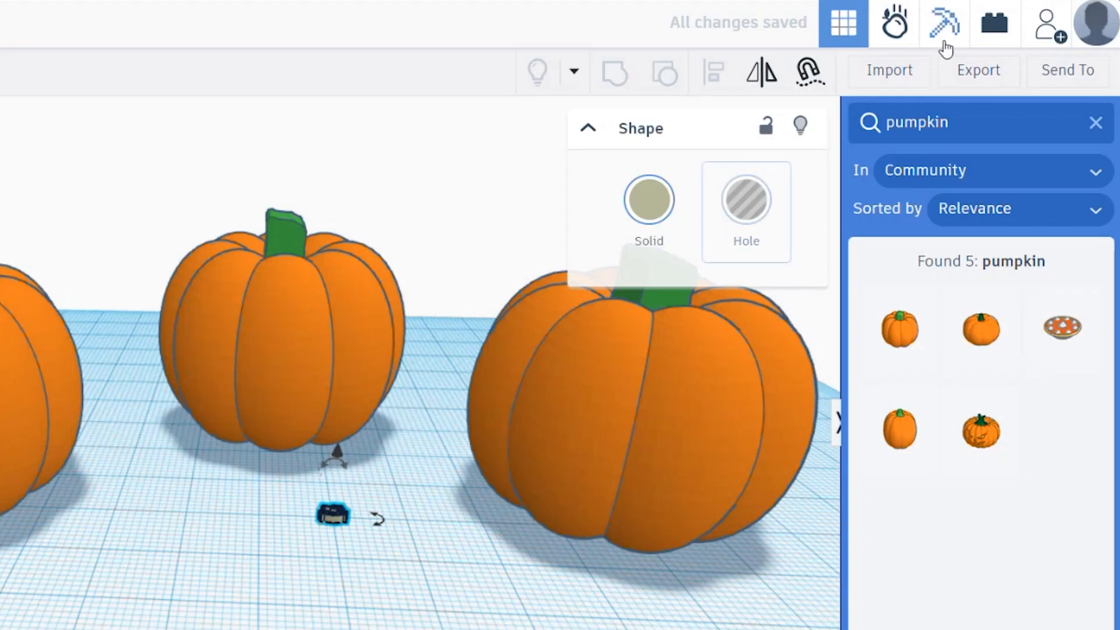
- Import Jack.stl in millimeters at 100% scale and move it about 15 mm left and 10 mm in front of the Hello Kitty shape
click(909, 69)
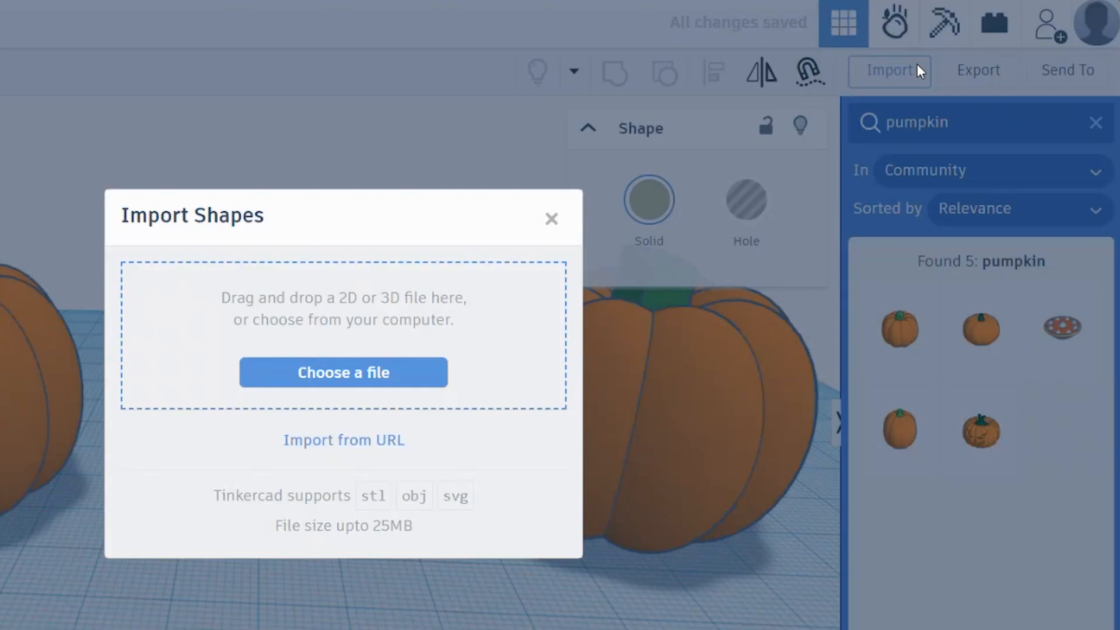
click(344, 350)
click(362, 315)
click(875, 544)
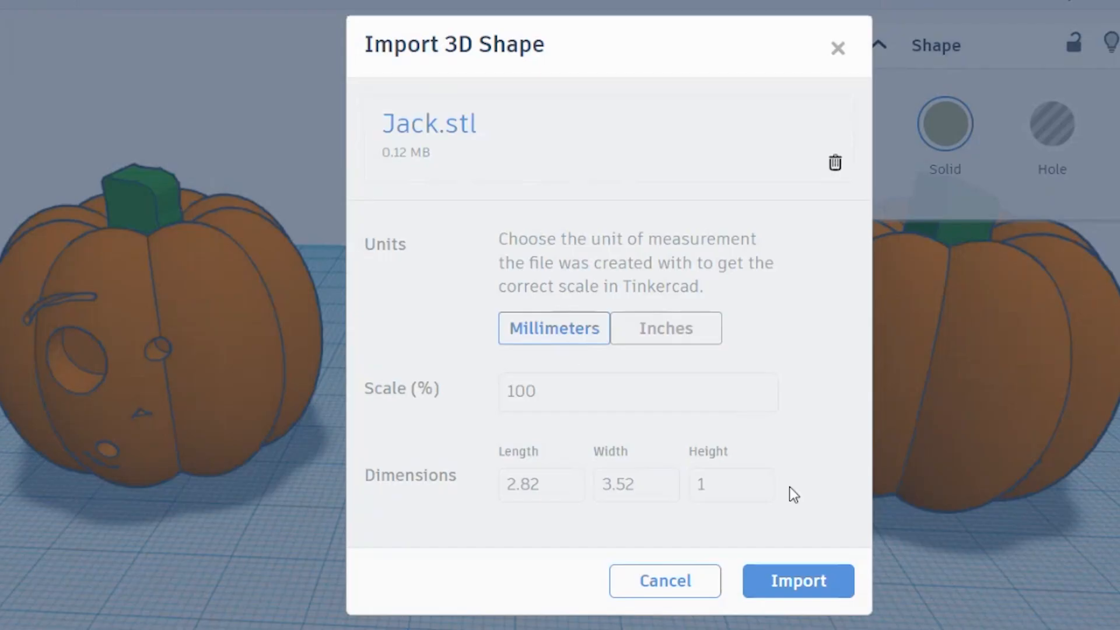
click(826, 591)
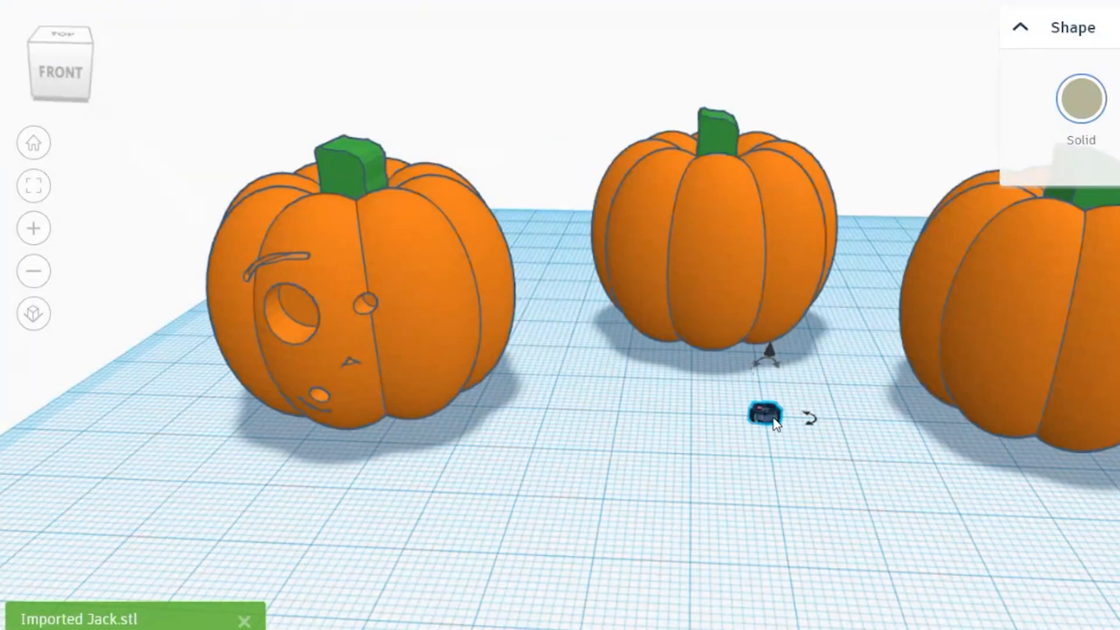
drag(773, 453, 658, 483)
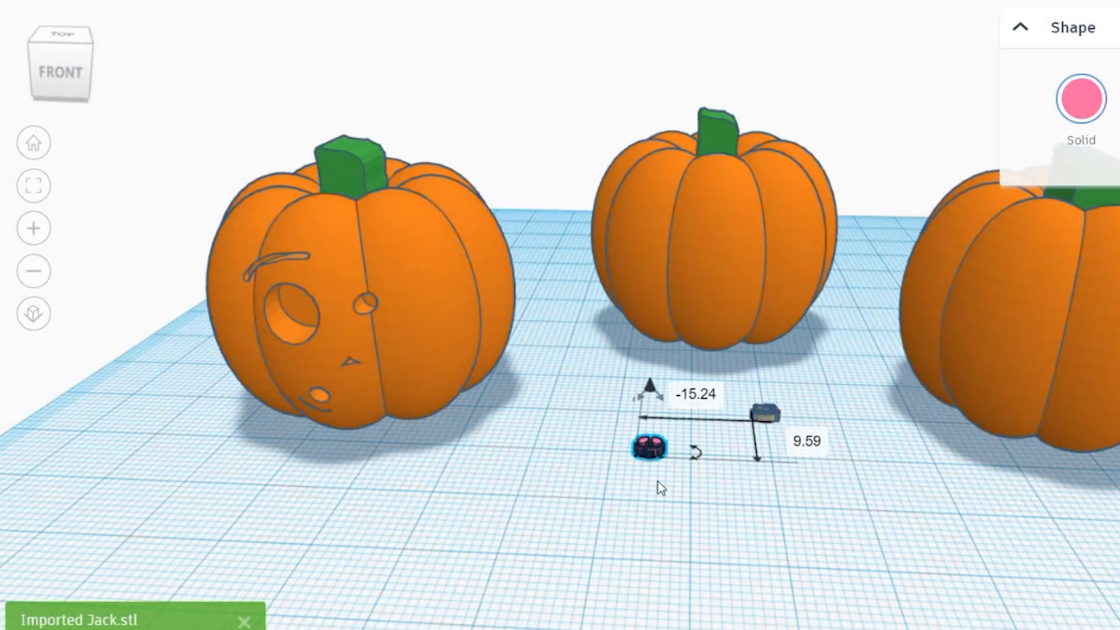
click(658, 483)
- Scale the pink Jack shape up proportionally to about 5.3 mm tall
scroll(651, 447, up, 3)
scroll(652, 452, up, 2)
click(658, 452)
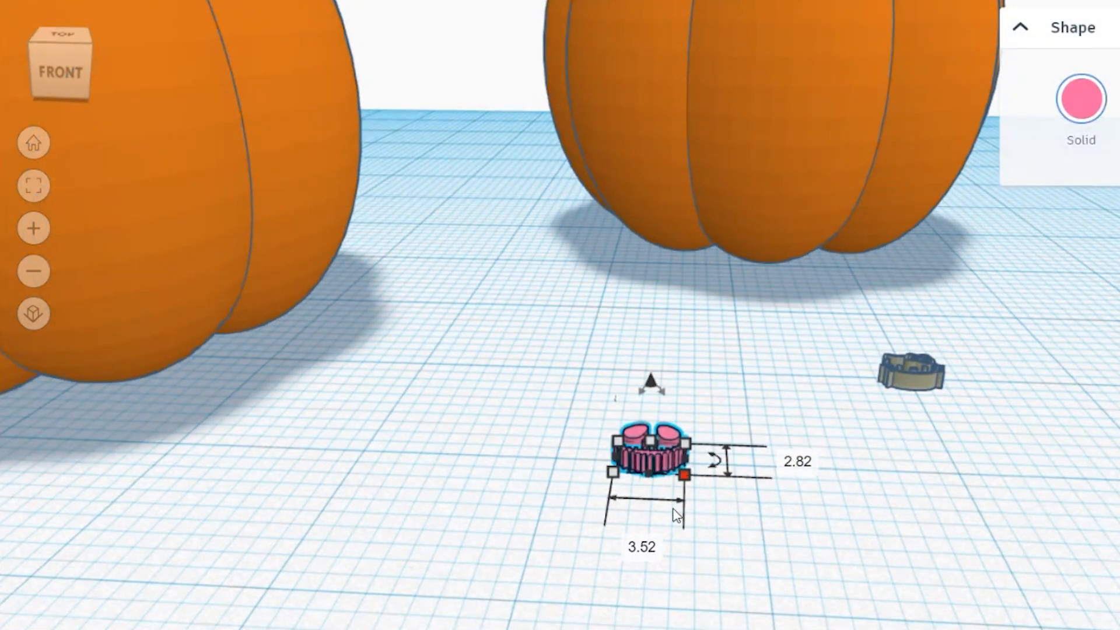
click(669, 449)
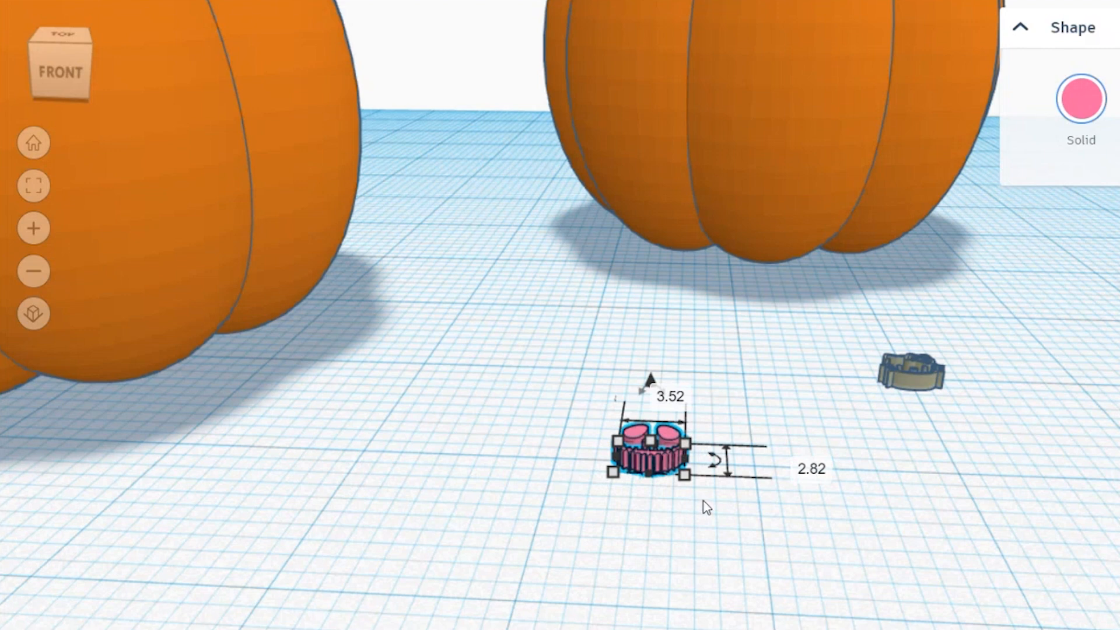
drag(686, 478, 851, 528)
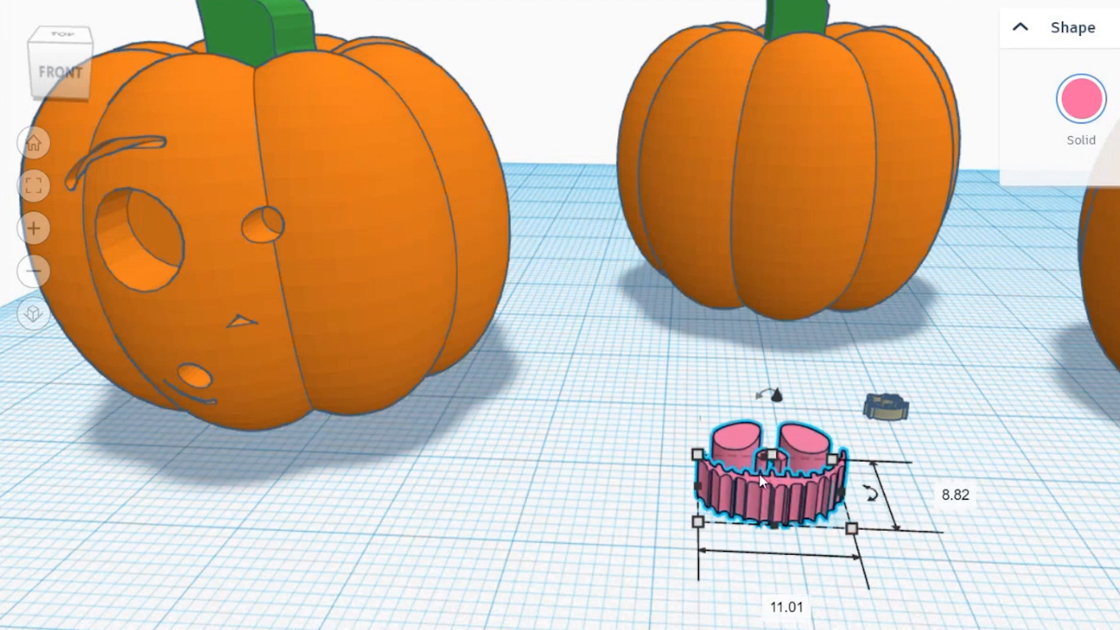
click(965, 500)
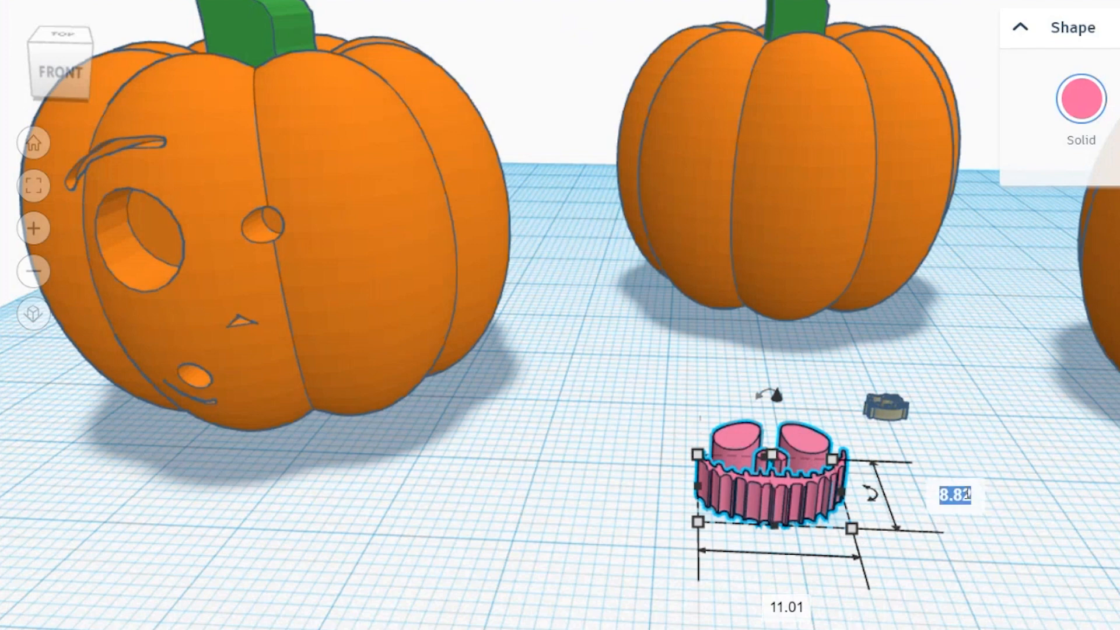
text(1)
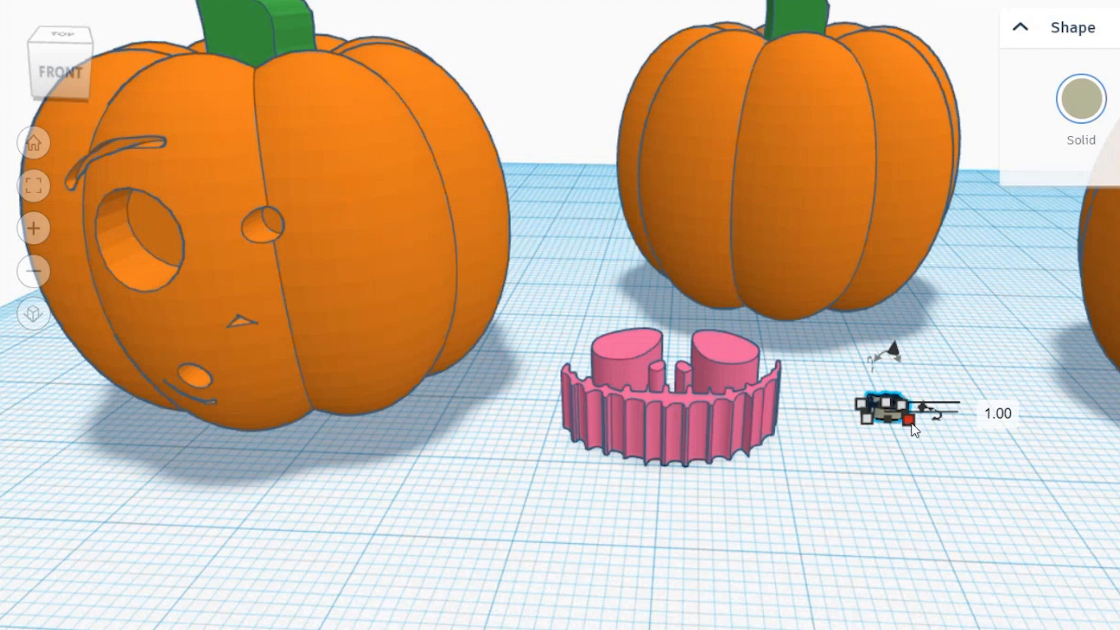
- Scale the Hello Kitty shape up proportionally until it is larger than the Jack shape
drag(909, 420, 922, 438)
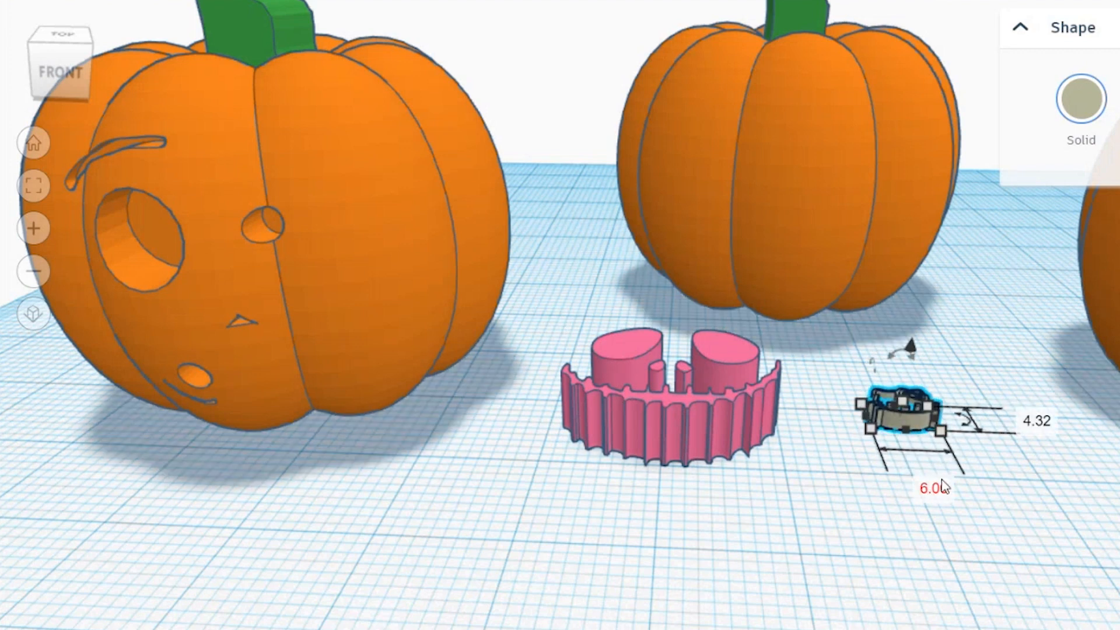
click(1036, 421)
text(76)
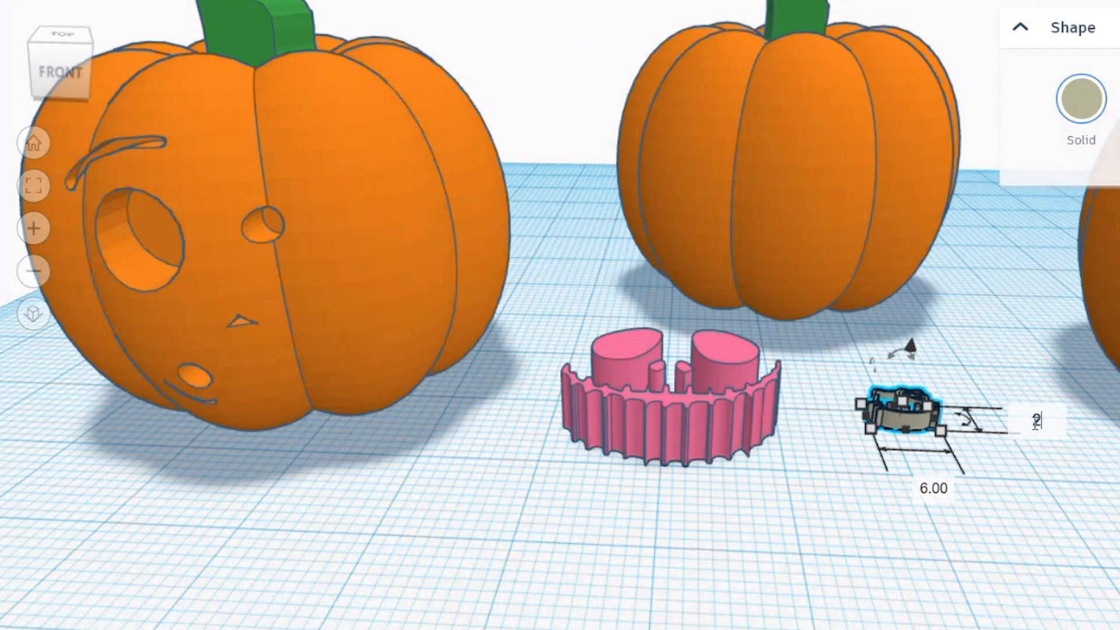
key(Return)
scroll(1030, 415, down, 3)
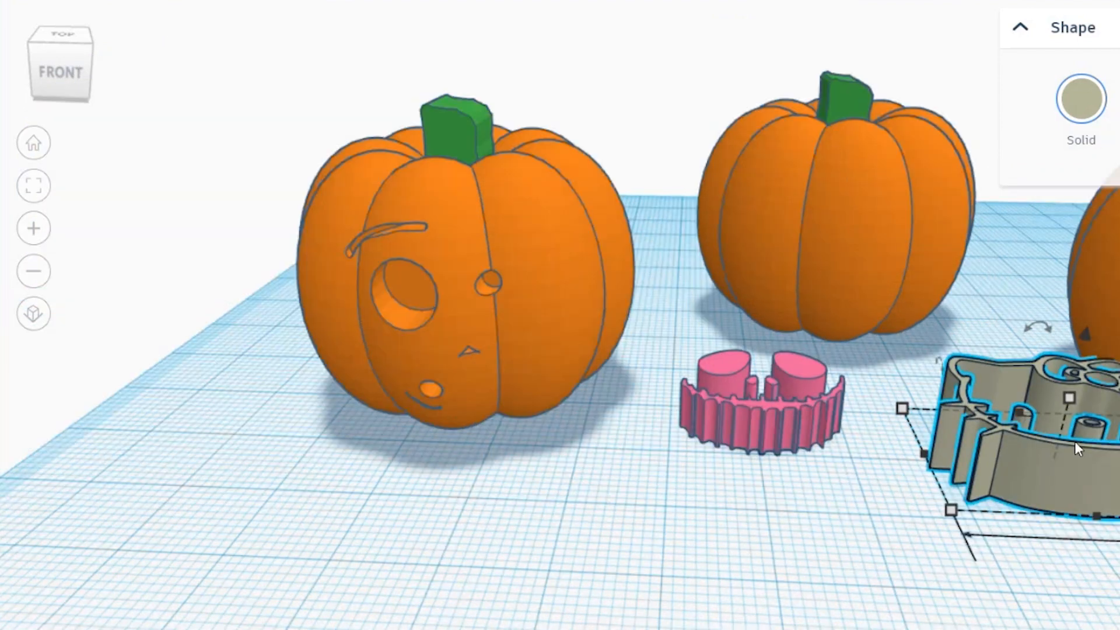
middle_drag(1074, 441, 879, 414)
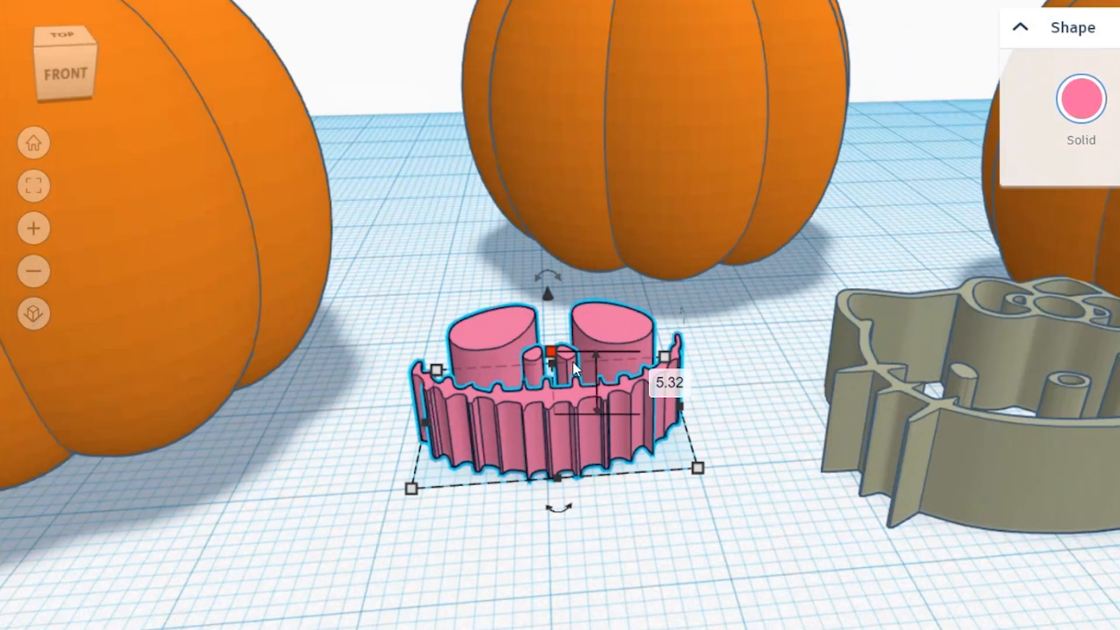
- Set the pink Jack shape's height to 8 mm
click(680, 385)
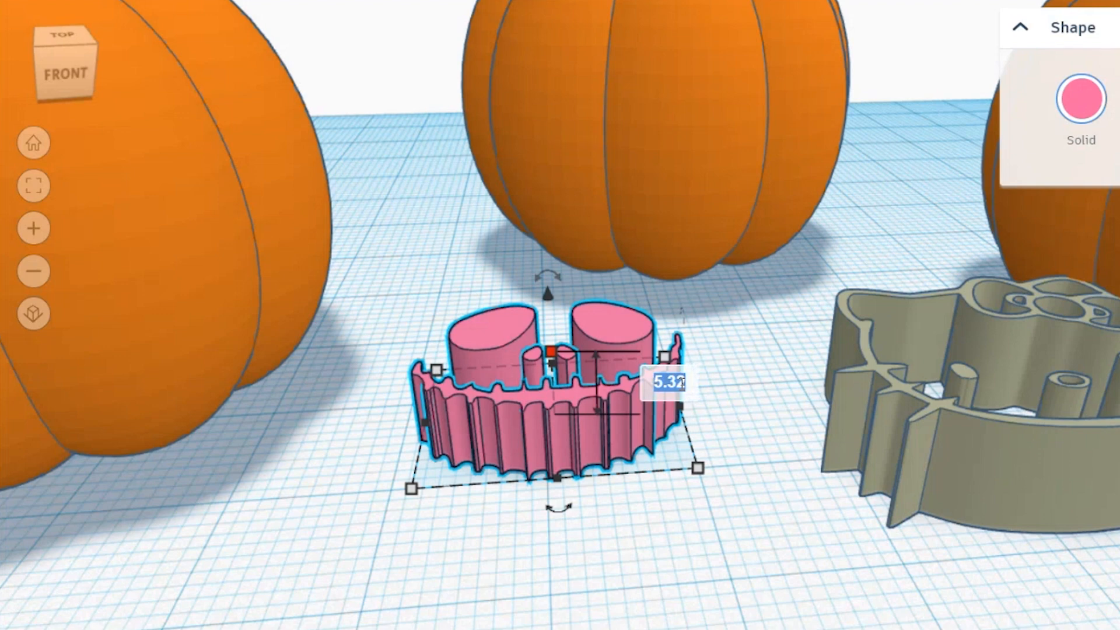
text(8)
click(1021, 342)
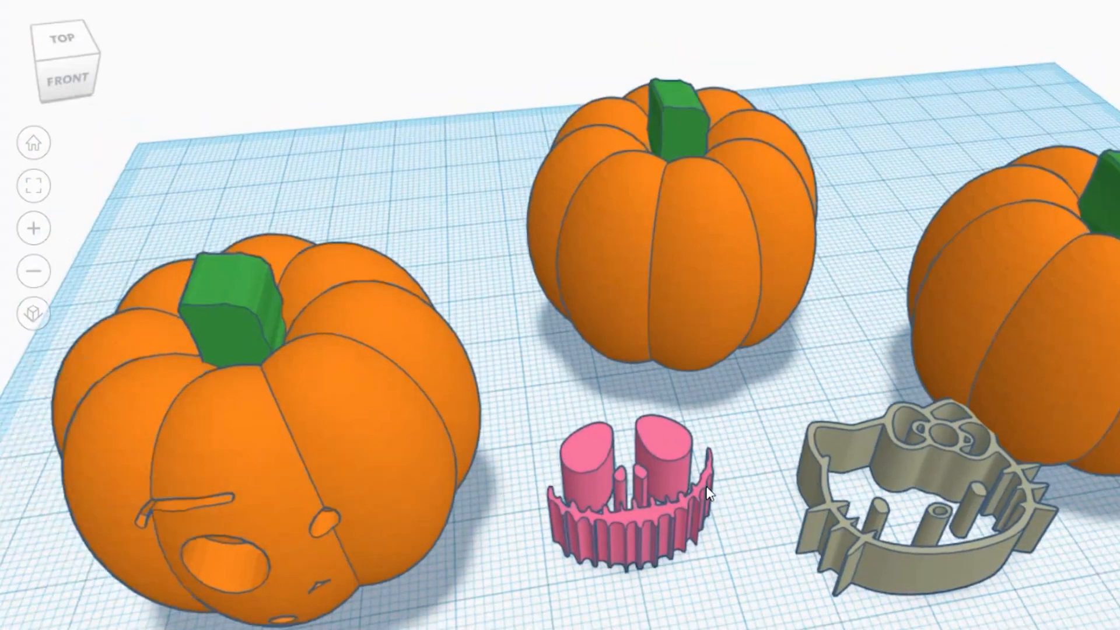
- Rotate the pink Jack shape upright so that its face points toward the front
click(676, 469)
right_drag(708, 544, 744, 455)
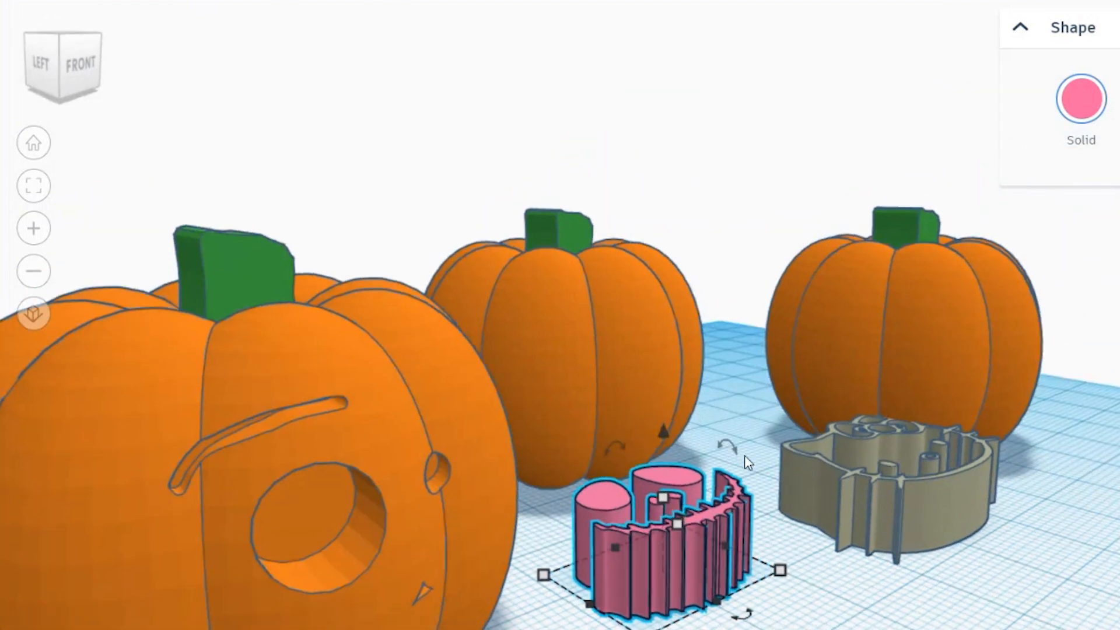
click(737, 450)
drag(736, 451, 782, 532)
- Rotate the Hello Kitty shape 90° so that it stands upright and faces the front
click(957, 586)
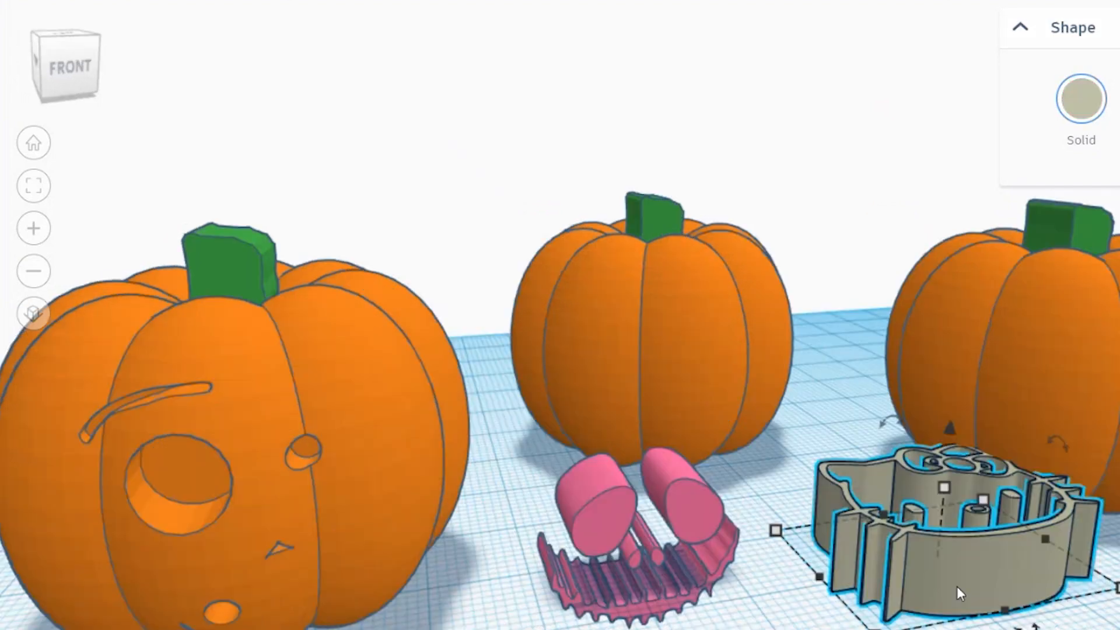
right_drag(983, 549, 1006, 439)
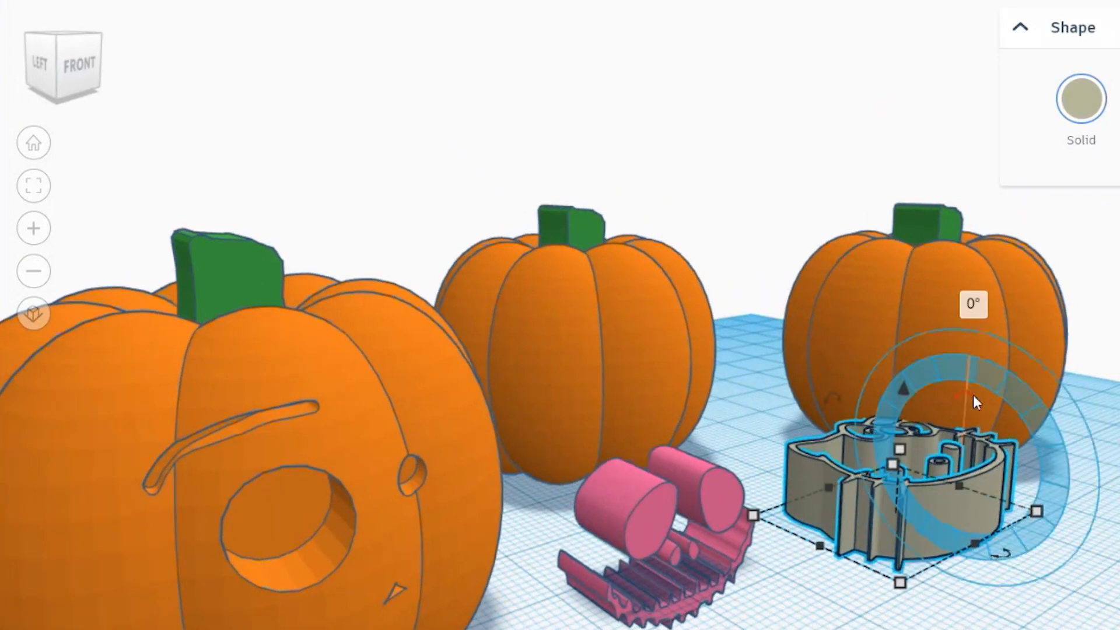
mouse_move(976, 403)
drag(972, 399, 1022, 478)
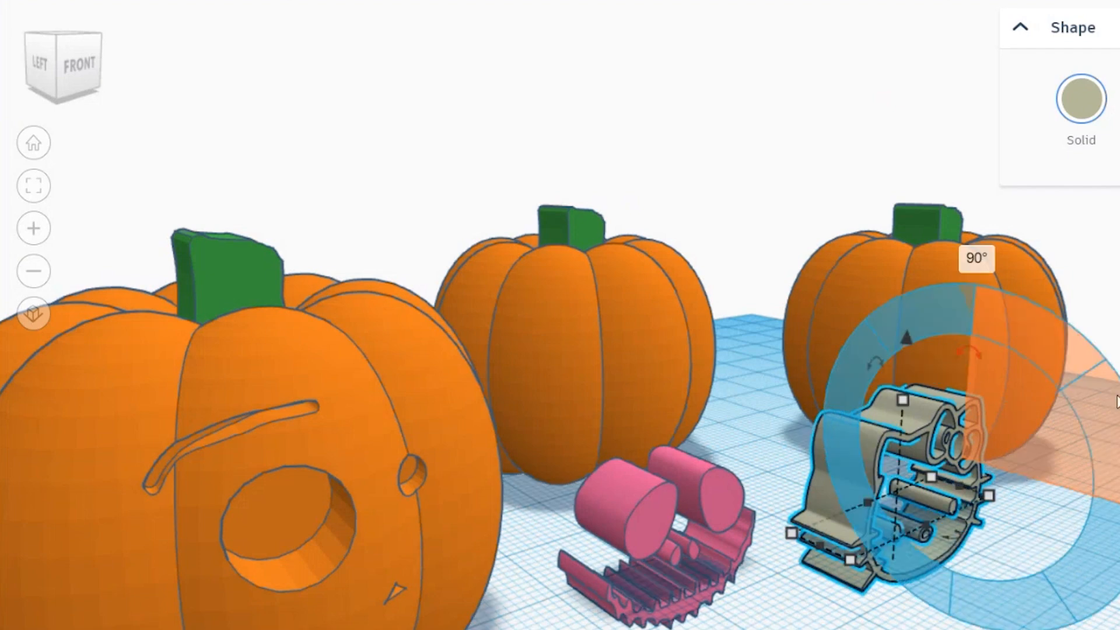
right_drag(758, 478, 684, 529)
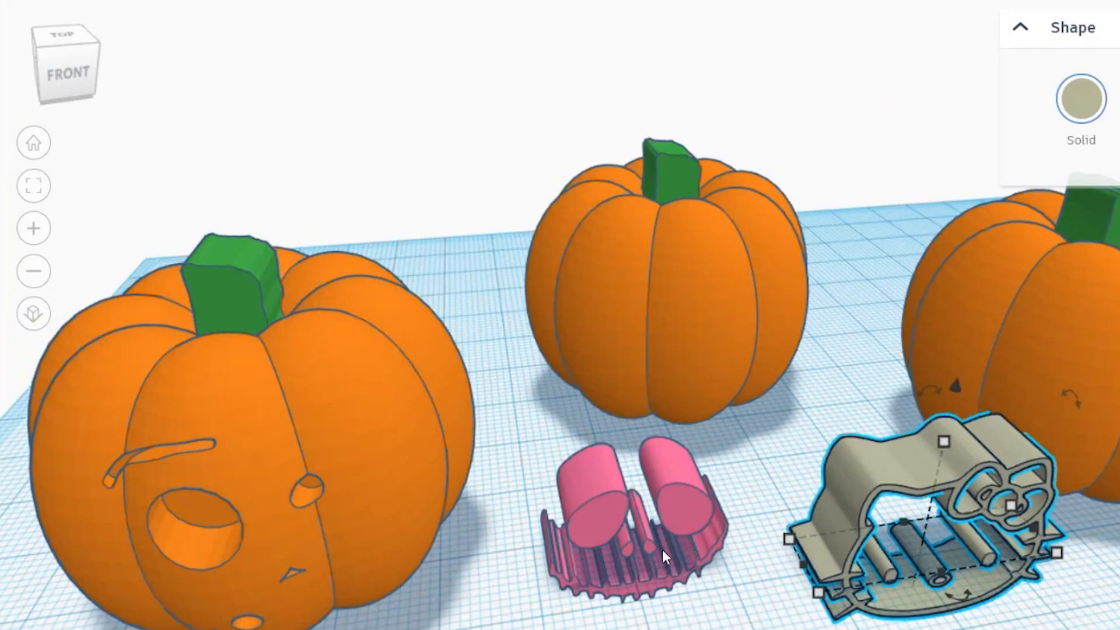
right_drag(876, 558, 951, 449)
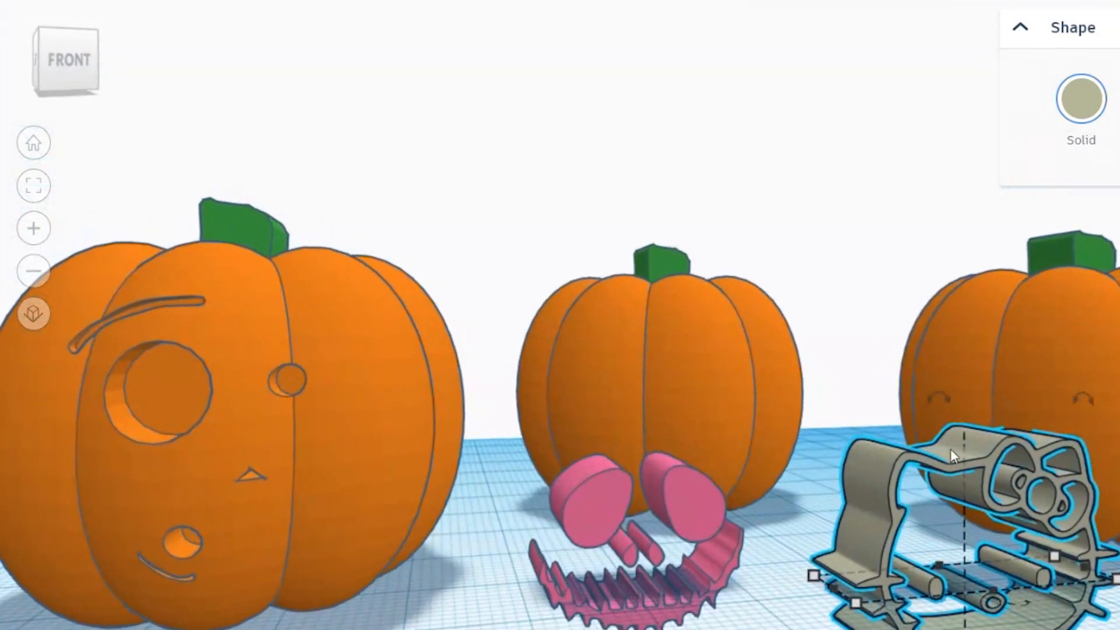
- Raise the Hello Kitty shape so that it rests on the workplane at height 0
middle_drag(906, 475, 812, 394)
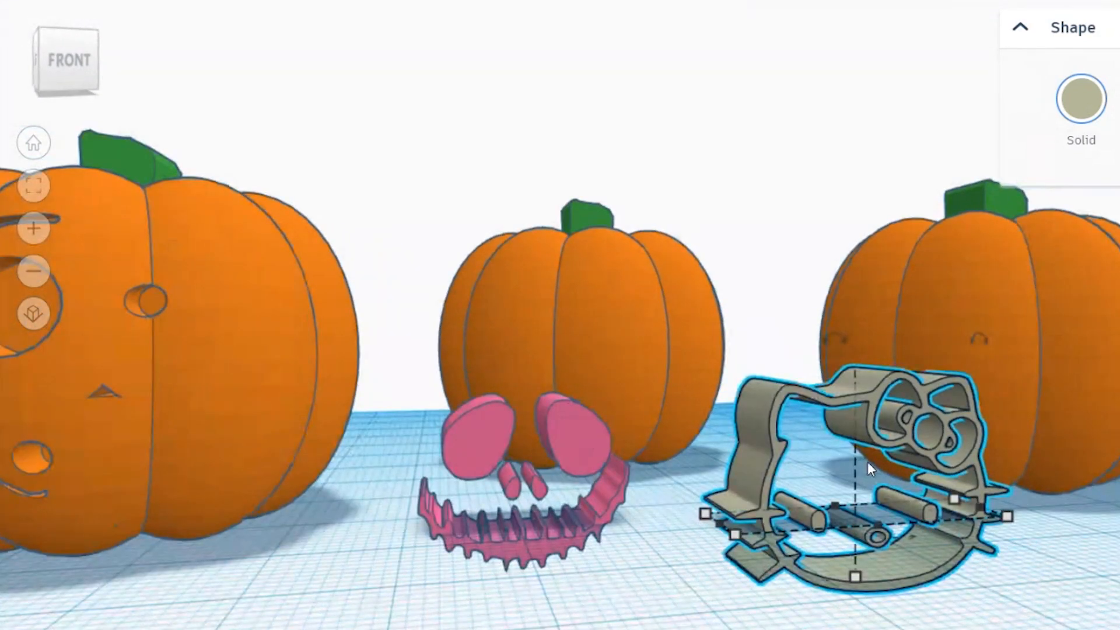
right_drag(867, 467, 818, 583)
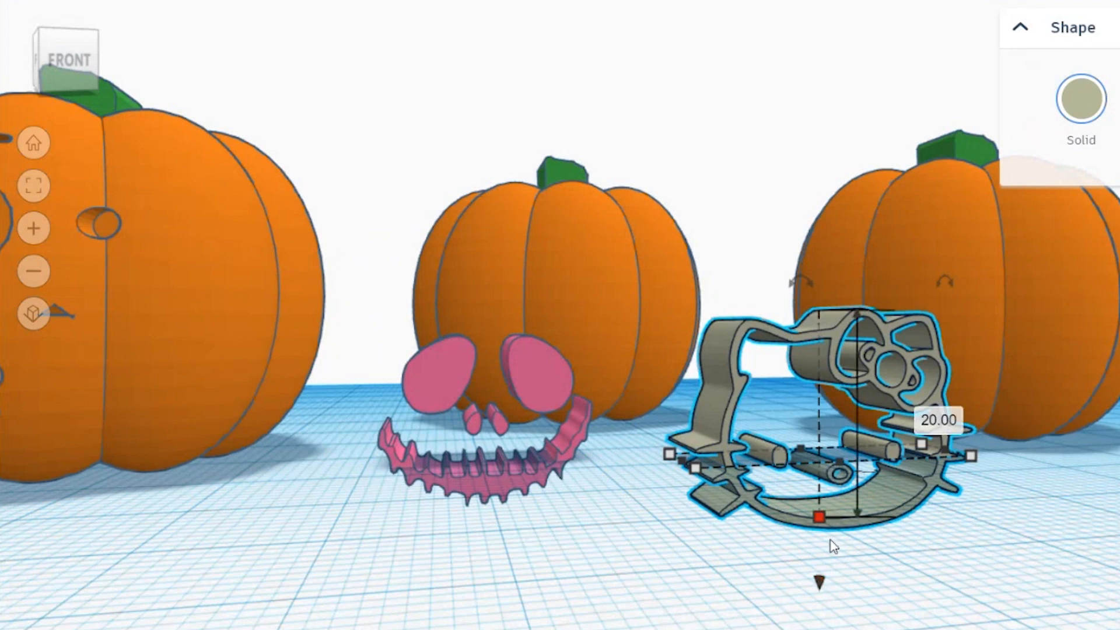
drag(819, 582, 817, 550)
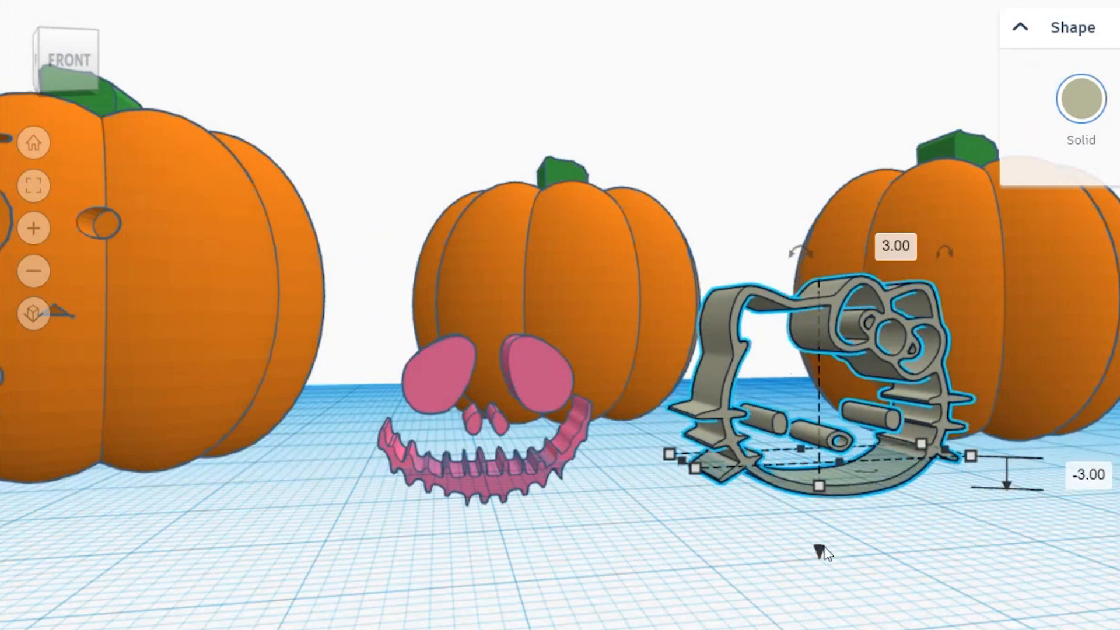
click(1086, 477)
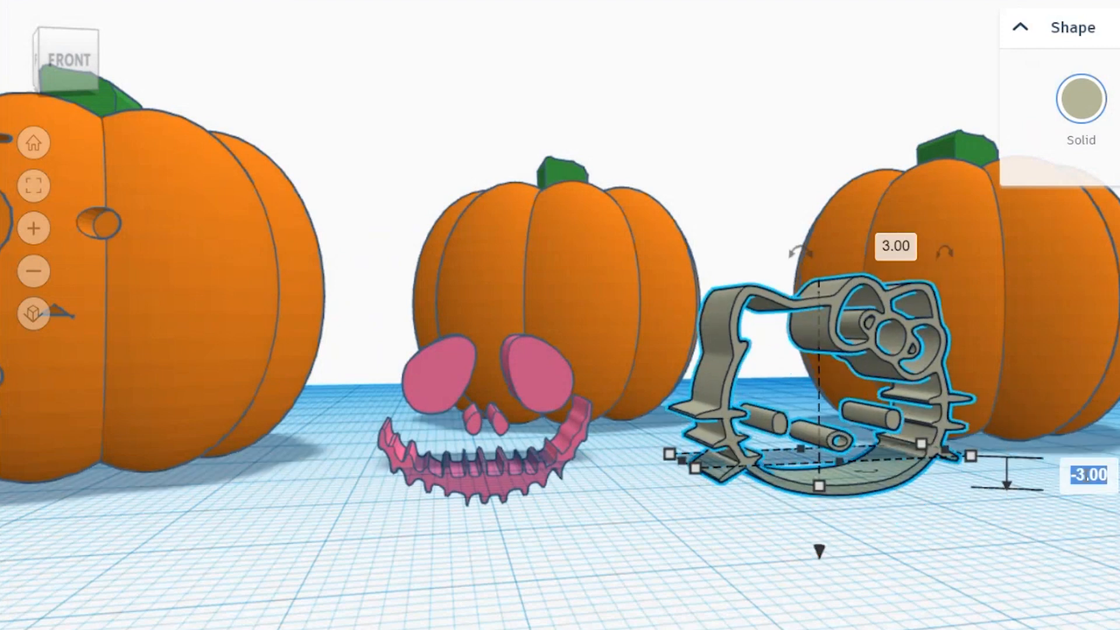
text(0)
key(Return)
- Raise the pink Jack shape to height 0 so that it rests on the workplane
click(459, 331)
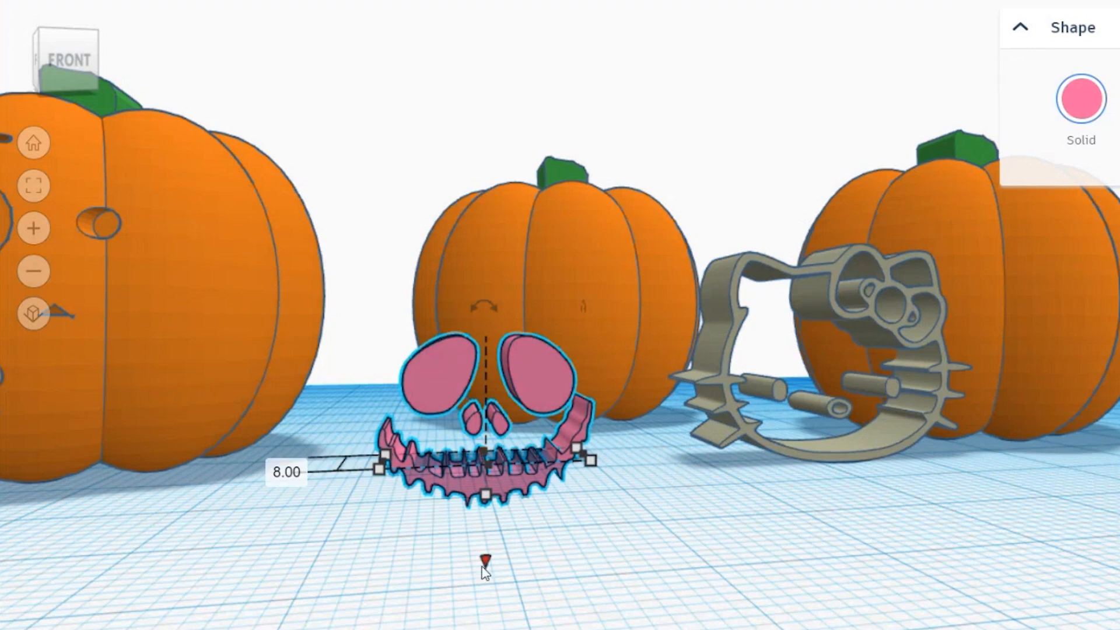
drag(485, 561, 482, 540)
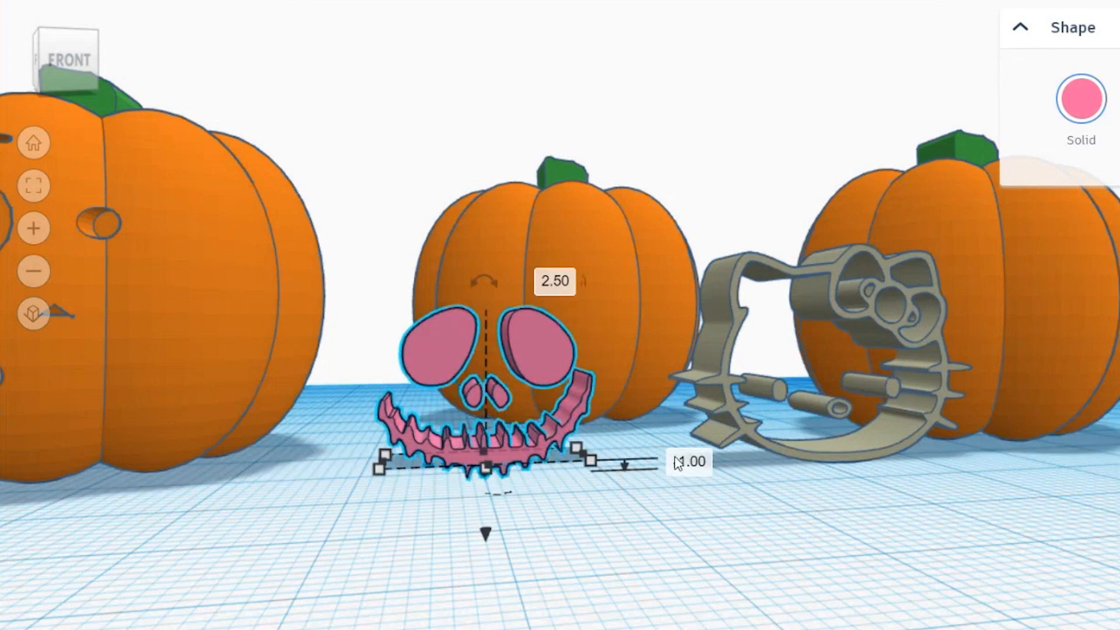
click(689, 462)
text(0)
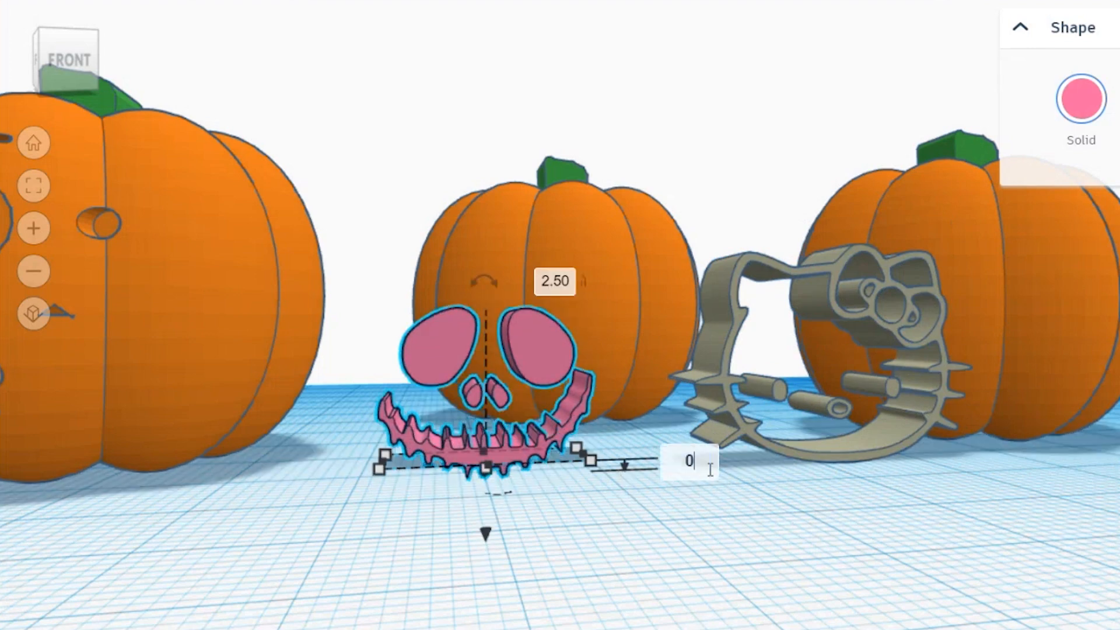
key(Return)
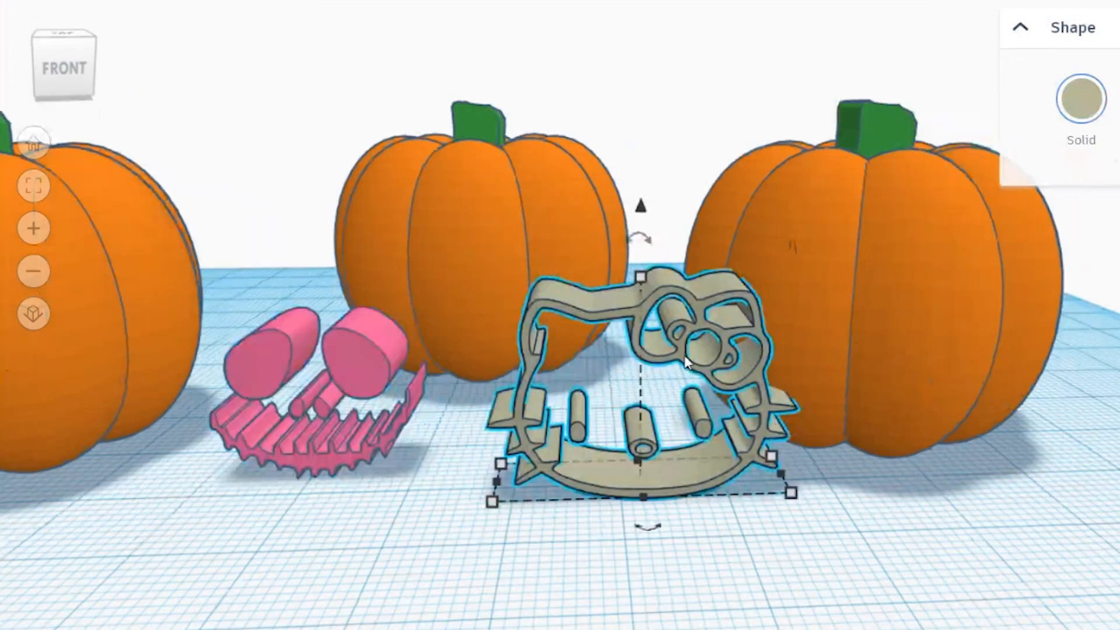
- Position the Hello Kitty shape at face height on the front of the right-hand pumpkin and turn it into a hole
drag(686, 362, 977, 363)
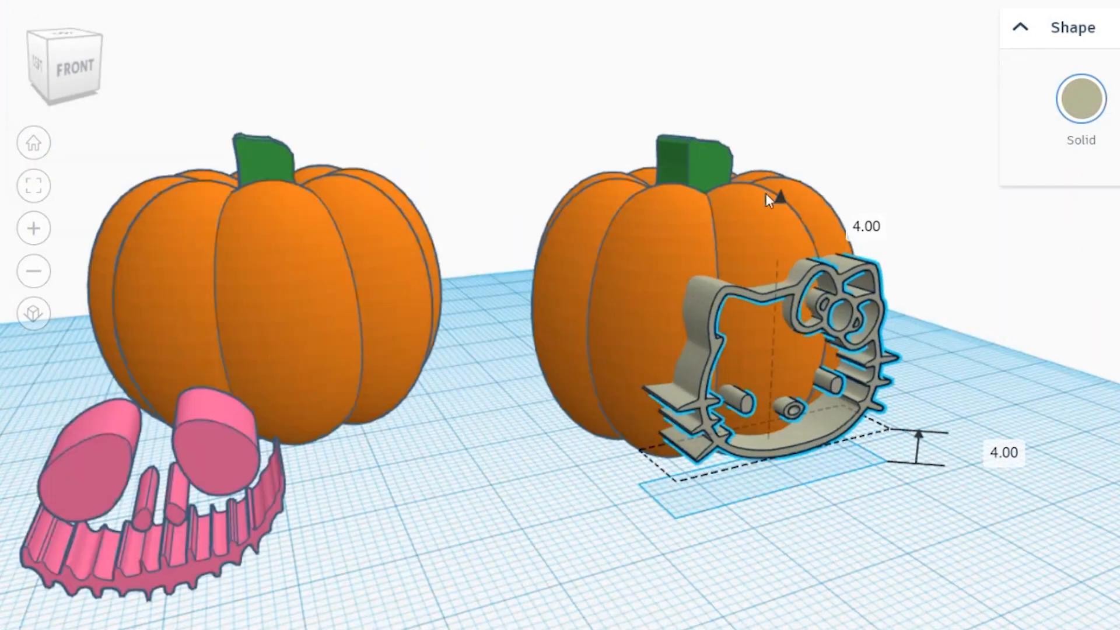
drag(765, 193, 758, 169)
click(1030, 99)
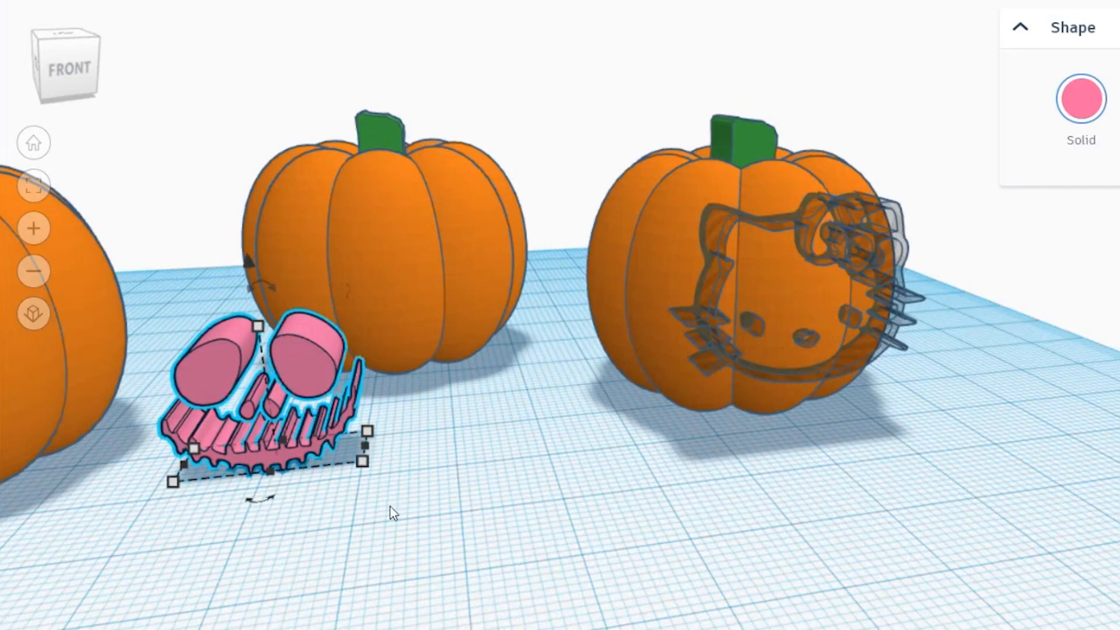
- Align the pink Jack shape with the middle pumpkin so that both are centred in width
shift+click(417, 254)
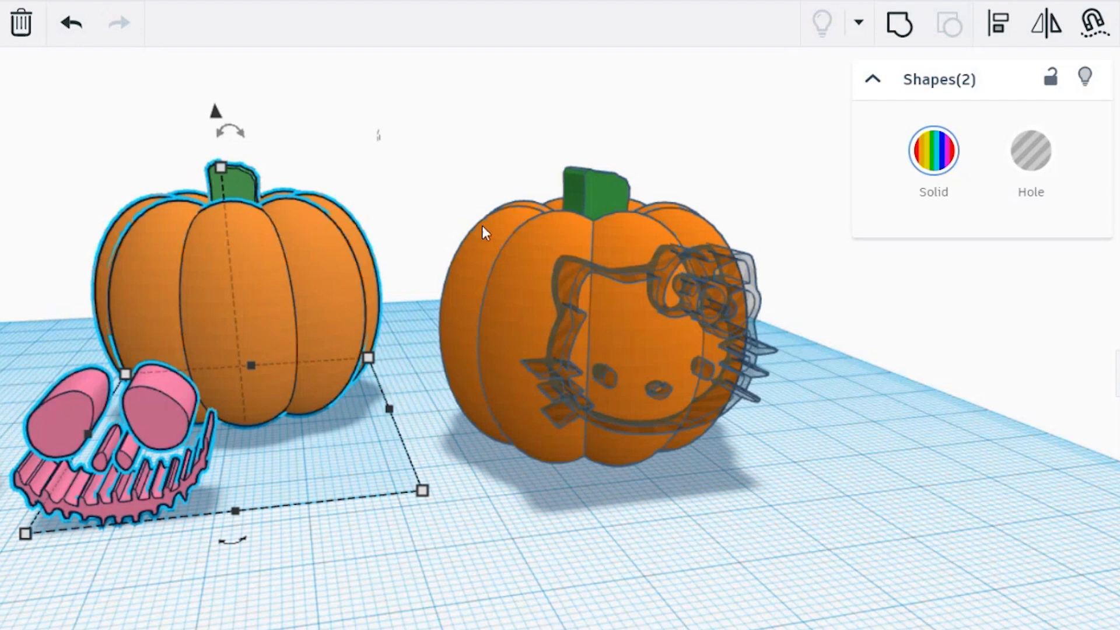
click(998, 23)
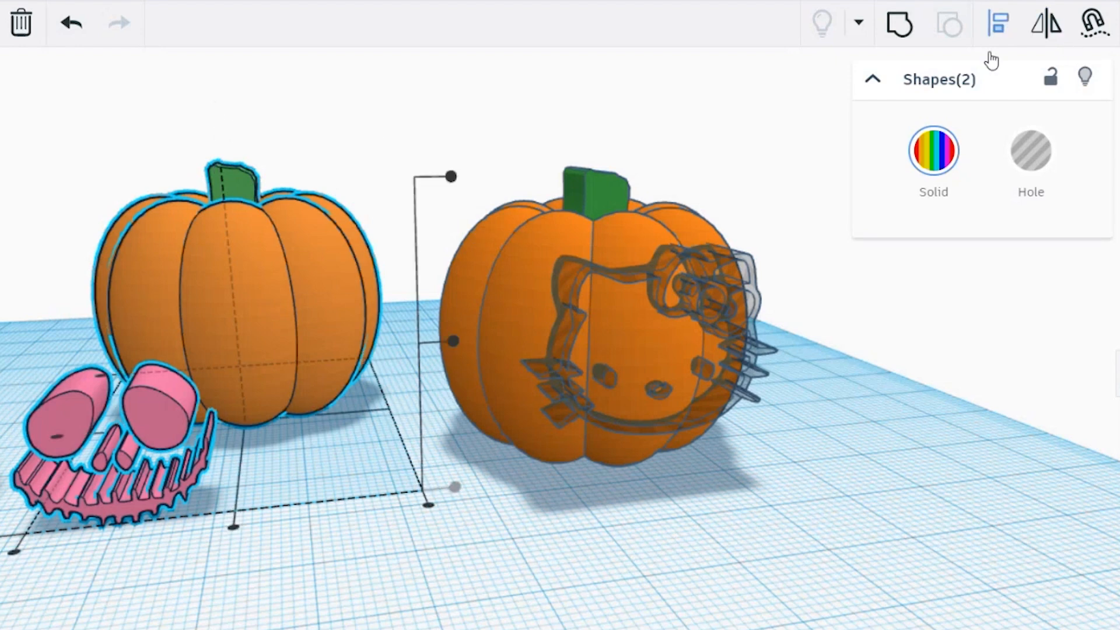
click(235, 529)
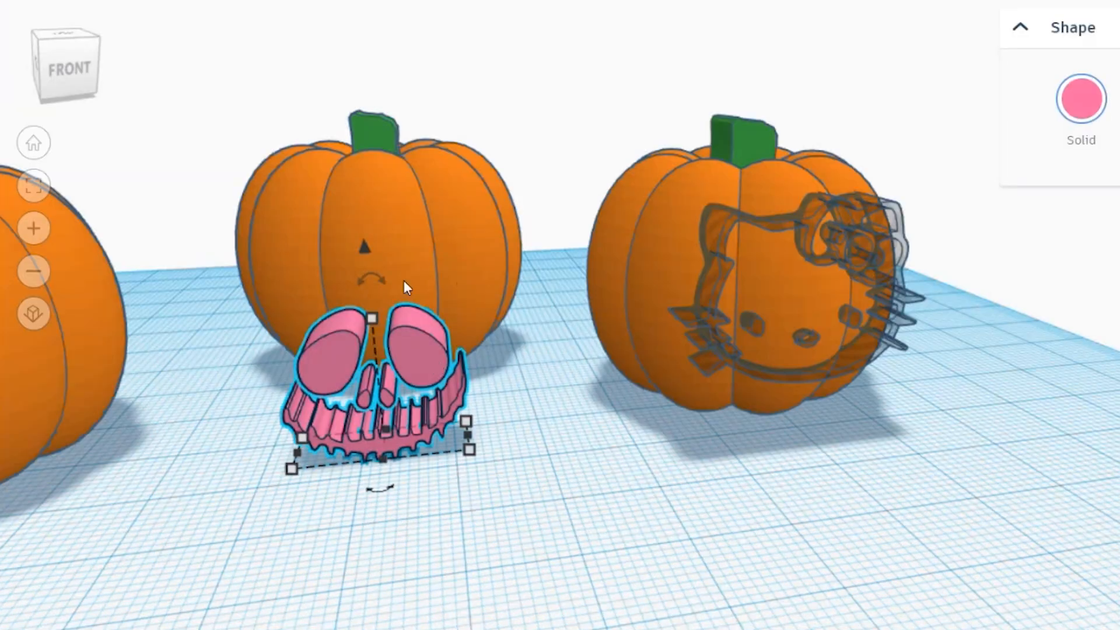
- Raise the Jack shape 10 mm and make it a hole embedded in the middle pumpkin's front
drag(369, 247, 357, 187)
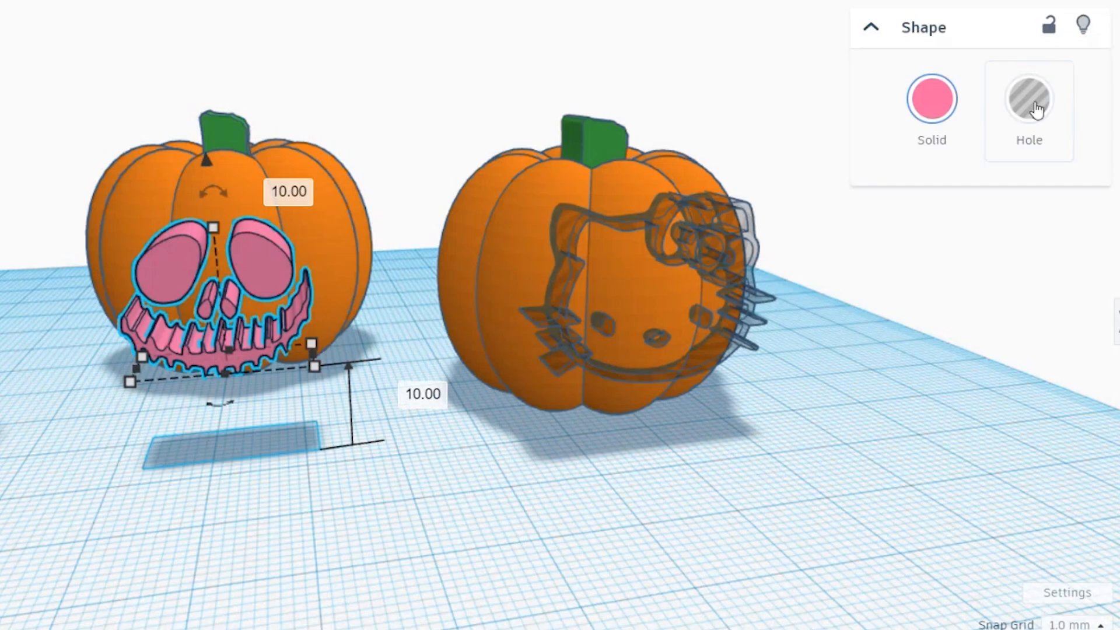
click(1031, 102)
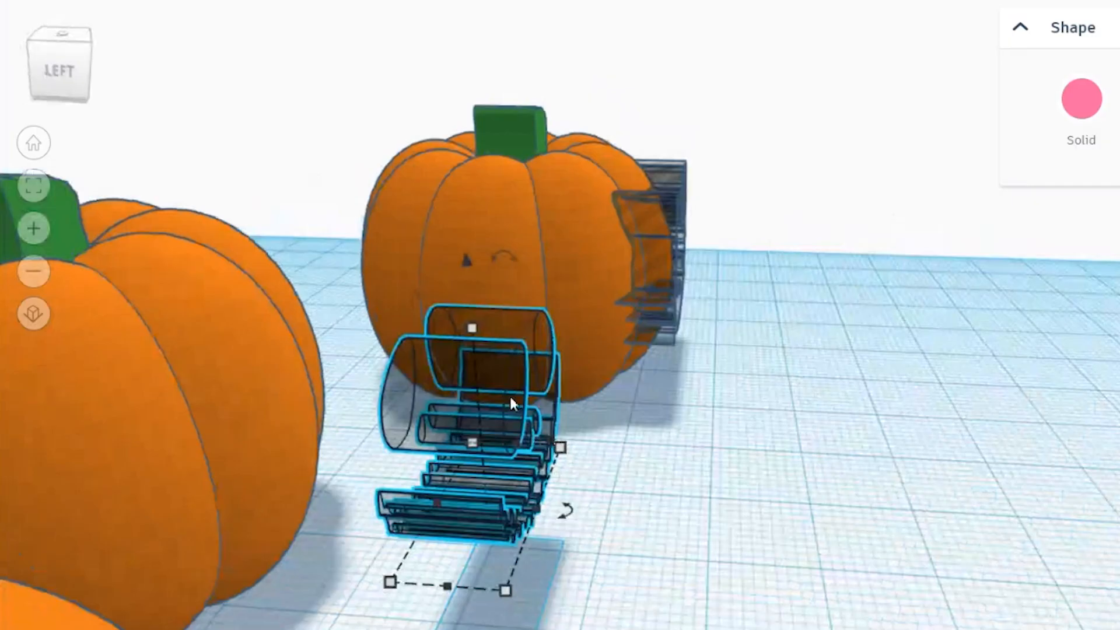
right_drag(708, 430, 372, 333)
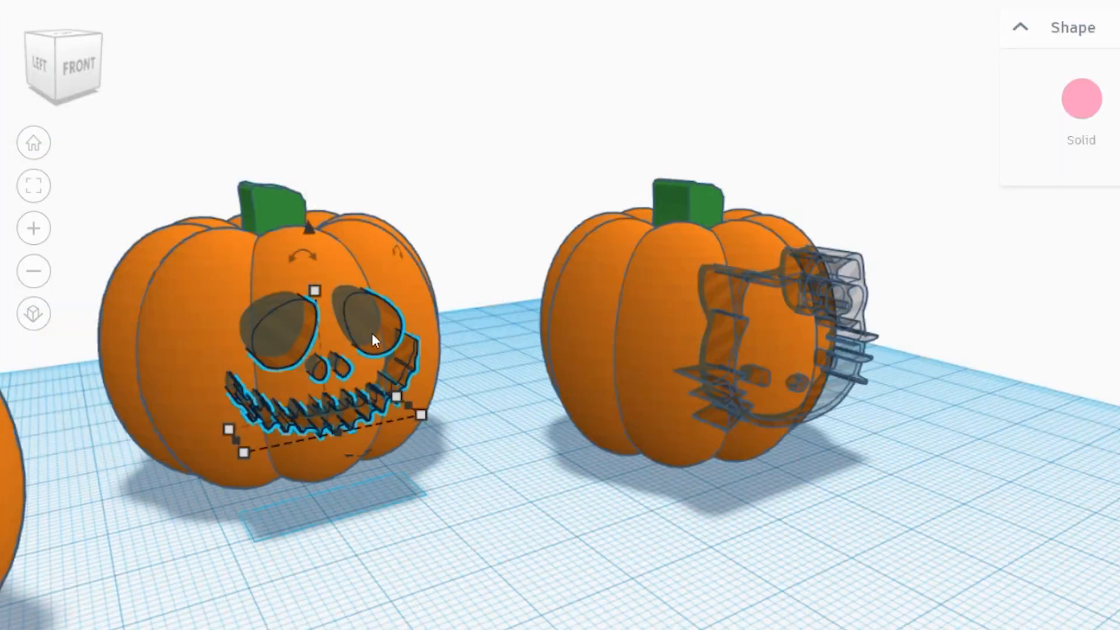
- Group the Jack hole with the middle pumpkin and the Hello Kitty hole with the right-hand pumpkin to carve both faces
shift+click(183, 327)
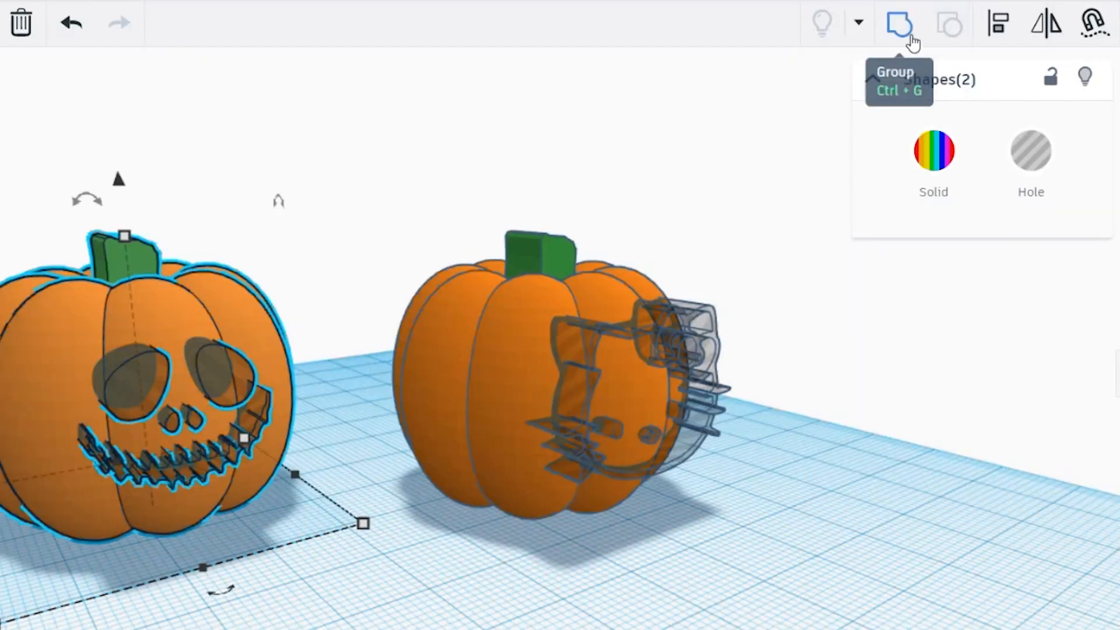
click(901, 23)
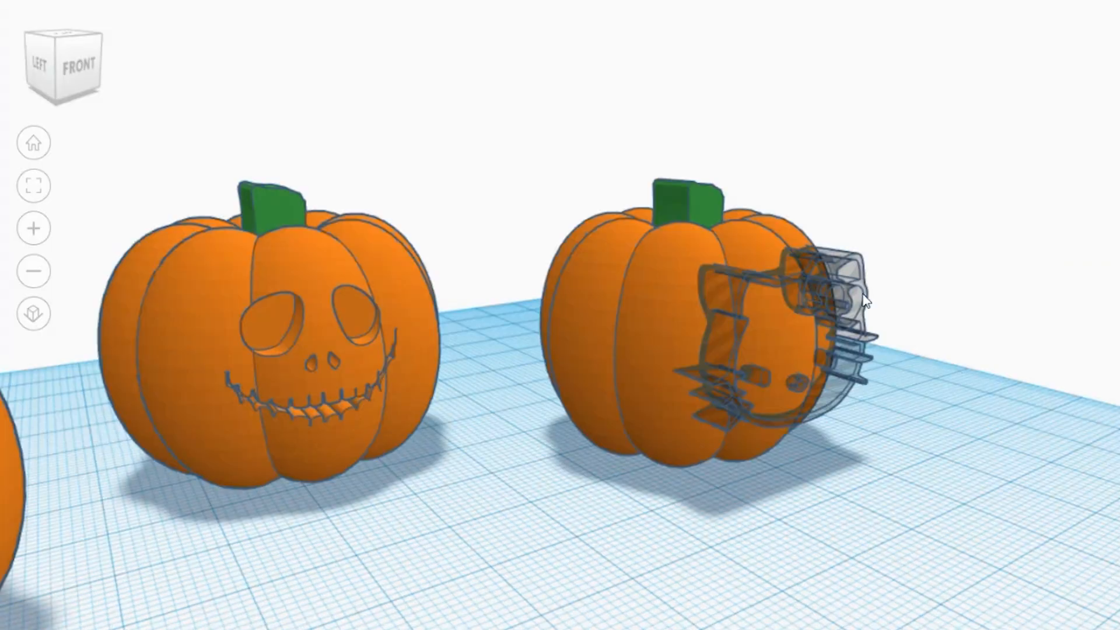
click(814, 349)
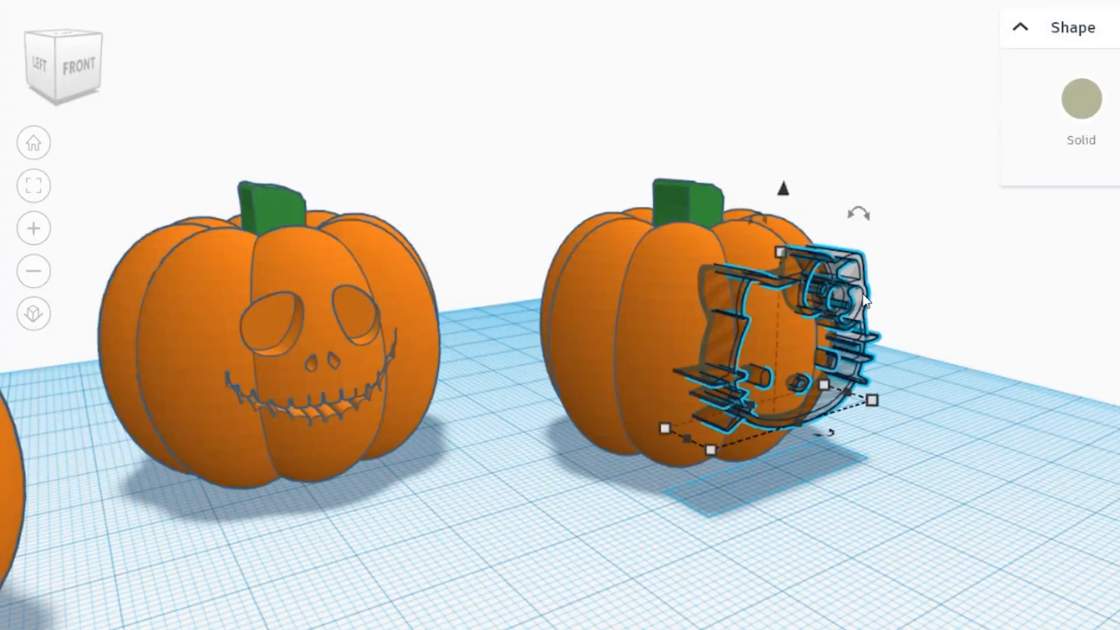
shift+click(632, 306)
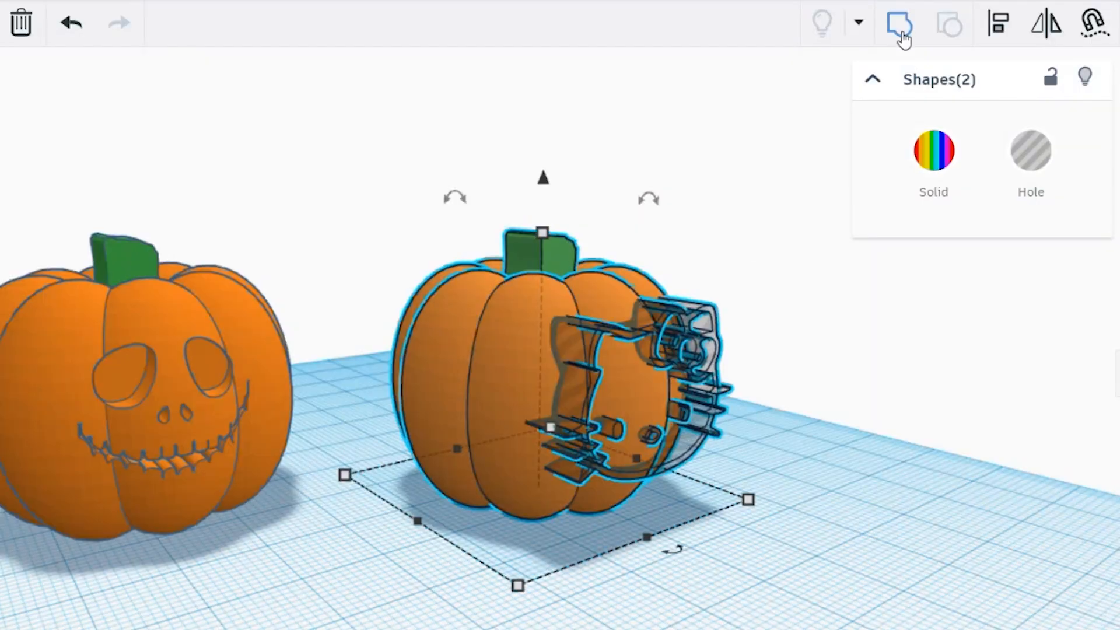
click(899, 23)
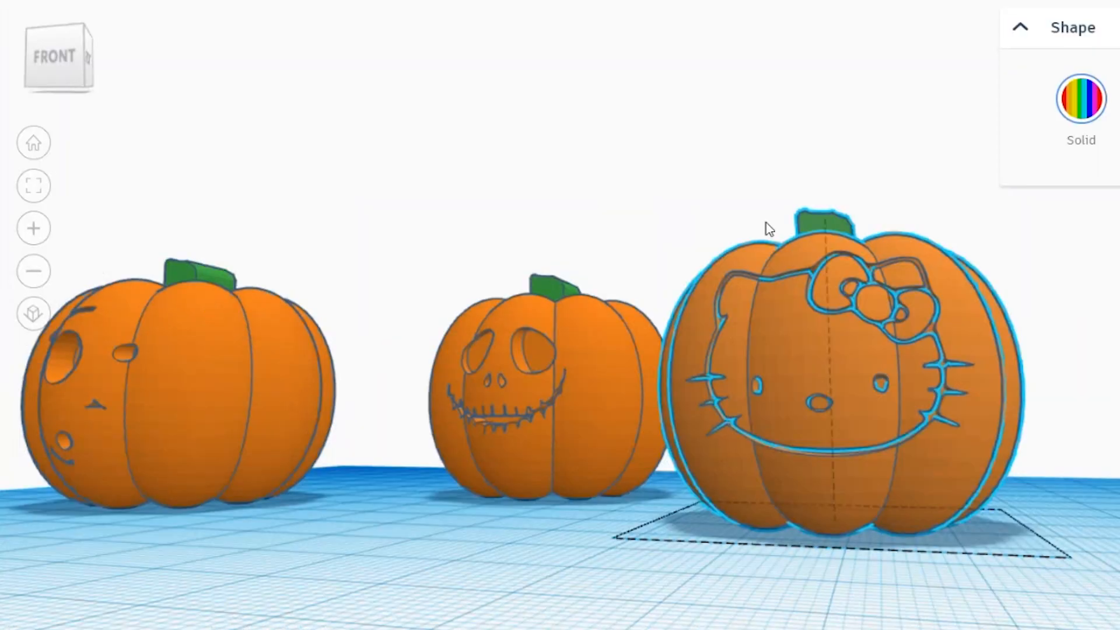
- Examine the carved pumpkins up close from several angles, especially the round face with large eyes and web-like blocks
scroll(825, 282, up, 5)
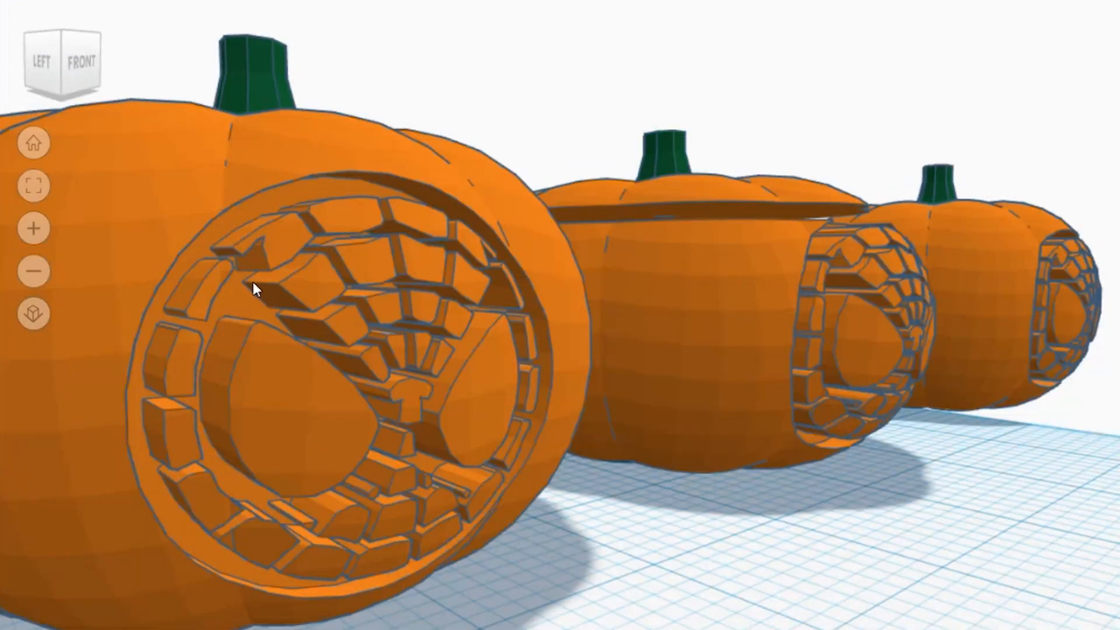
right_drag(250, 293, 520, 282)
scroll(520, 282, up, 6)
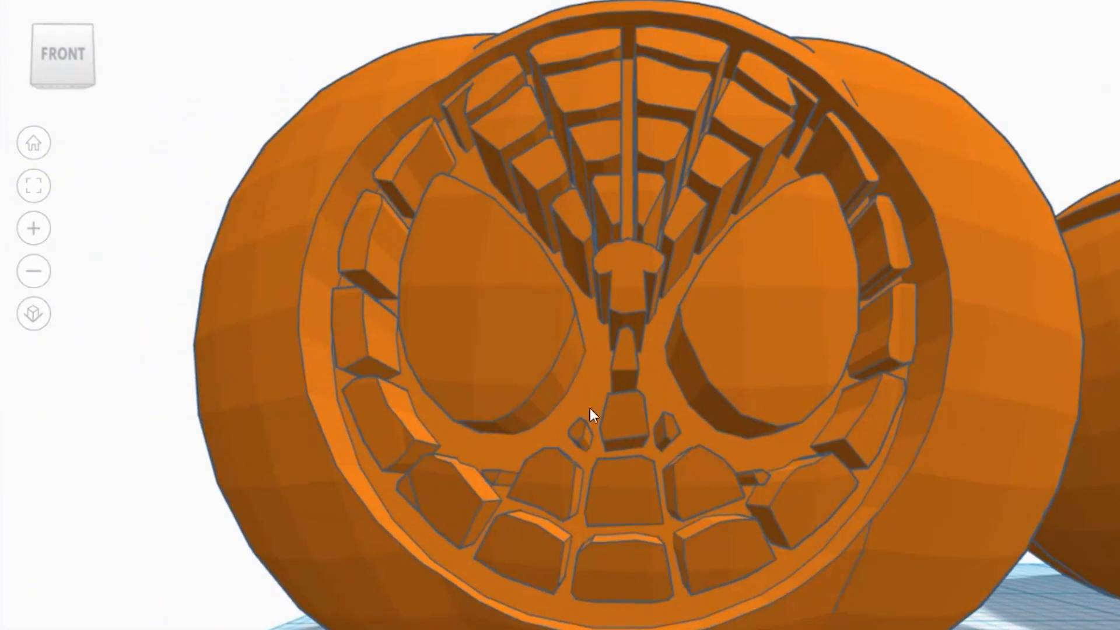
scroll(586, 415, up, 4)
scroll(590, 420, up, 1)
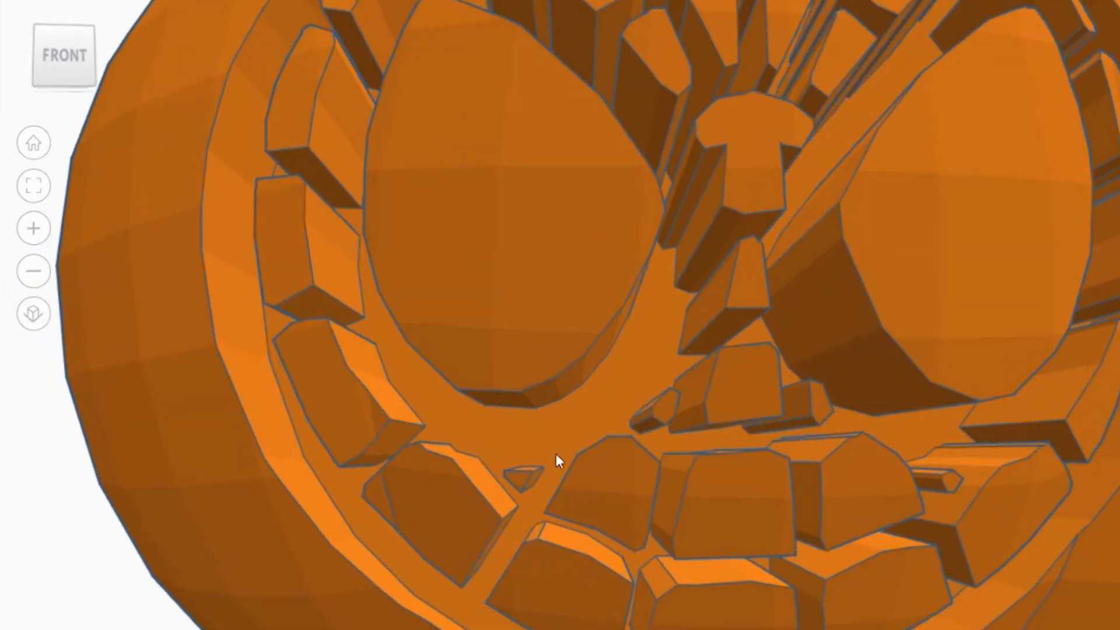
scroll(817, 422, down, 5)
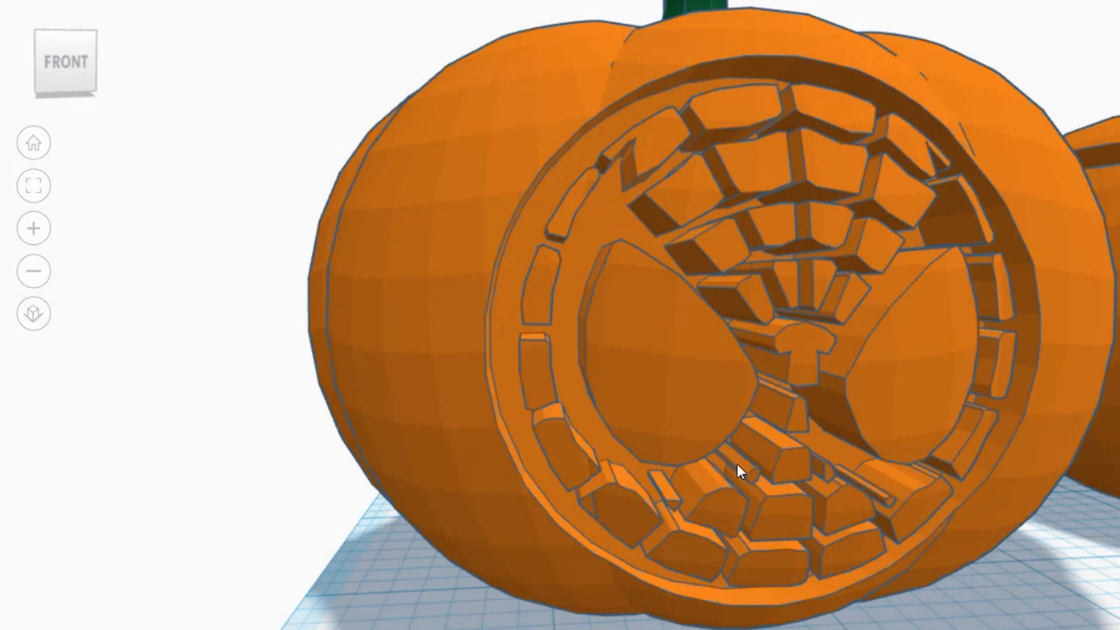
right_drag(990, 395, 642, 385)
scroll(594, 379, up, 5)
scroll(684, 364, down, 3)
scroll(661, 389, up, 3)
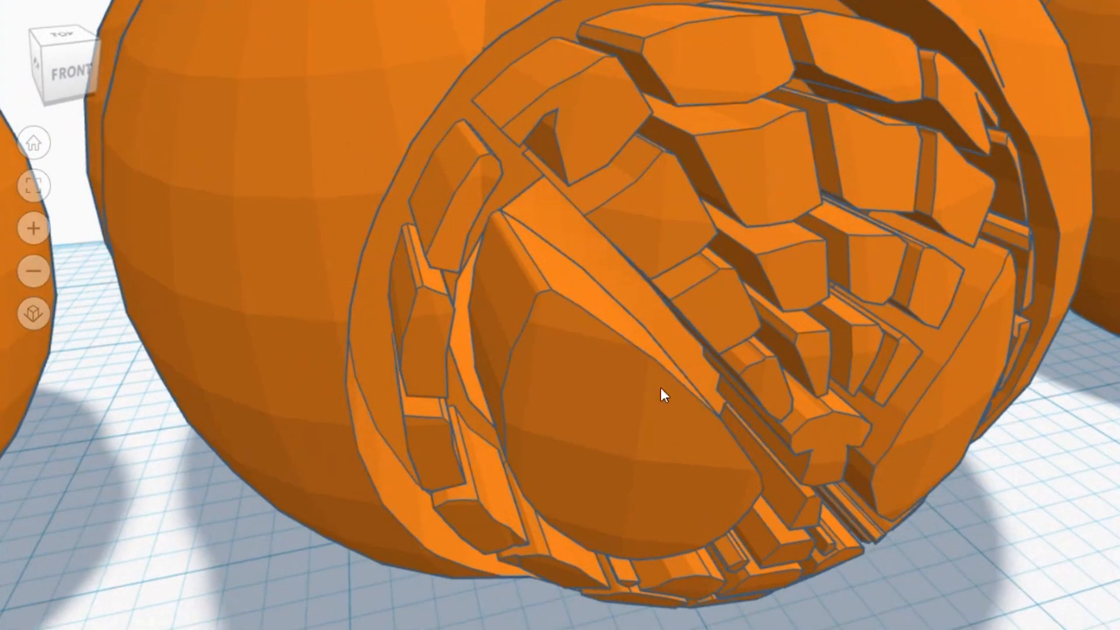
scroll(660, 388, down, 1)
right_drag(659, 387, 568, 340)
scroll(583, 347, down, 1)
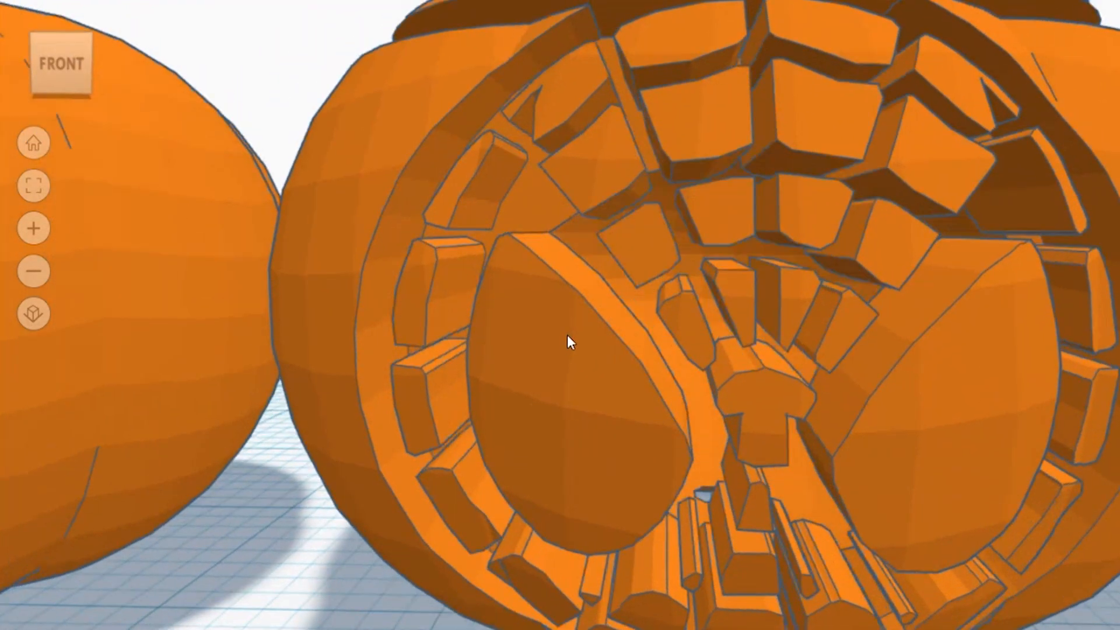
- Examine the layered blocks and large eyes inside the round carved face from below, above and the side
scroll(669, 307, up, 1)
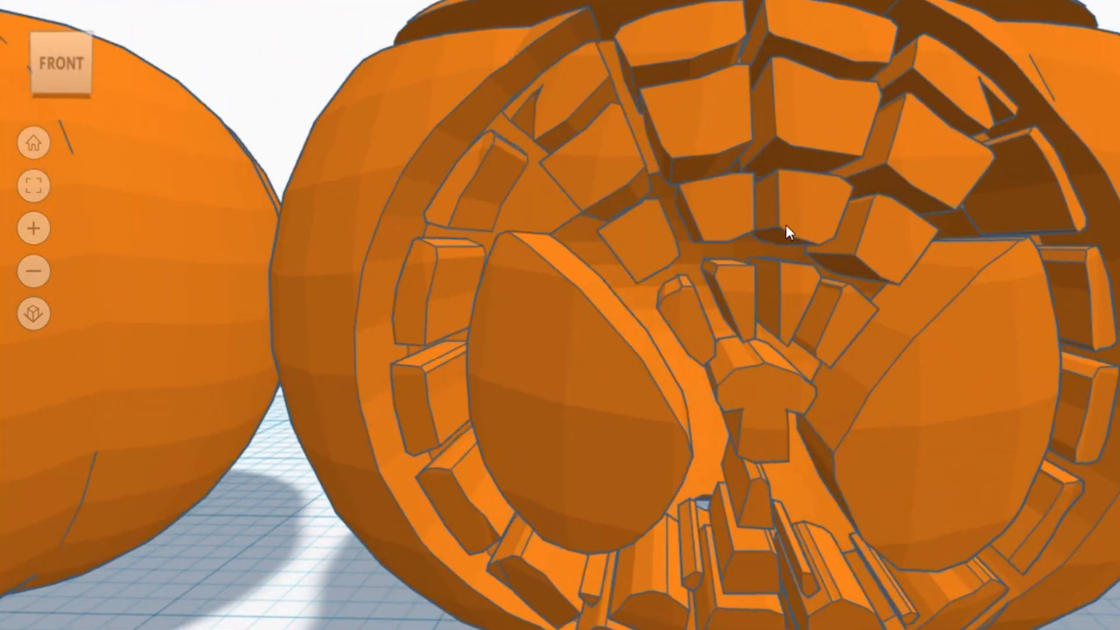
mouse_move(787, 233)
right_down()
mouse_move(797, 253)
mouse_move(768, 228)
right_up()
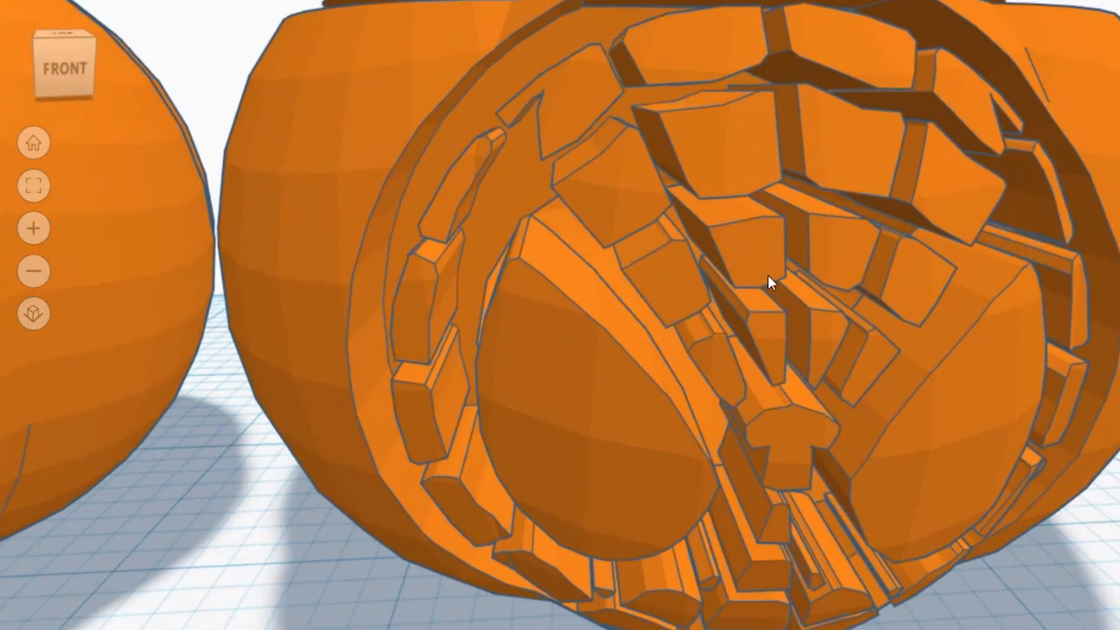
right_drag(880, 299, 761, 212)
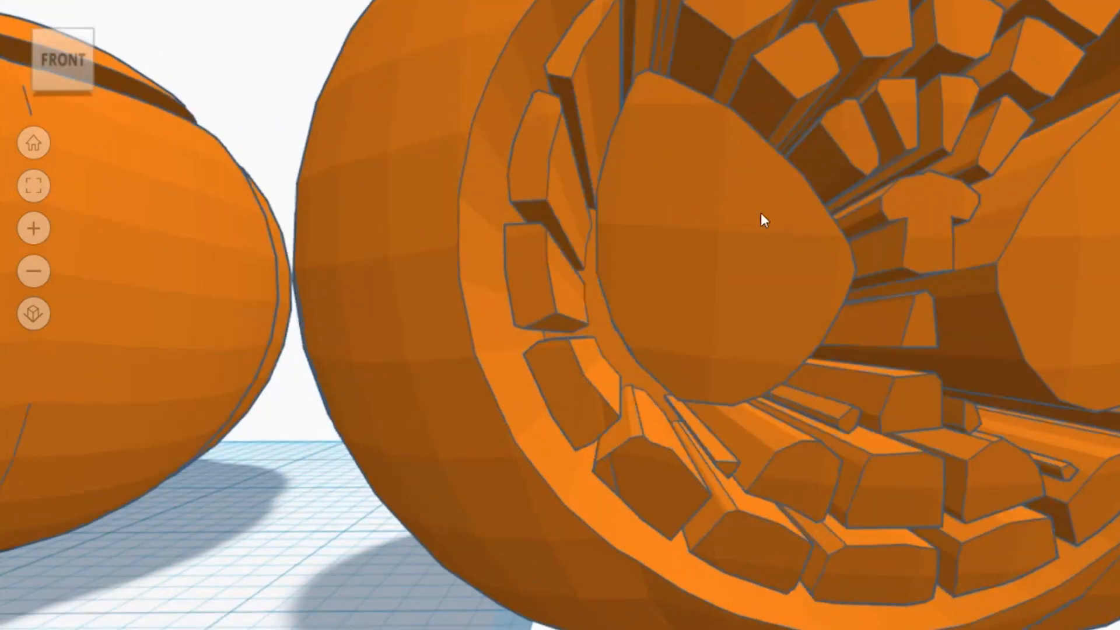
scroll(760, 212, down, 5)
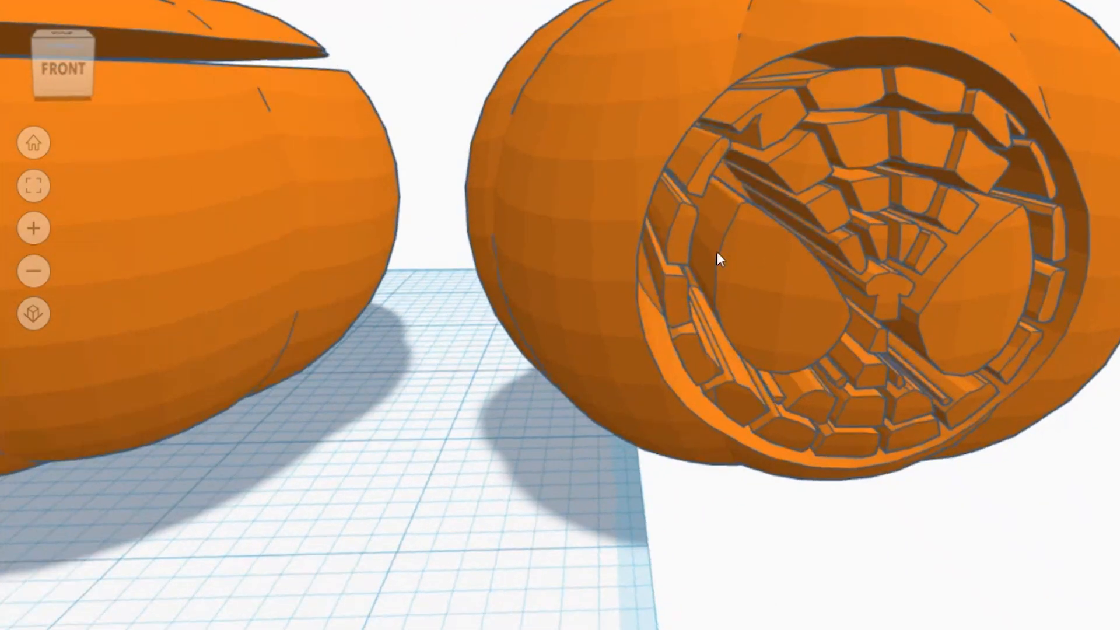
scroll(724, 248, down, 2)
scroll(767, 280, up, 6)
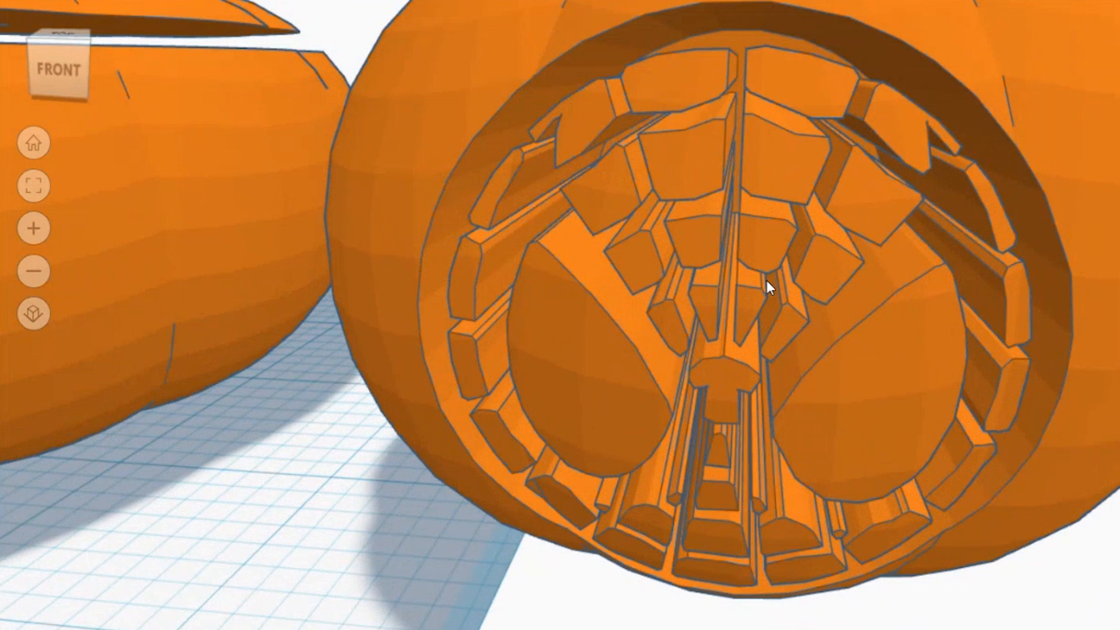
scroll(767, 280, down, 5)
right_drag(699, 380, 698, 415)
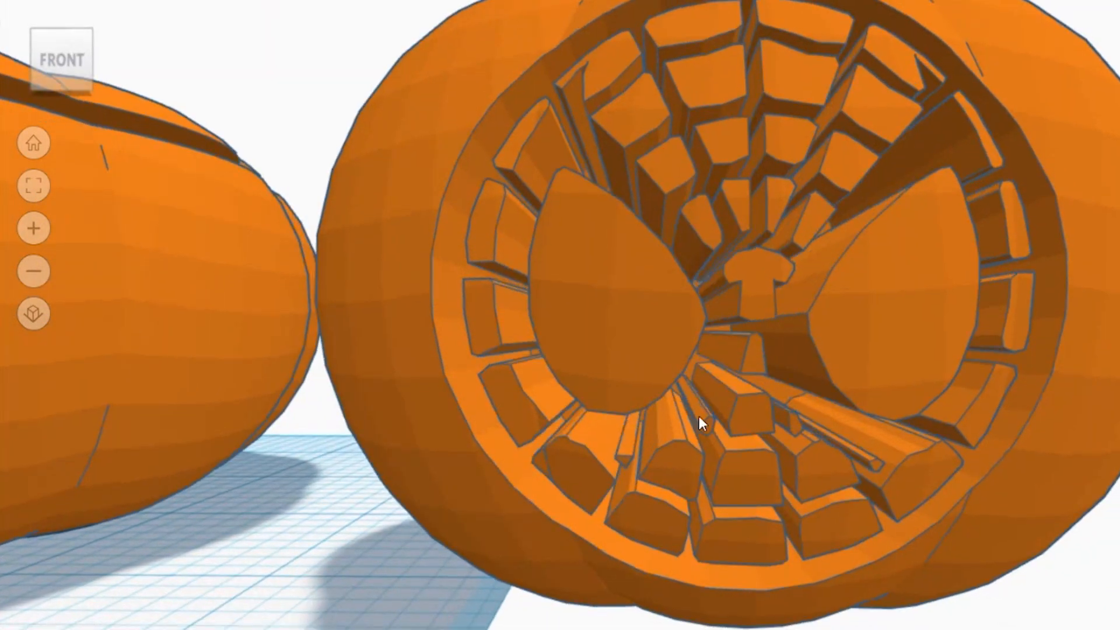
right_drag(777, 407, 820, 444)
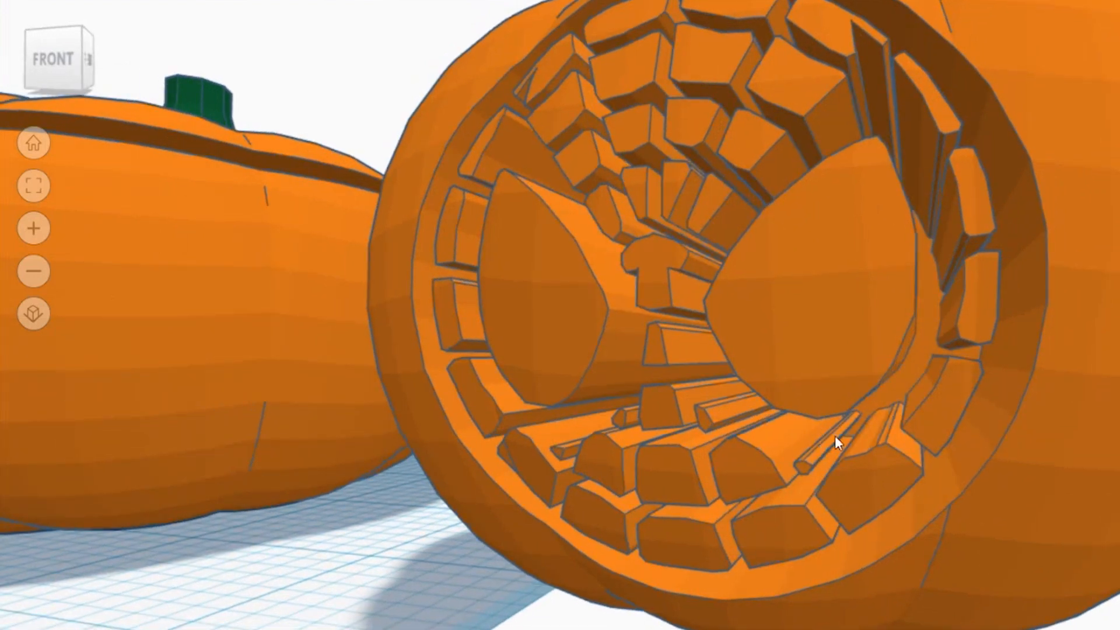
- Compare the neighbouring pumpkins with the web-like face from further away and from the side
scroll(833, 435, down, 10)
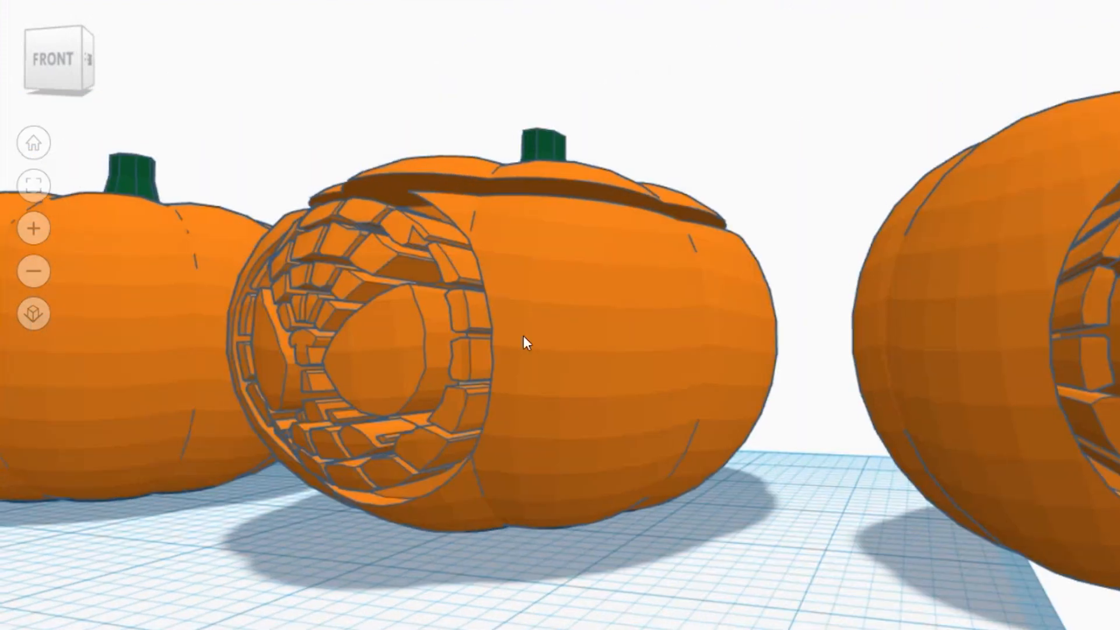
middle_drag(525, 340, 727, 363)
scroll(712, 395, down, 2)
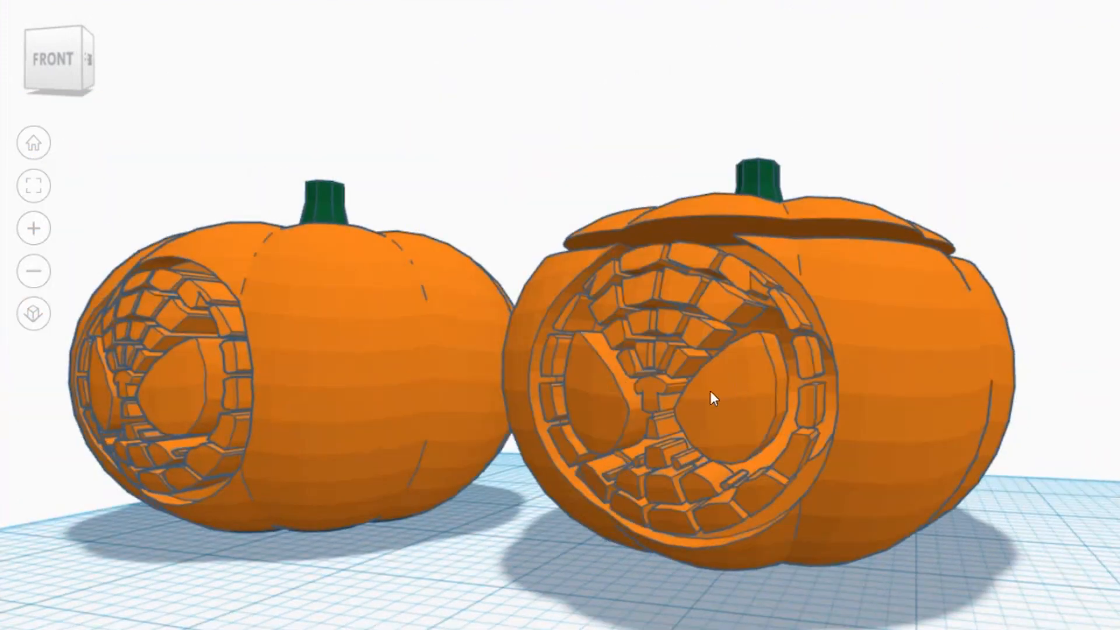
scroll(712, 395, up, 3)
right_drag(712, 395, 528, 509)
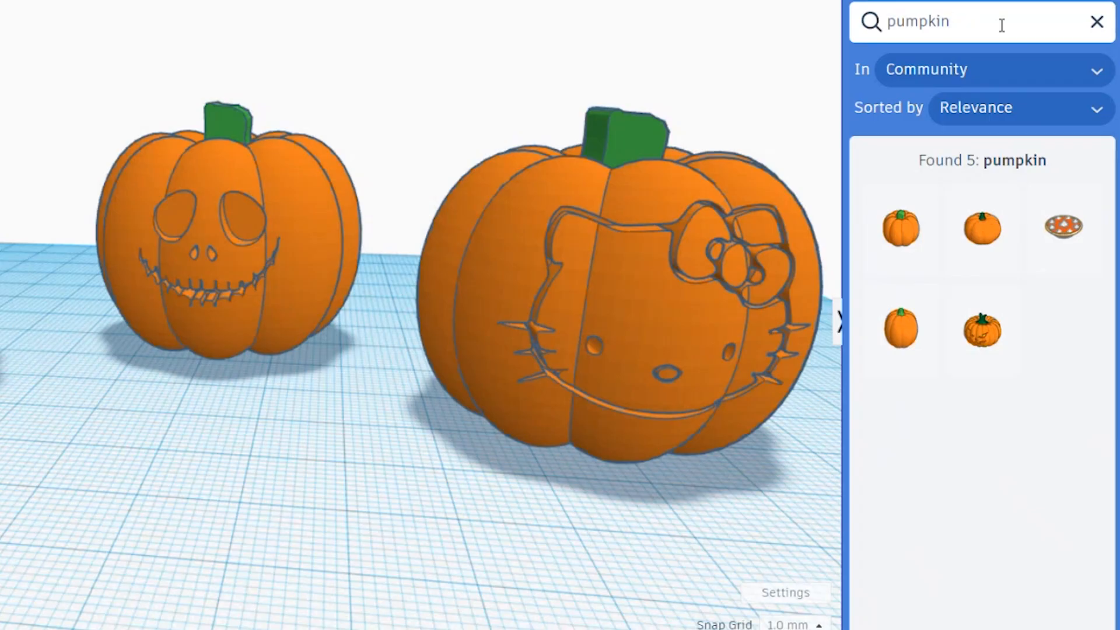
- Clear the pumpkin search, return to the basic shapes and place a text shape in front of the middle pumpkin
click(1096, 22)
click(920, 95)
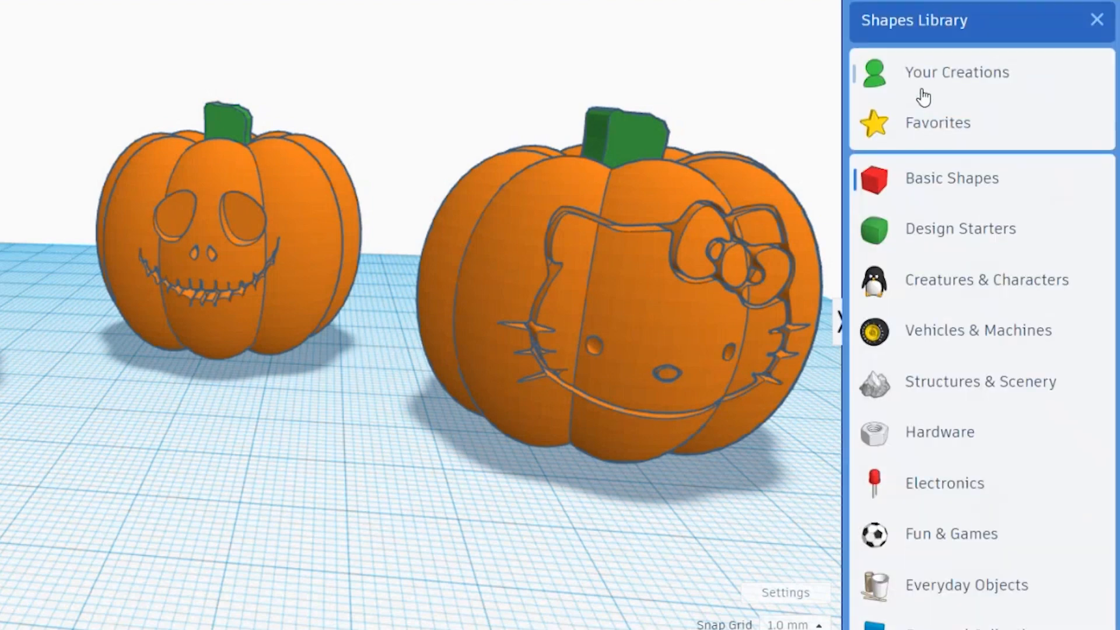
click(930, 184)
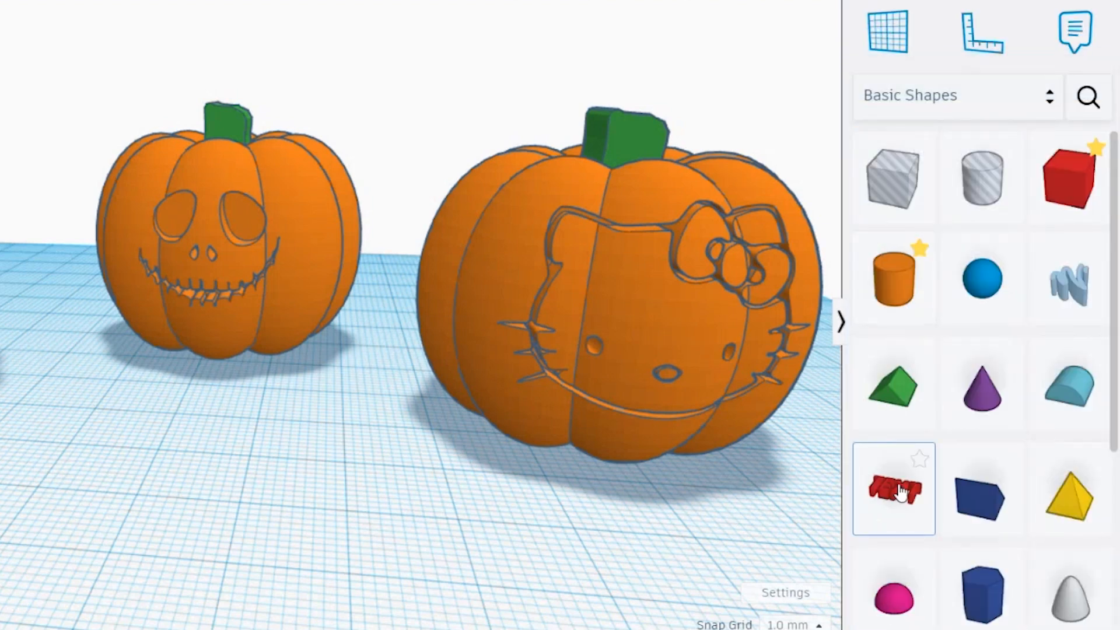
drag(892, 489, 335, 510)
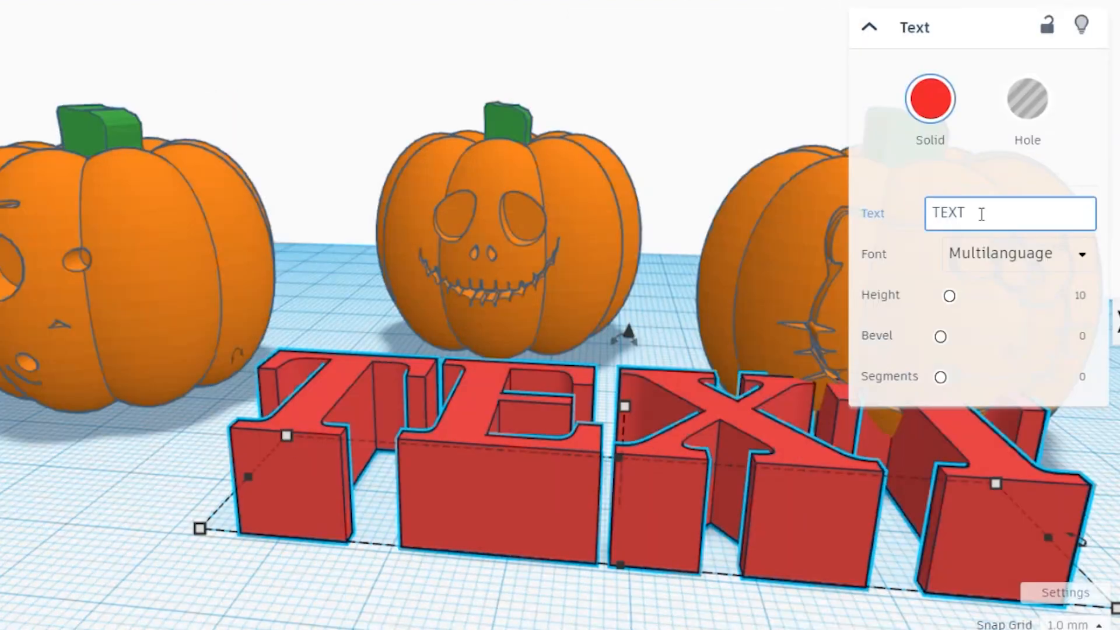
- Change the text shape's wording to JR and its font to Sans
double_click(982, 214)
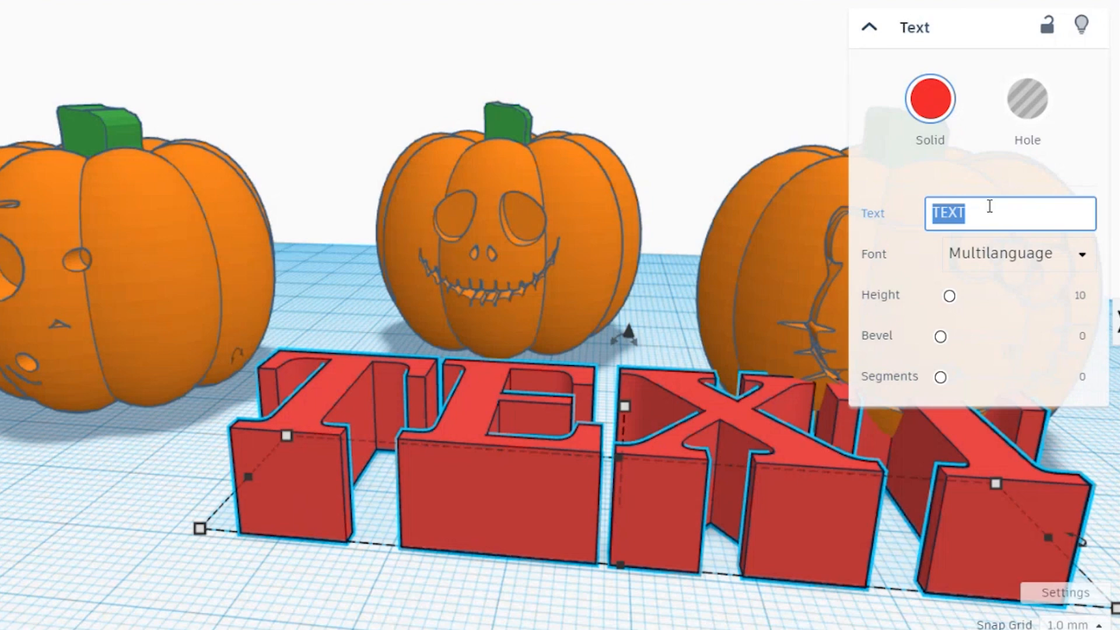
text(jr)
key(BackSpace)
key(BackSpace)
text(JR)
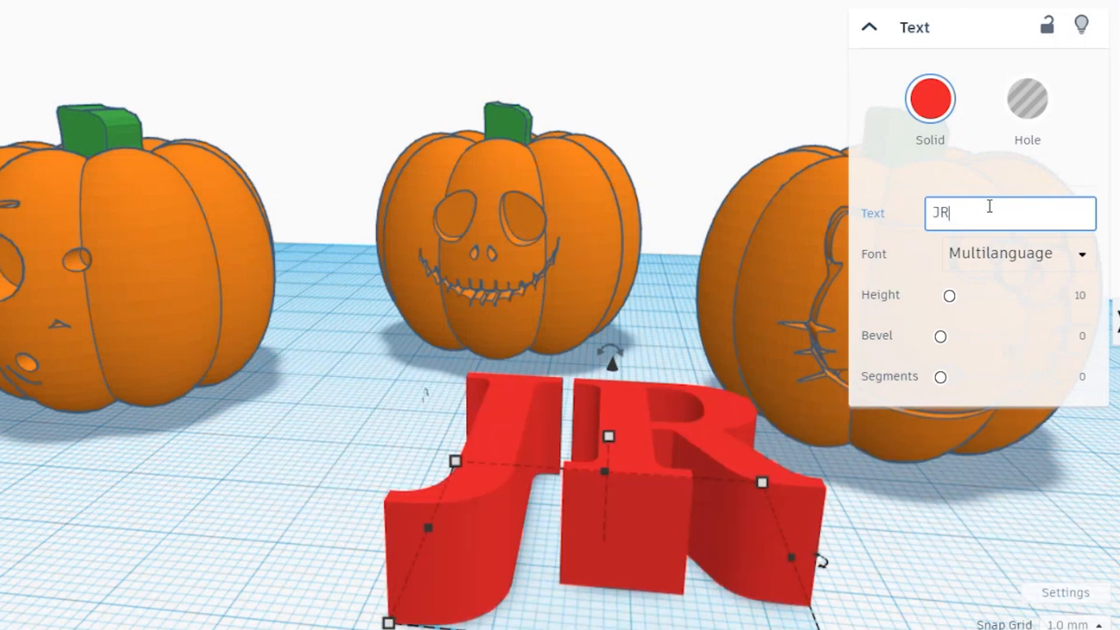
click(1015, 265)
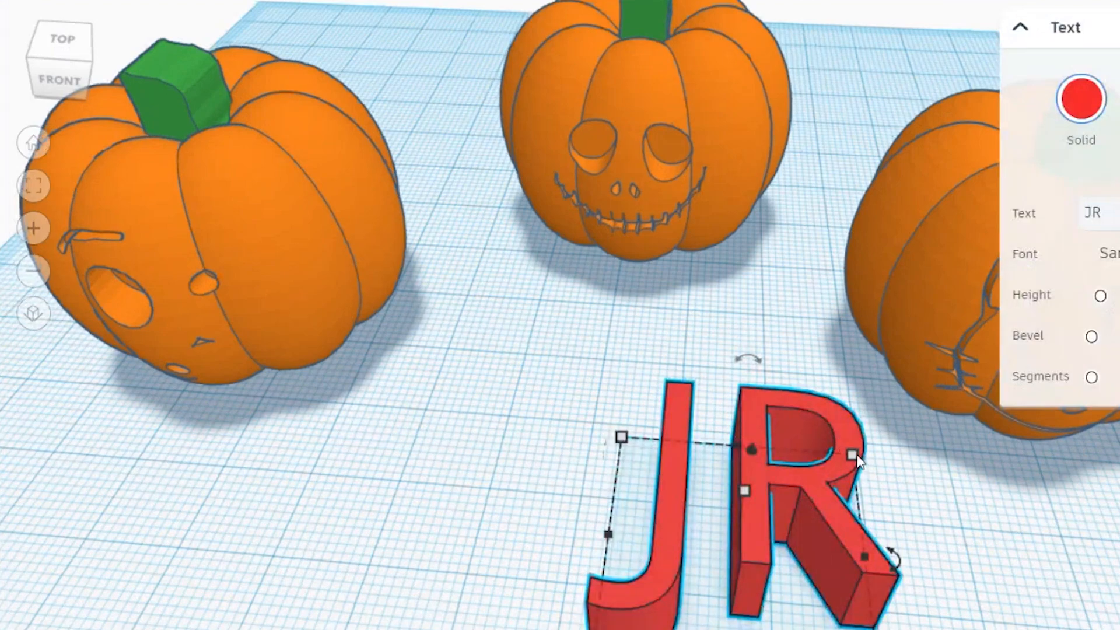
- Scale the JR text down proportionally to about 6.5 by 6.3 mm and place it in front of the left-hand pumpkin
shift+drag(855, 455, 730, 548)
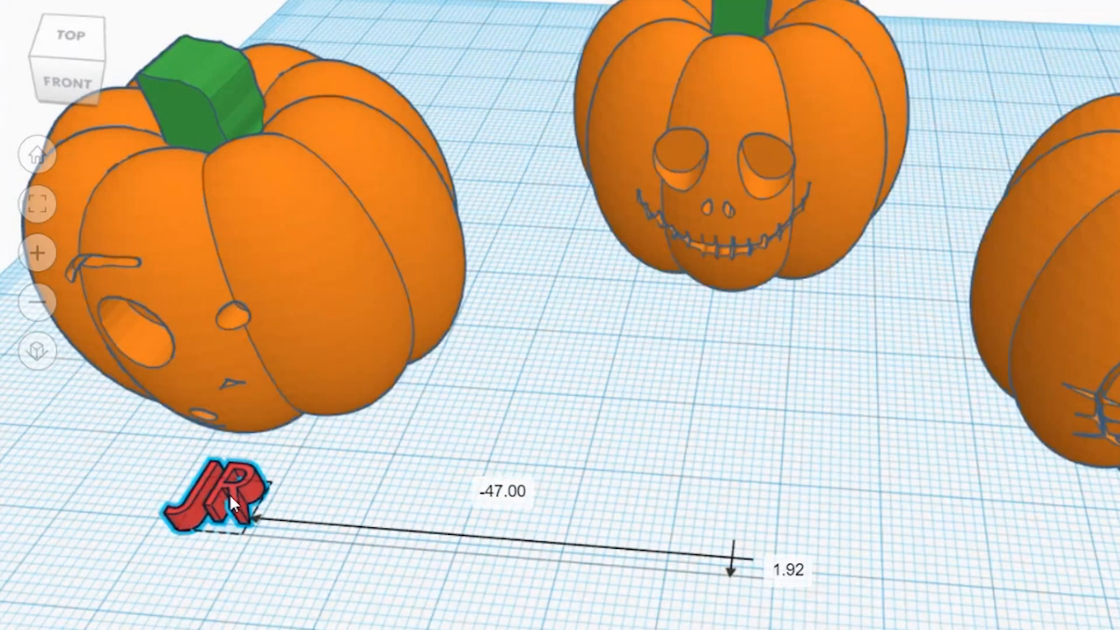
drag(230, 494, 208, 491)
scroll(310, 446, down, 3)
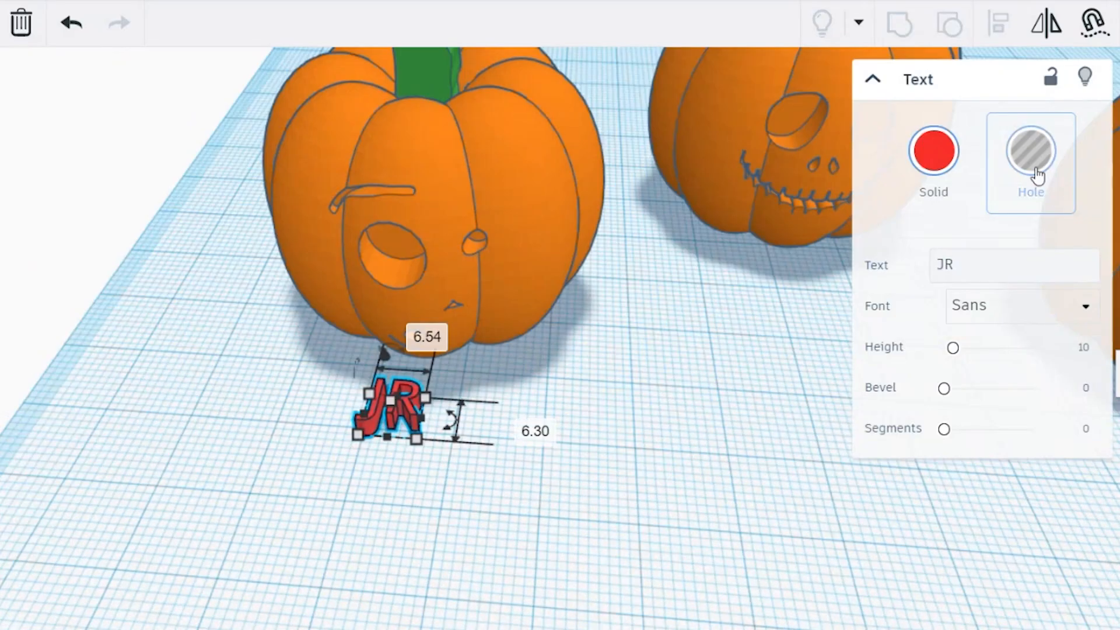
- Make the JR text a hole and raise it into the left-hand pumpkin's upper front, just below the stem
click(1037, 175)
drag(376, 353, 375, 116)
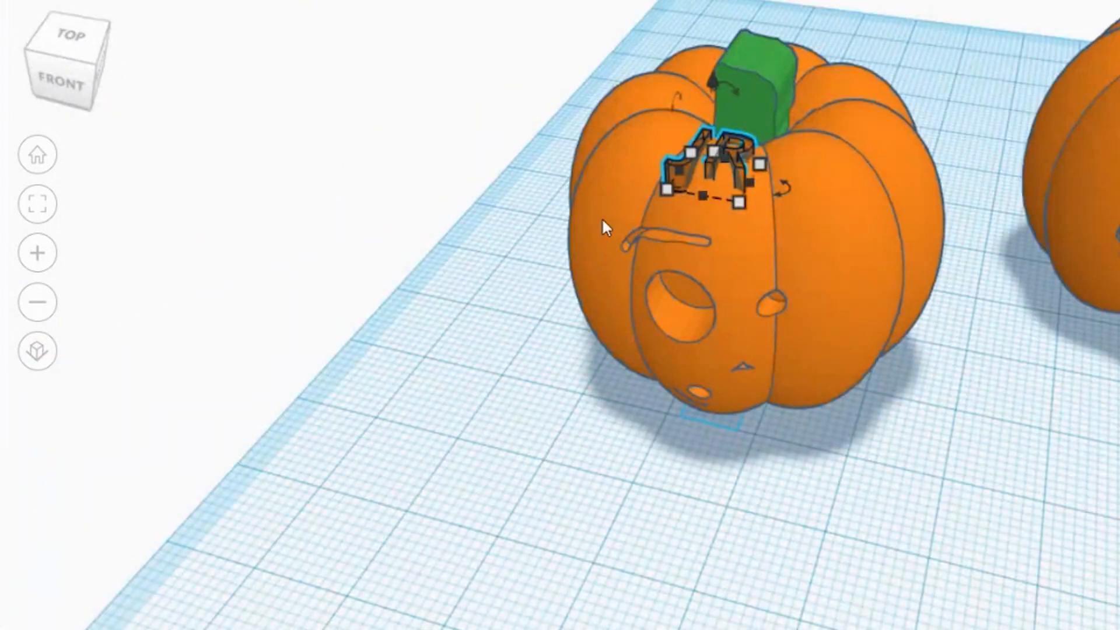
right_drag(902, 358, 816, 385)
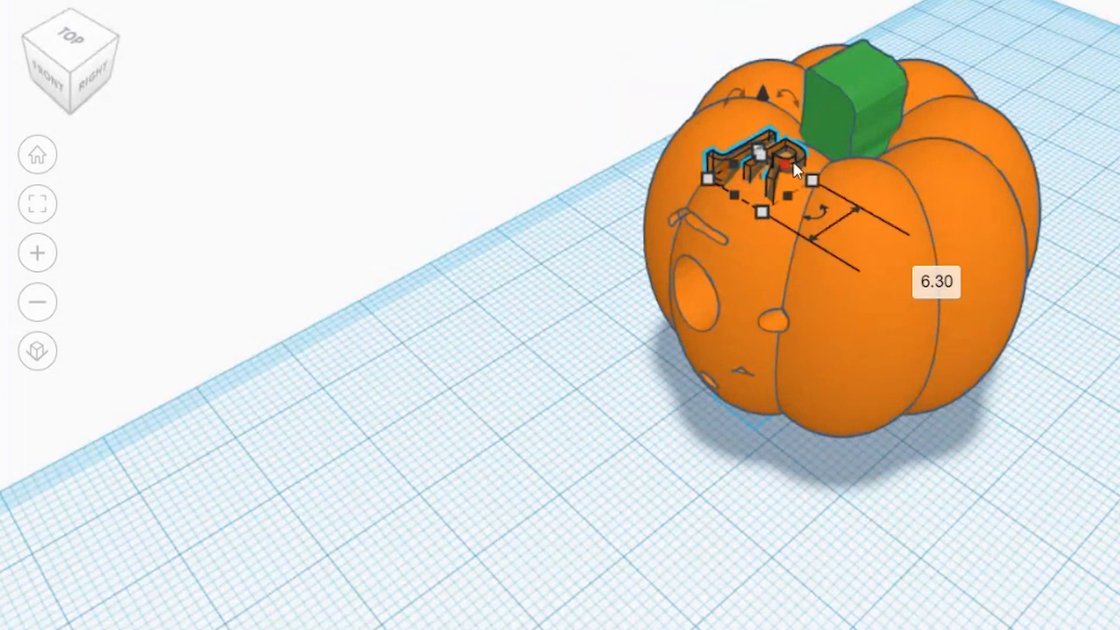
click(537, 257)
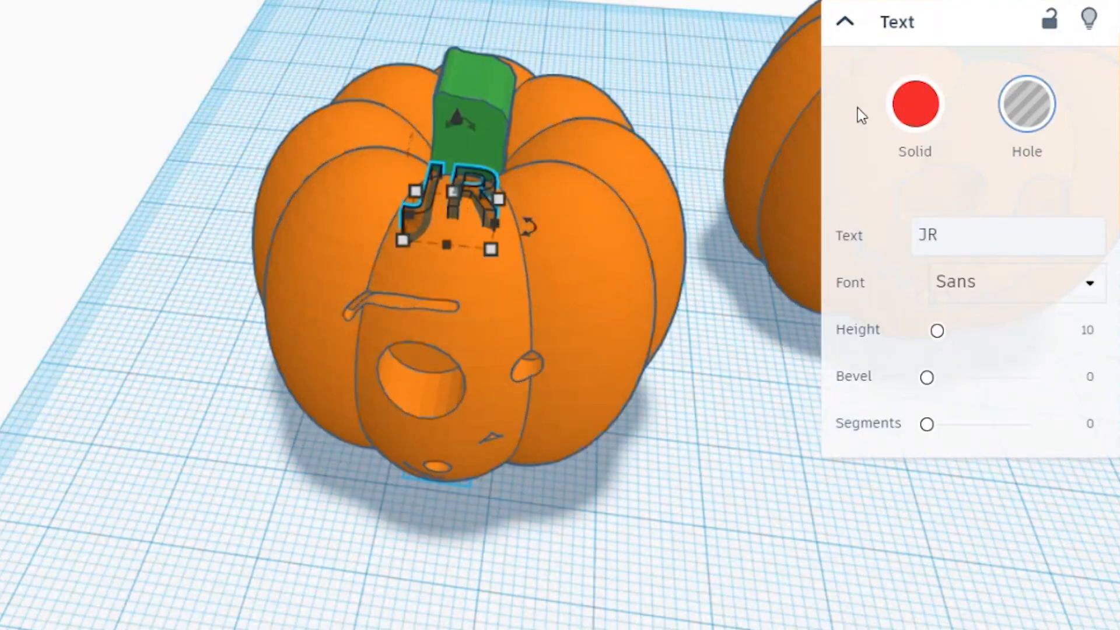
- Turn the JR text back into a solid on the left-hand pumpkin
click(905, 117)
click(500, 536)
right_drag(499, 537, 496, 513)
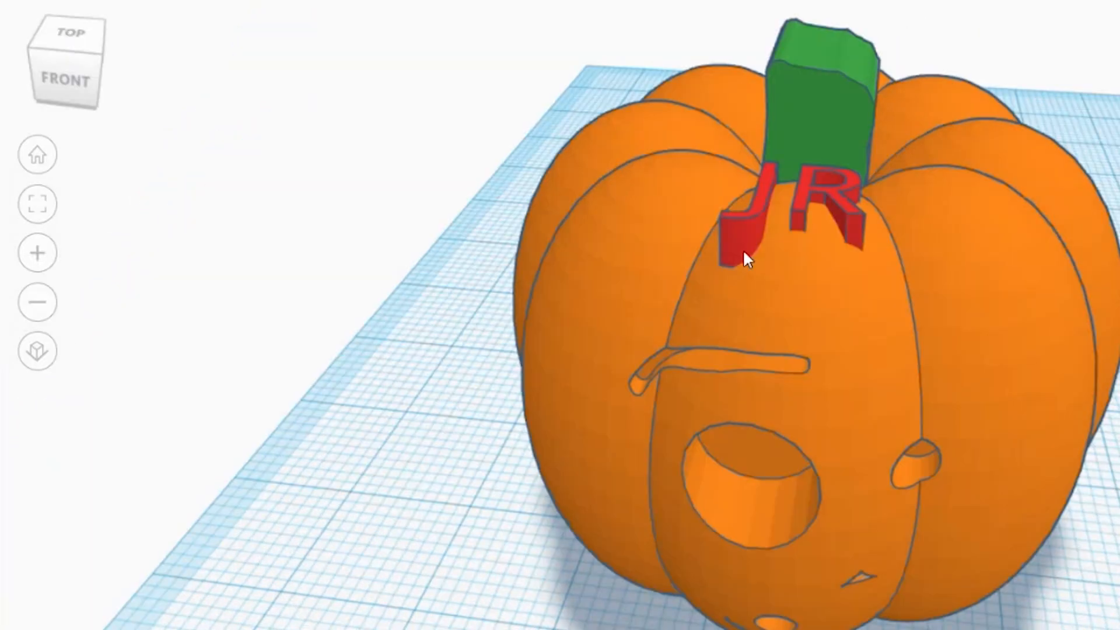
- Choose a finer snap grid and lower the JR text by 0.2 mm to a height of 28.8 mm
scroll(743, 250, up, 2)
click(739, 240)
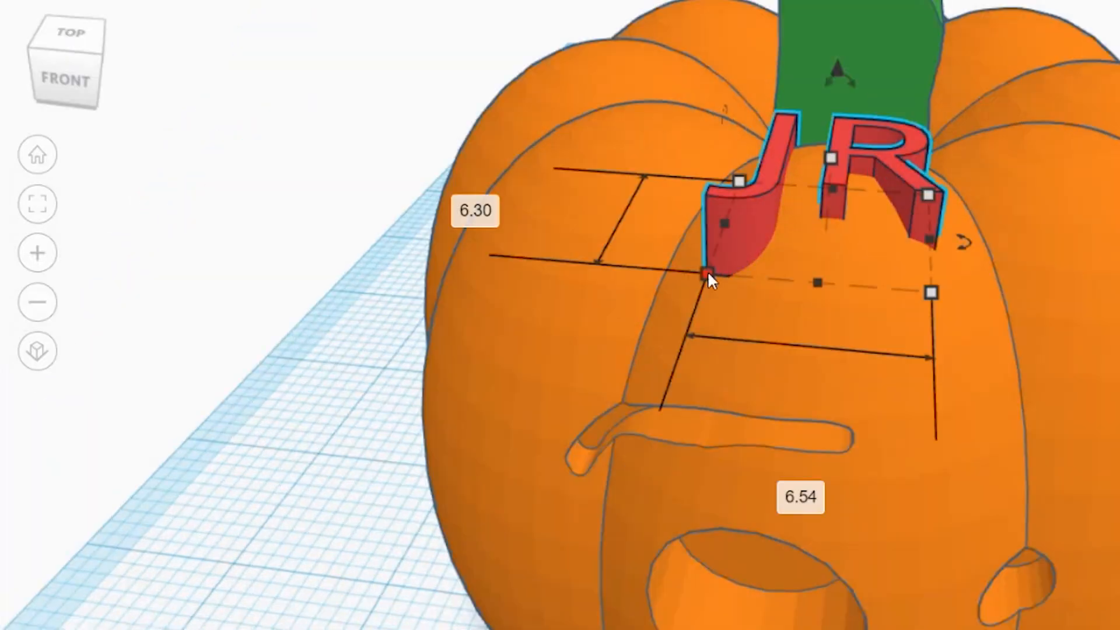
mouse_move(835, 77)
mouse_down()
mouse_move(838, 93)
mouse_move(817, 119)
mouse_move(840, 80)
mouse_move(841, 100)
mouse_move(838, 79)
mouse_up()
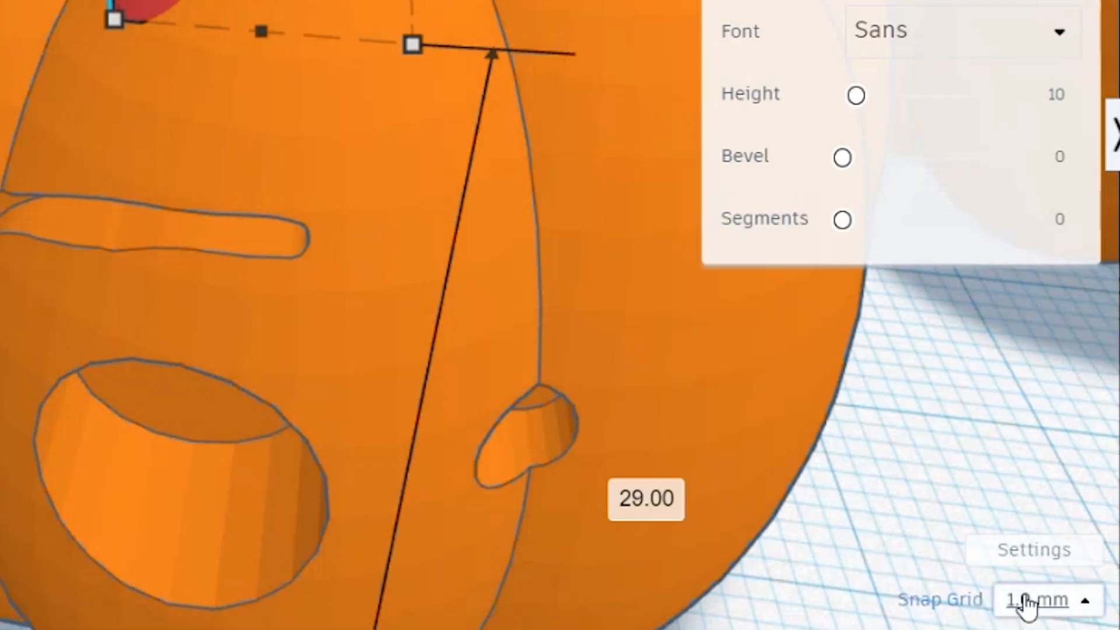
click(1033, 600)
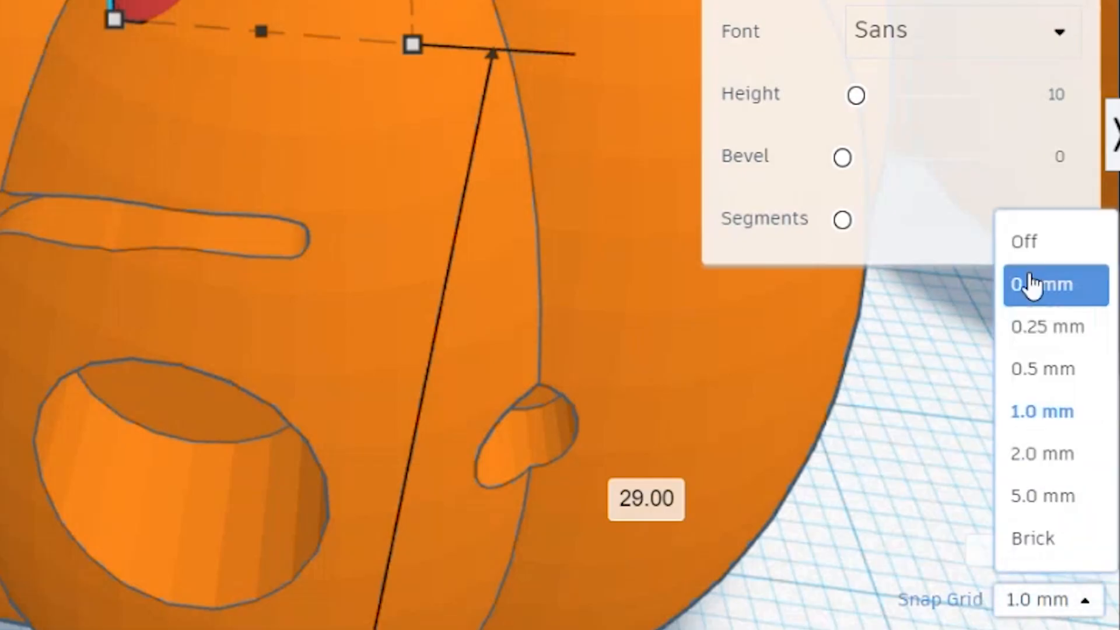
click(1048, 328)
drag(736, 46, 845, 71)
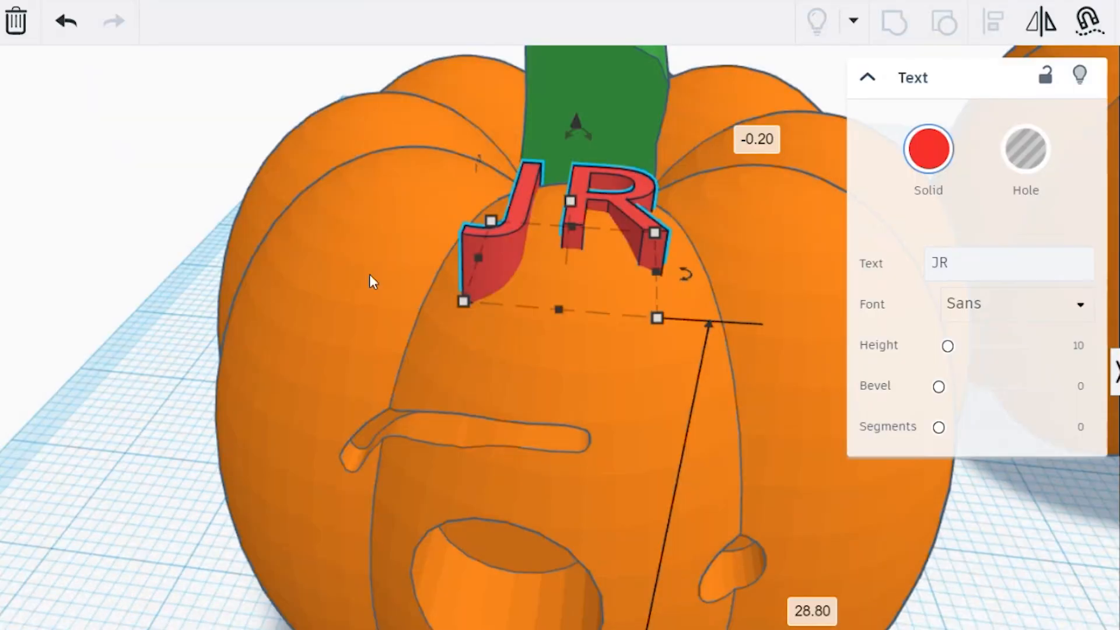
shift+click(606, 260)
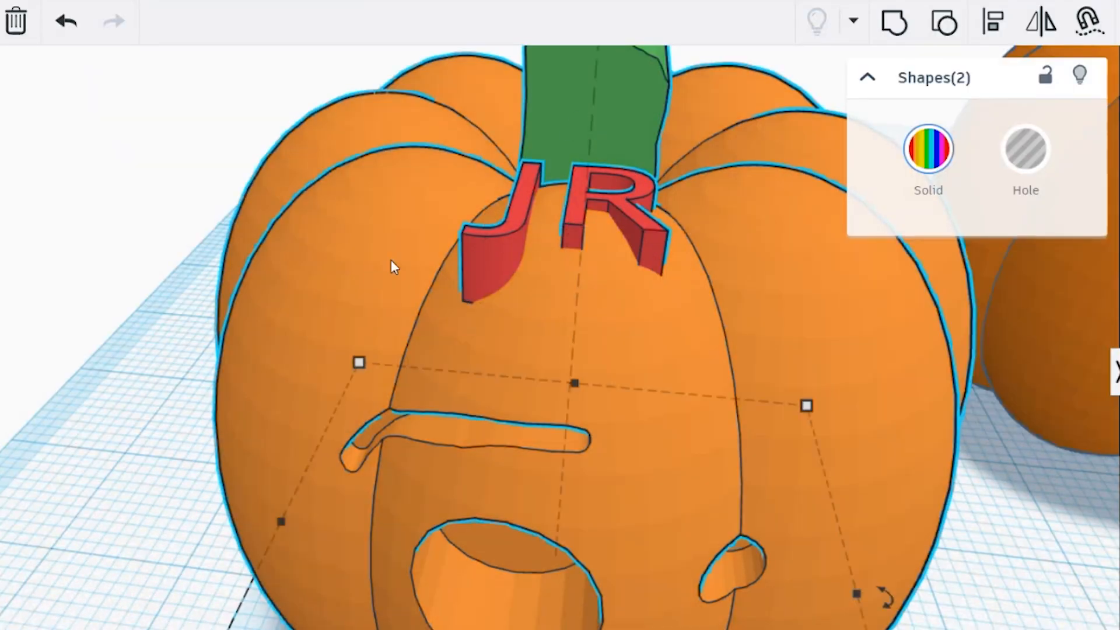
click(903, 18)
key(ctrl+z)
- Recolour the JR text orange to match the left-hand pumpkin and group the two shapes
click(479, 268)
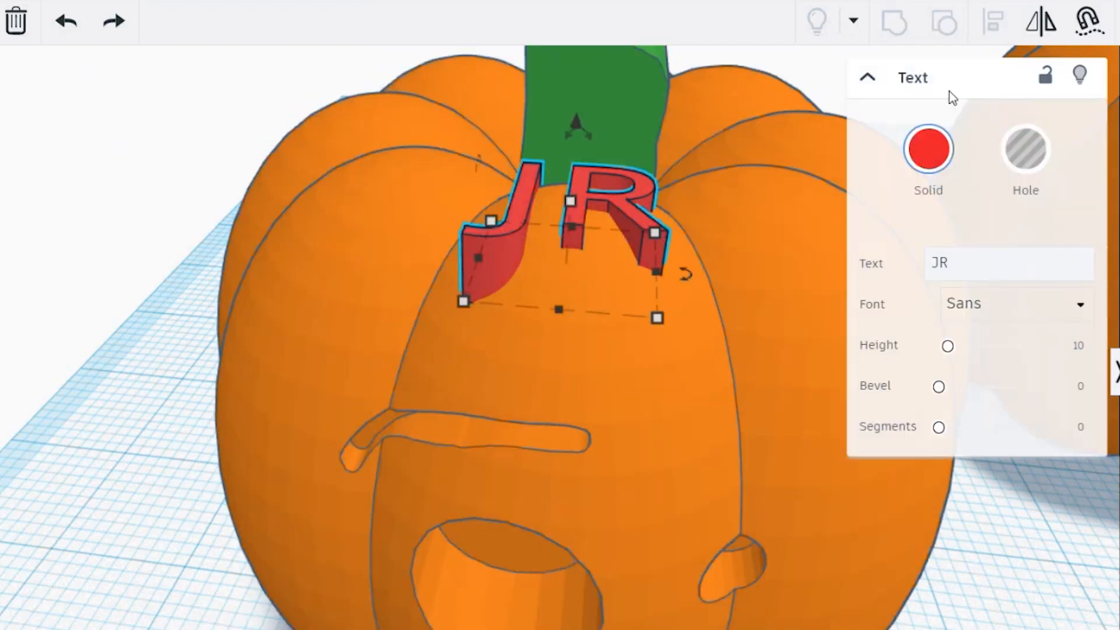
click(933, 163)
click(747, 362)
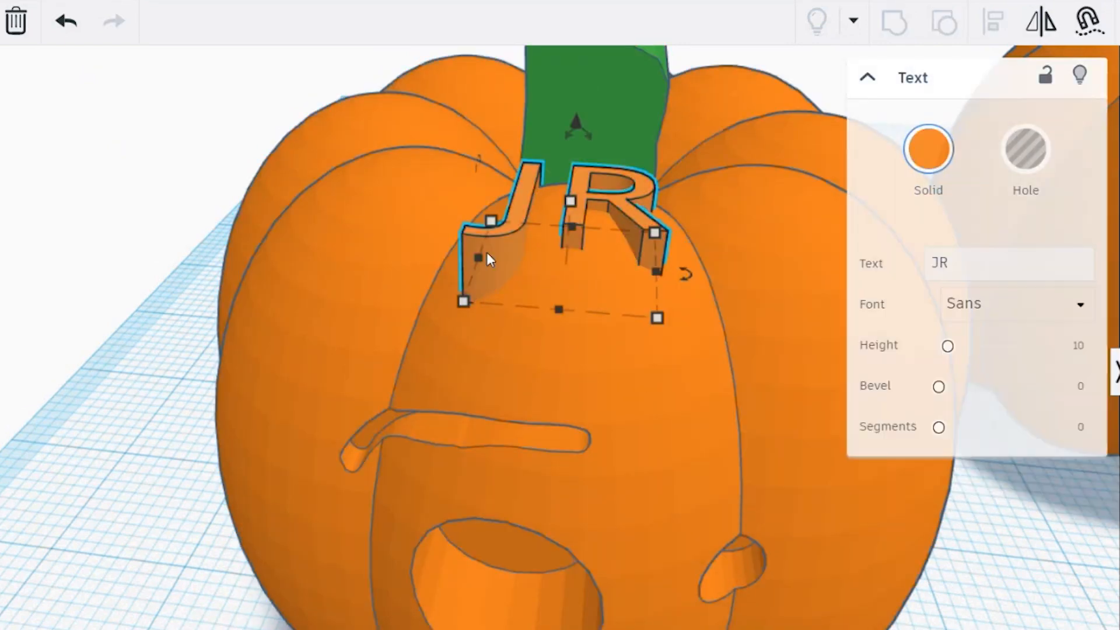
shift+click(391, 237)
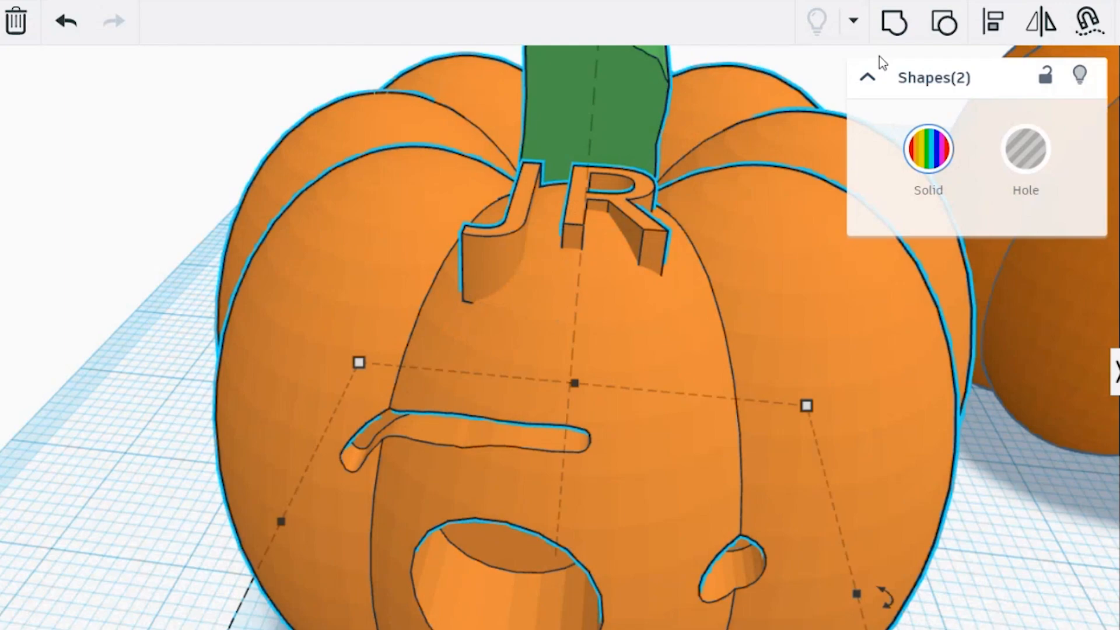
click(902, 26)
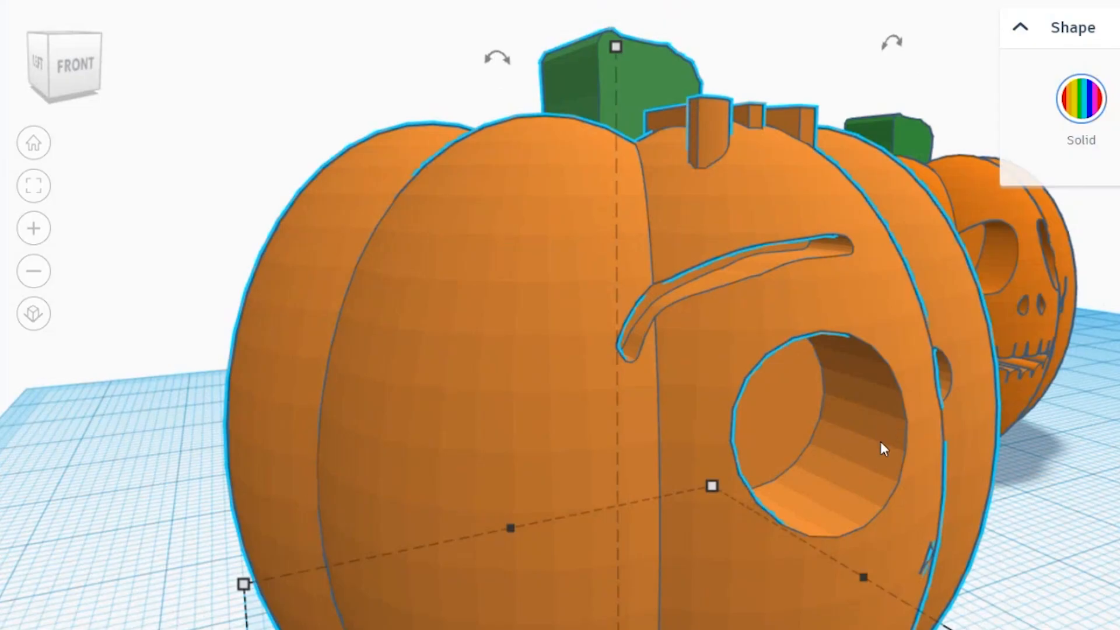
- Ungroup the left-hand pumpkin and select only its JR text
right_drag(769, 385, 655, 76)
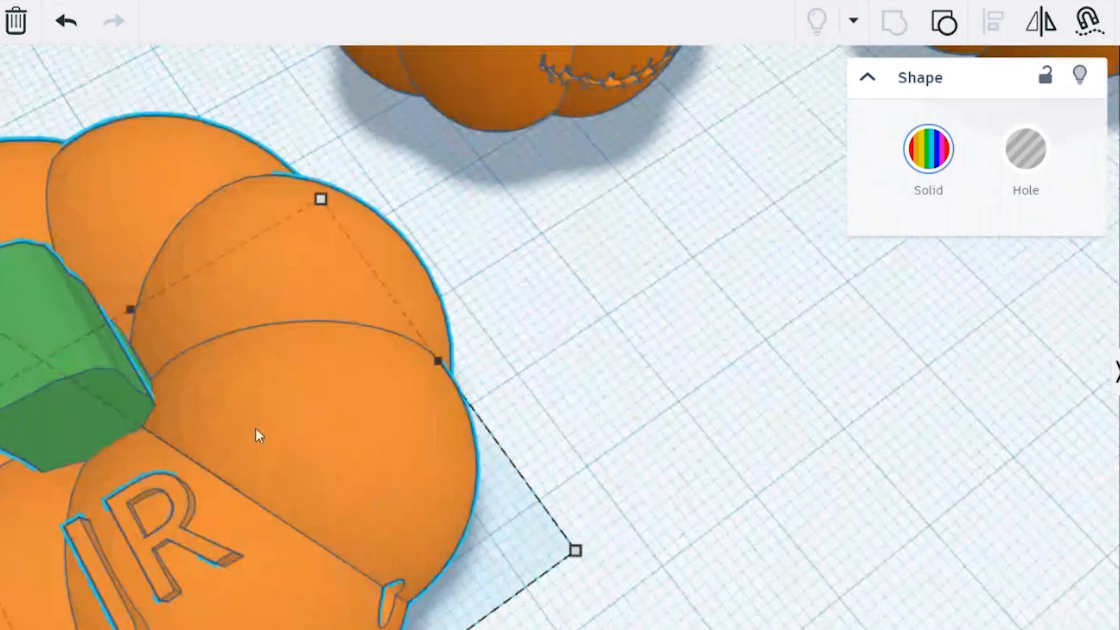
scroll(251, 470, down, 5)
click(943, 22)
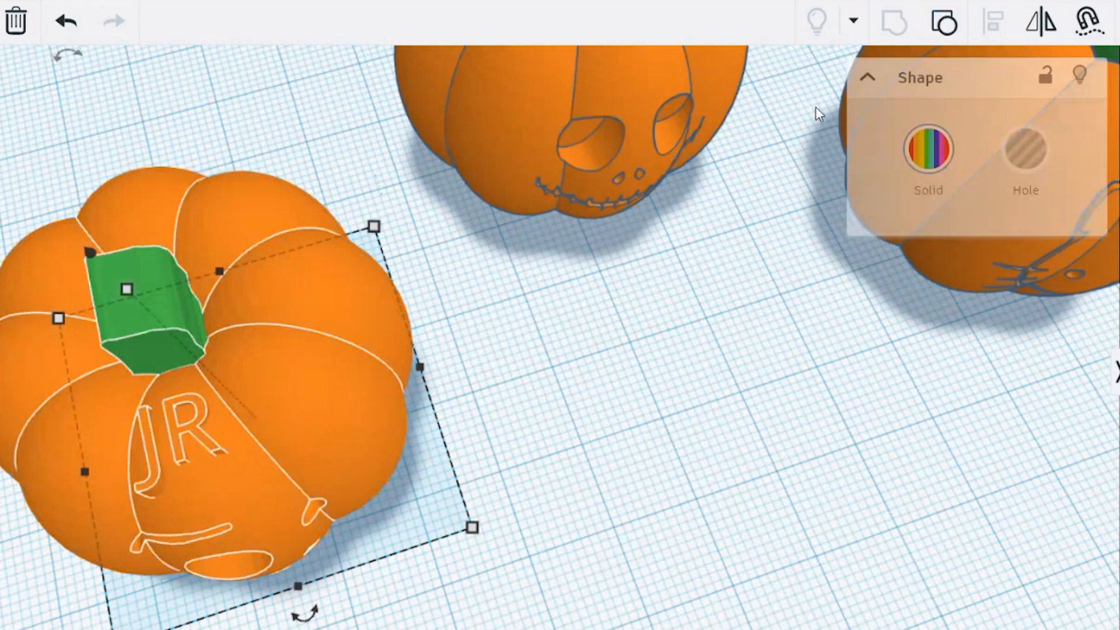
click(183, 439)
scroll(575, 330, down, 3)
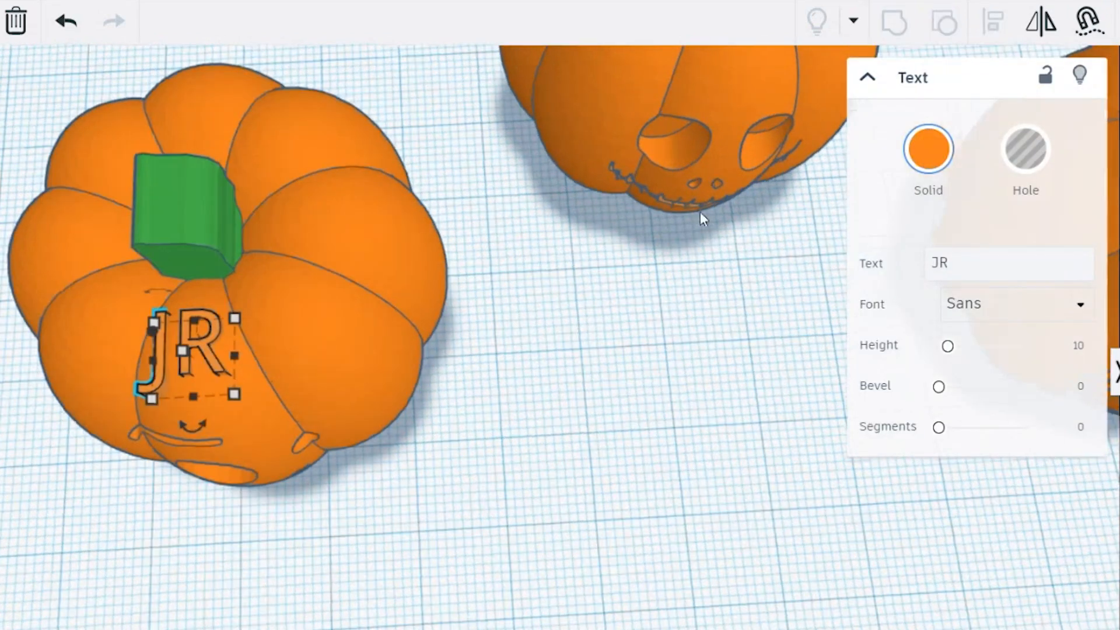
scroll(601, 379, up, 5)
scroll(509, 315, up, 1)
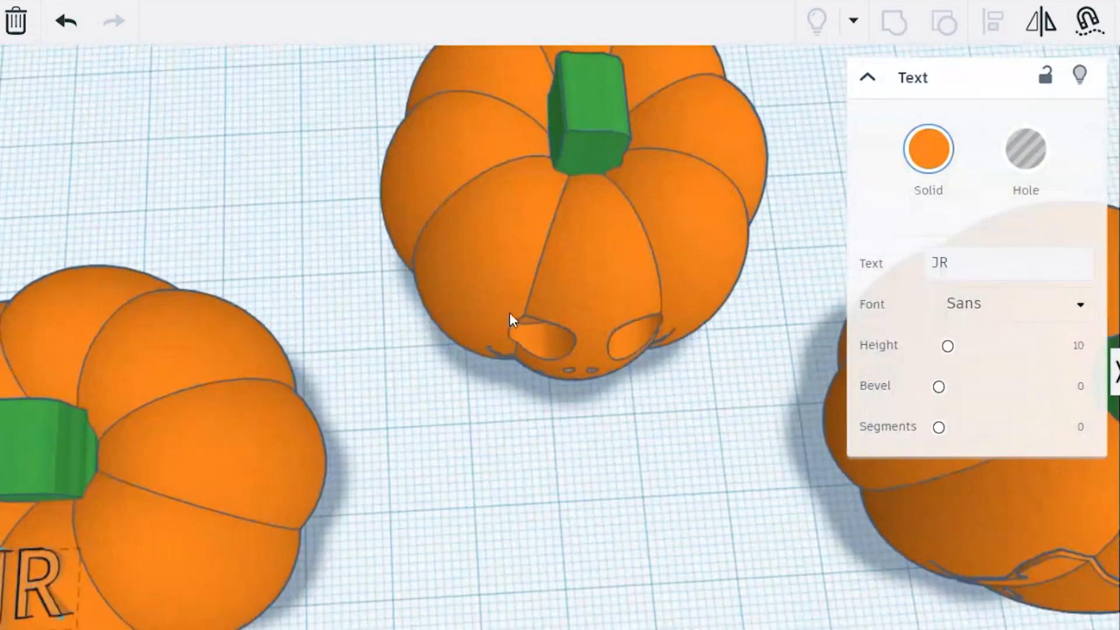
- Group the JR text with the Jack Skellington pumpkin
scroll(121, 396, up, 3)
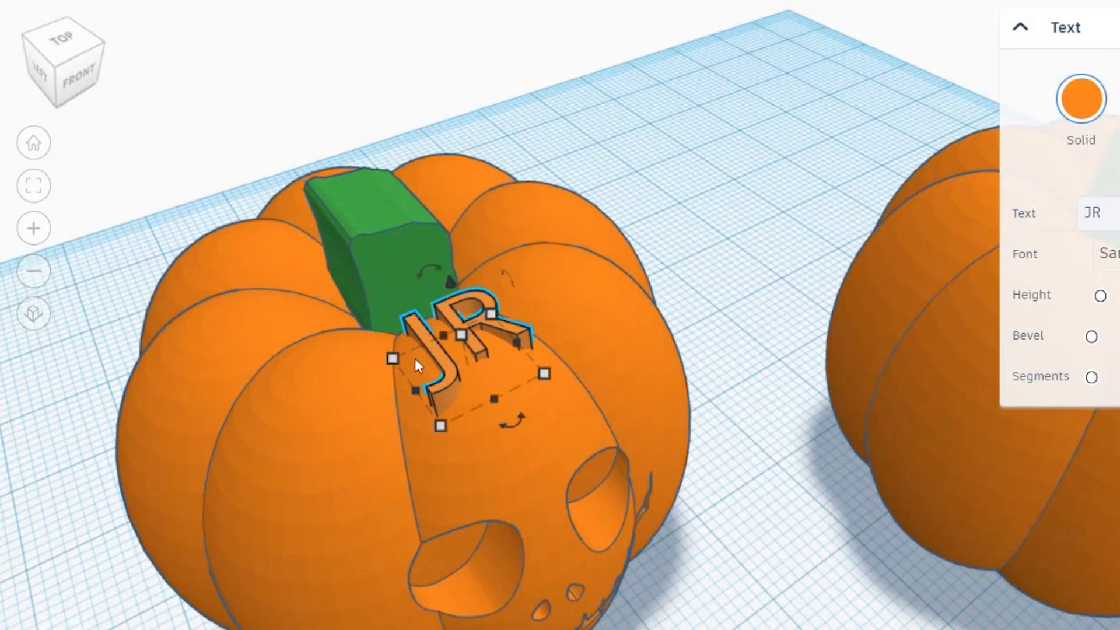
right_drag(443, 382, 638, 377)
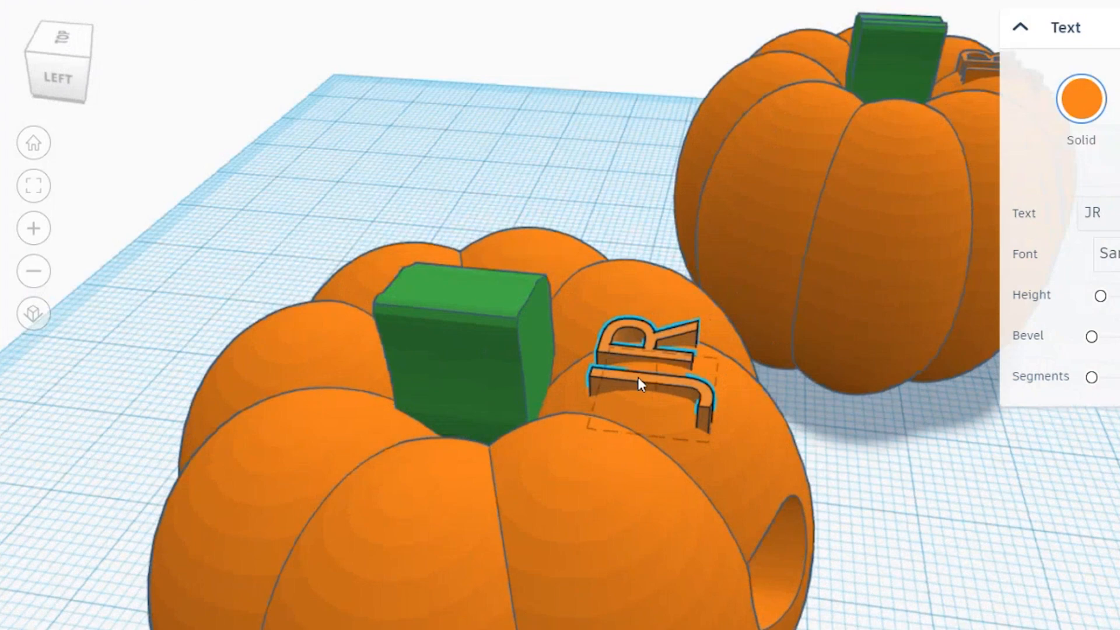
scroll(638, 377, up, 5)
right_drag(631, 418, 508, 330)
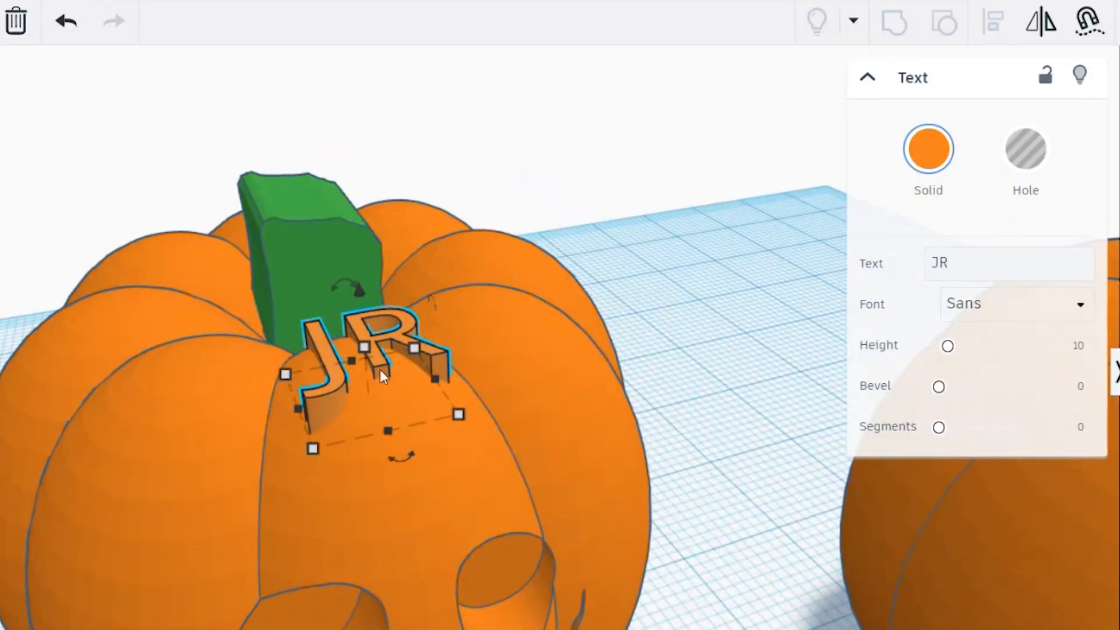
scroll(522, 338, down, 3)
shift+click(522, 333)
key(ctrl+g)
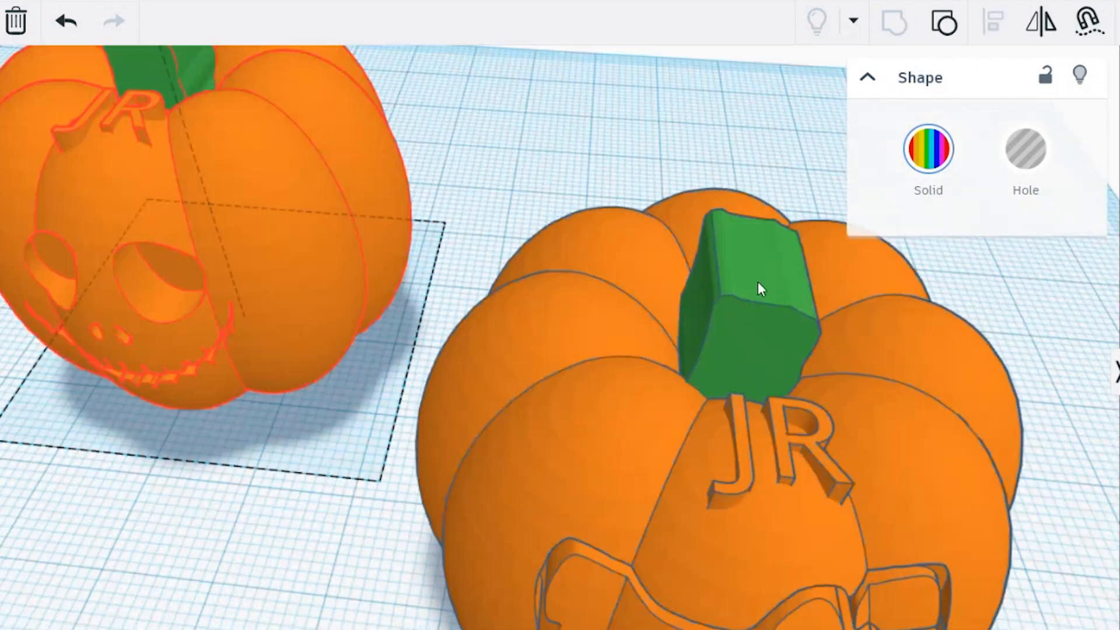
- Group the JR text with the Hello Kitty pumpkin
scroll(758, 282, down, 1)
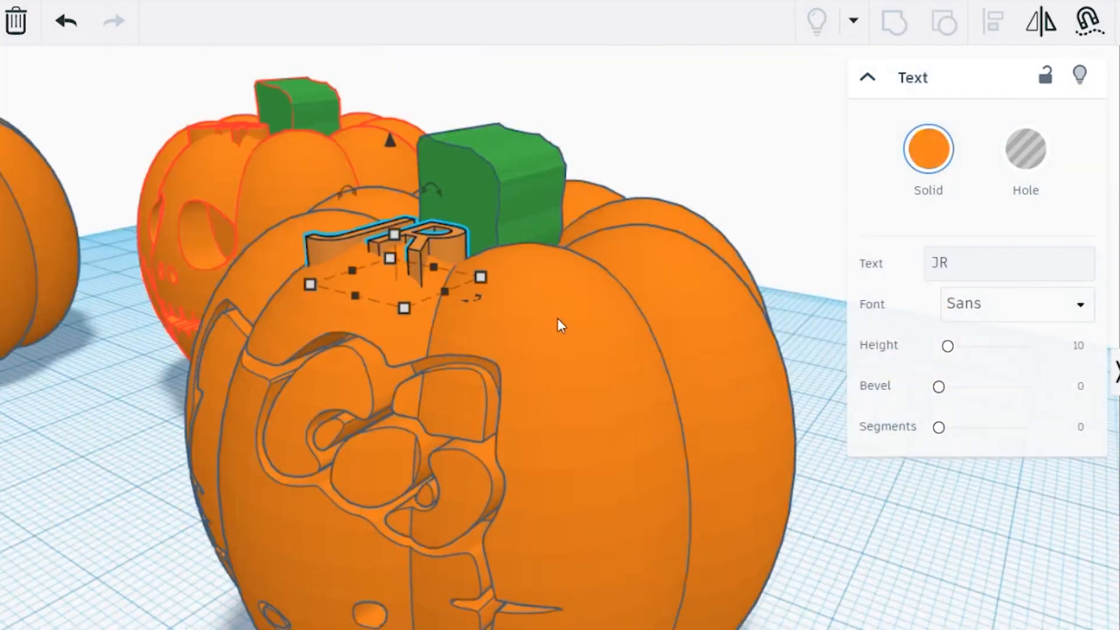
shift+click(607, 299)
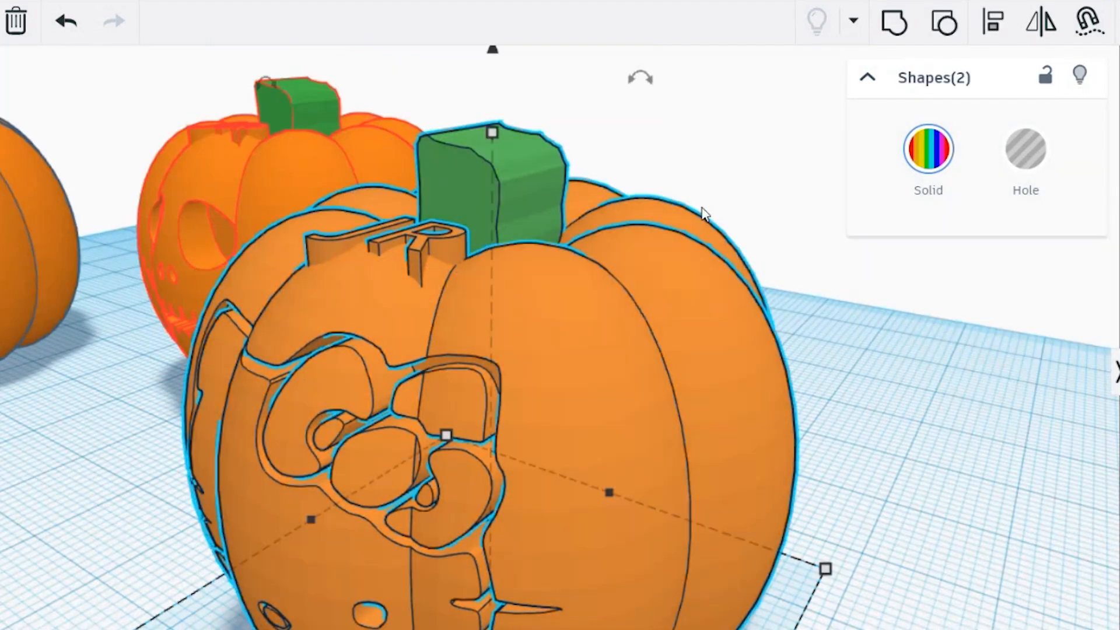
click(894, 24)
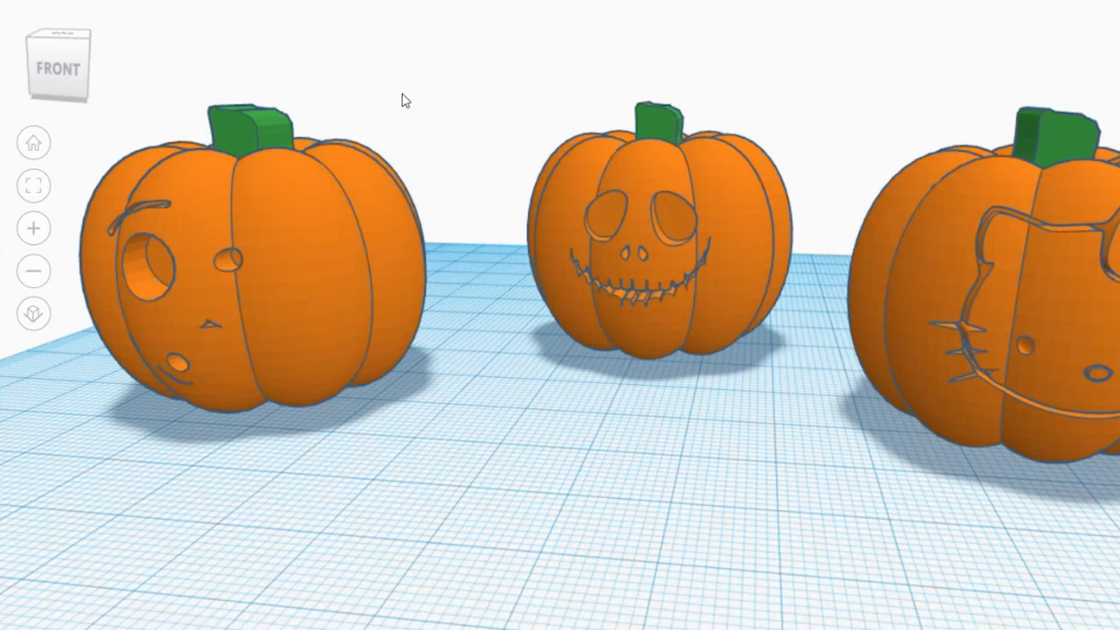
- Export the basic-shapes pumpkin and the Jack Skellington pumpkin as separate STL files, each including only the selected shape
click(329, 195)
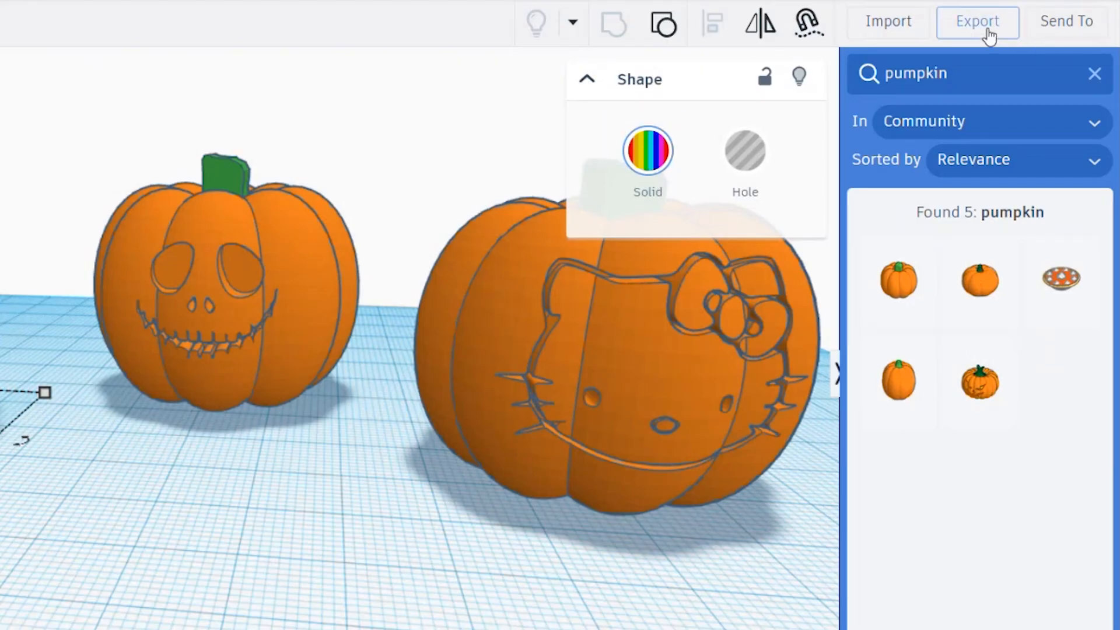
click(987, 33)
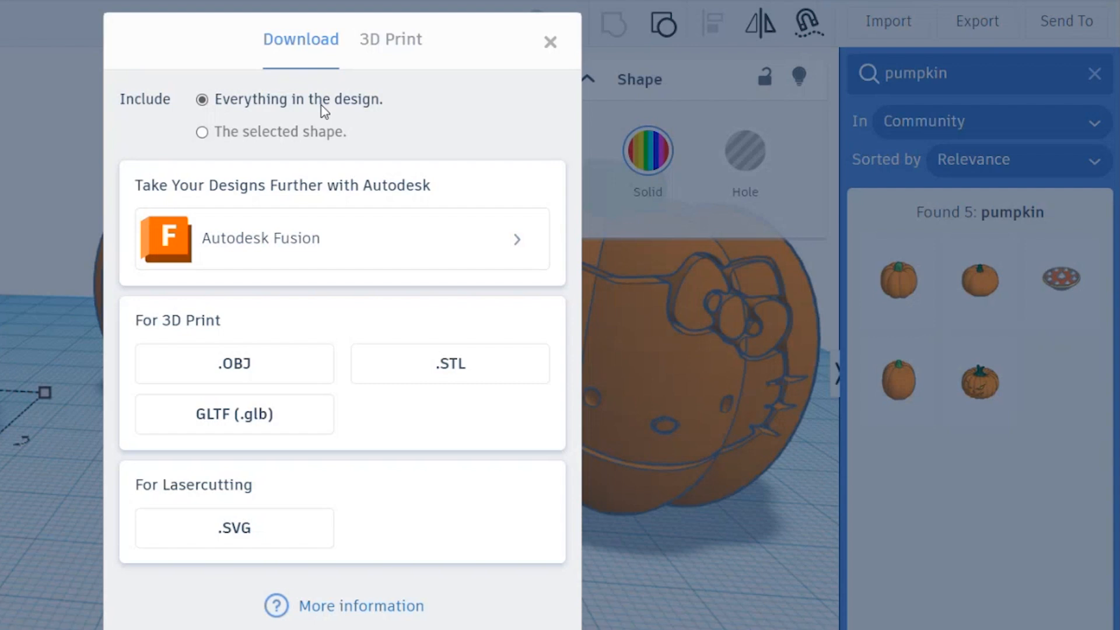
click(202, 133)
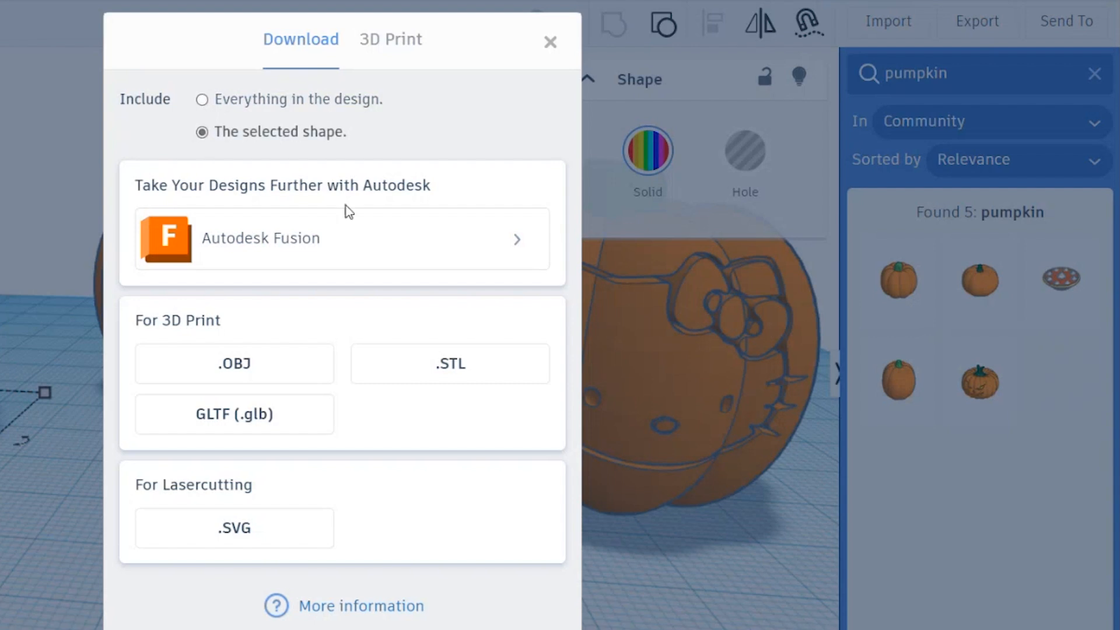
click(459, 373)
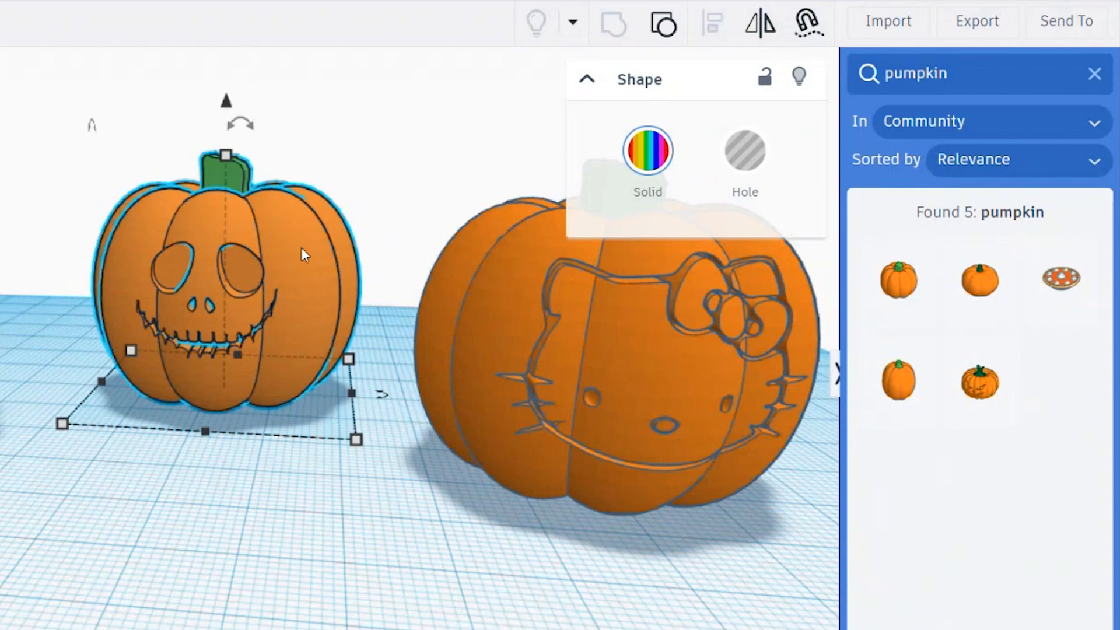
click(968, 25)
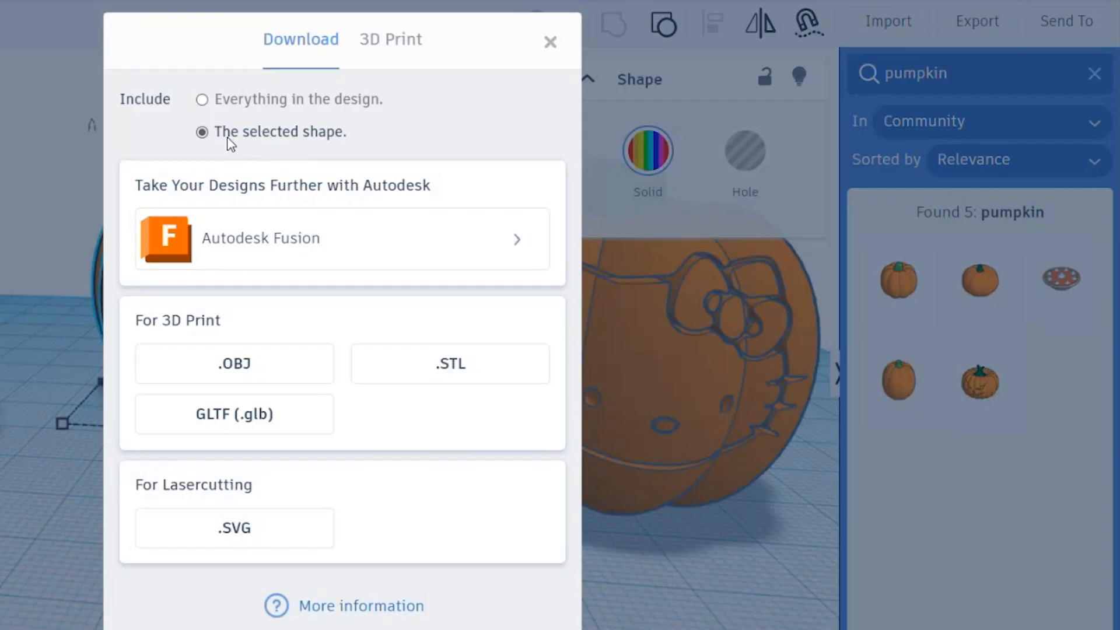
click(445, 369)
- Append _Kitty to the end of the design name
click(200, 25)
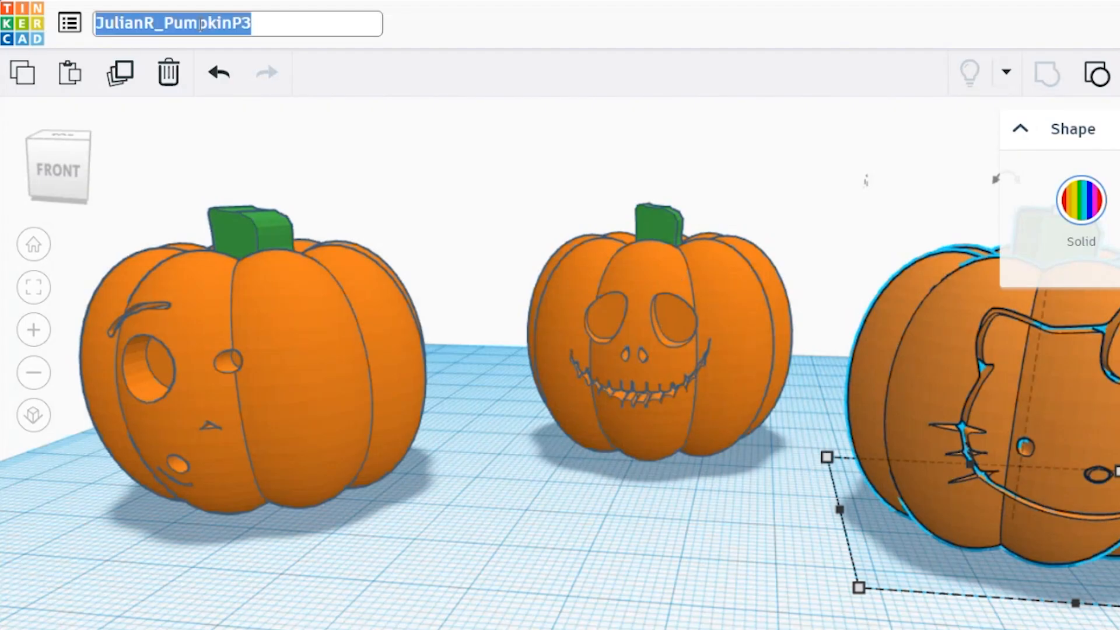
click(271, 24)
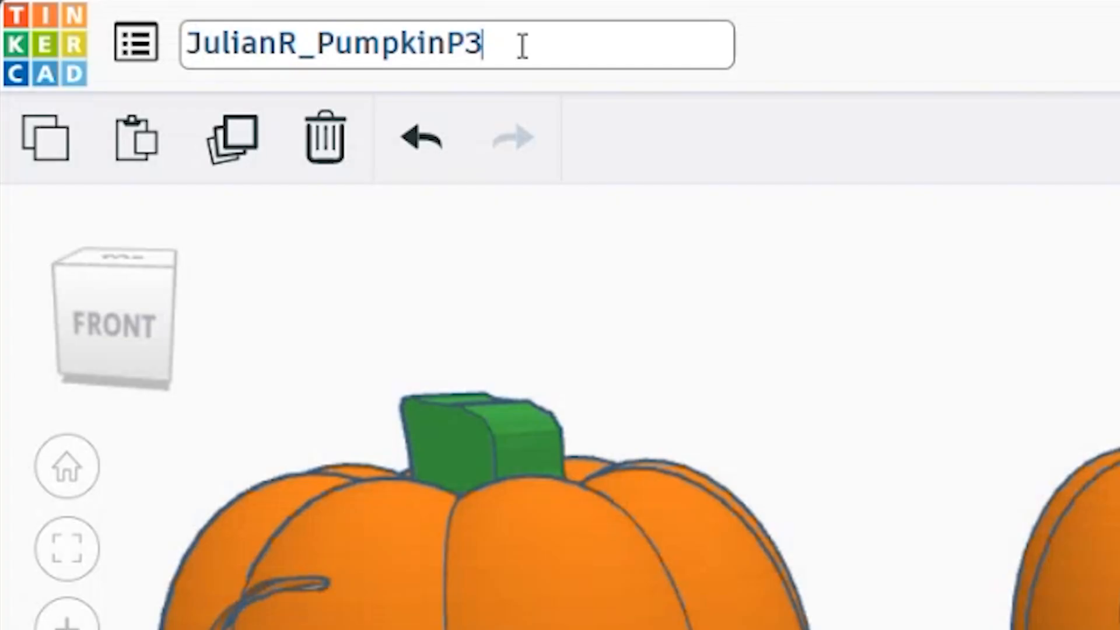
text(_Kitty)
click(894, 217)
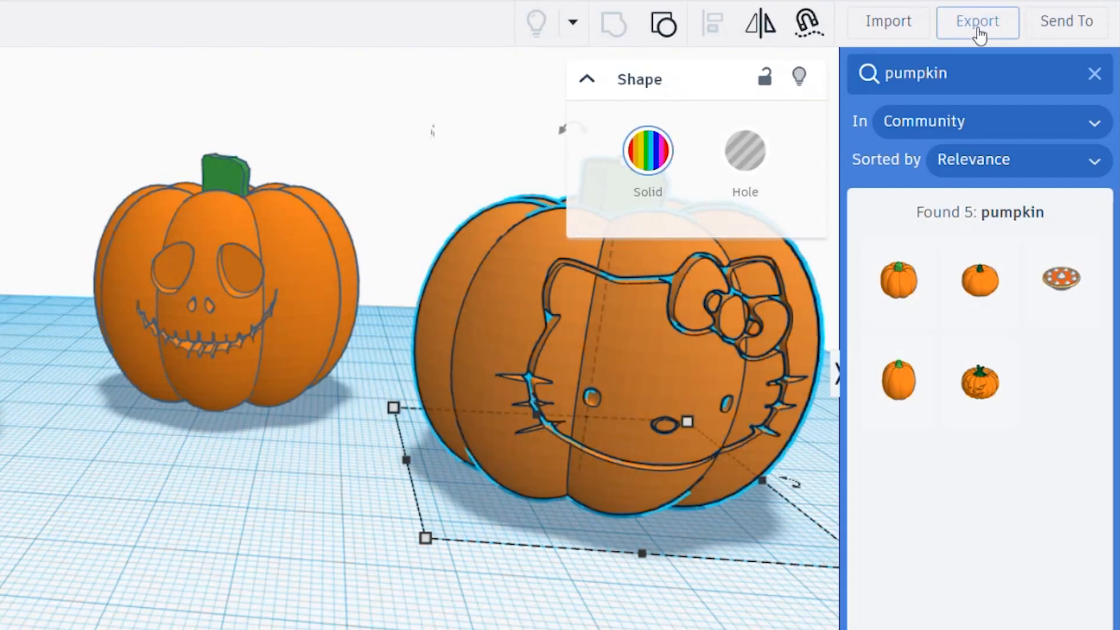
- Open the export options for the selected Hello Kitty pumpkin
click(977, 32)
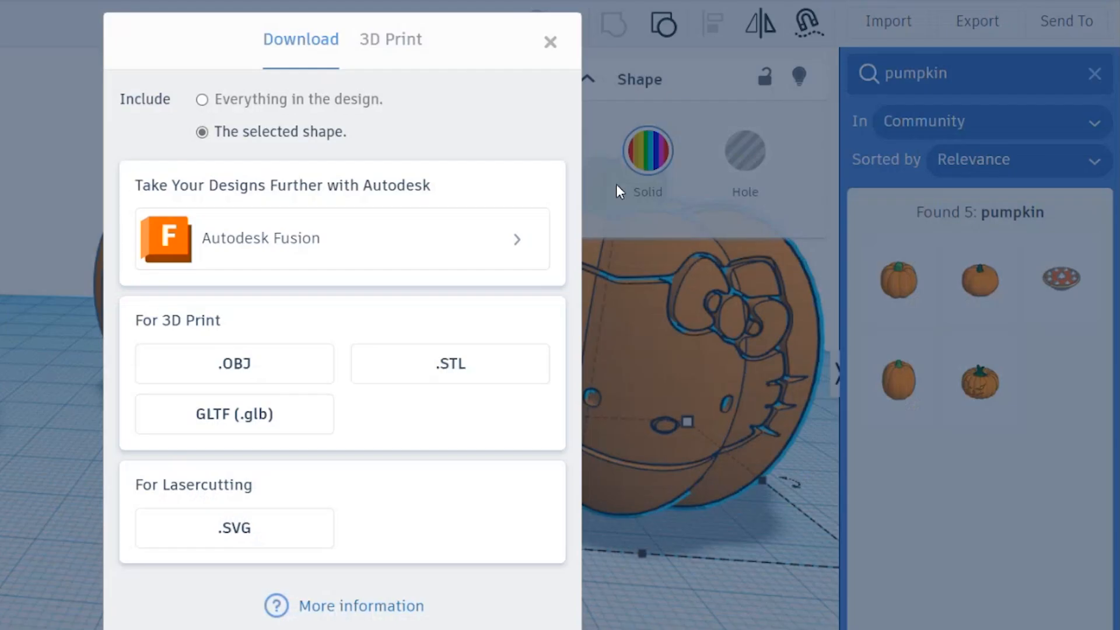